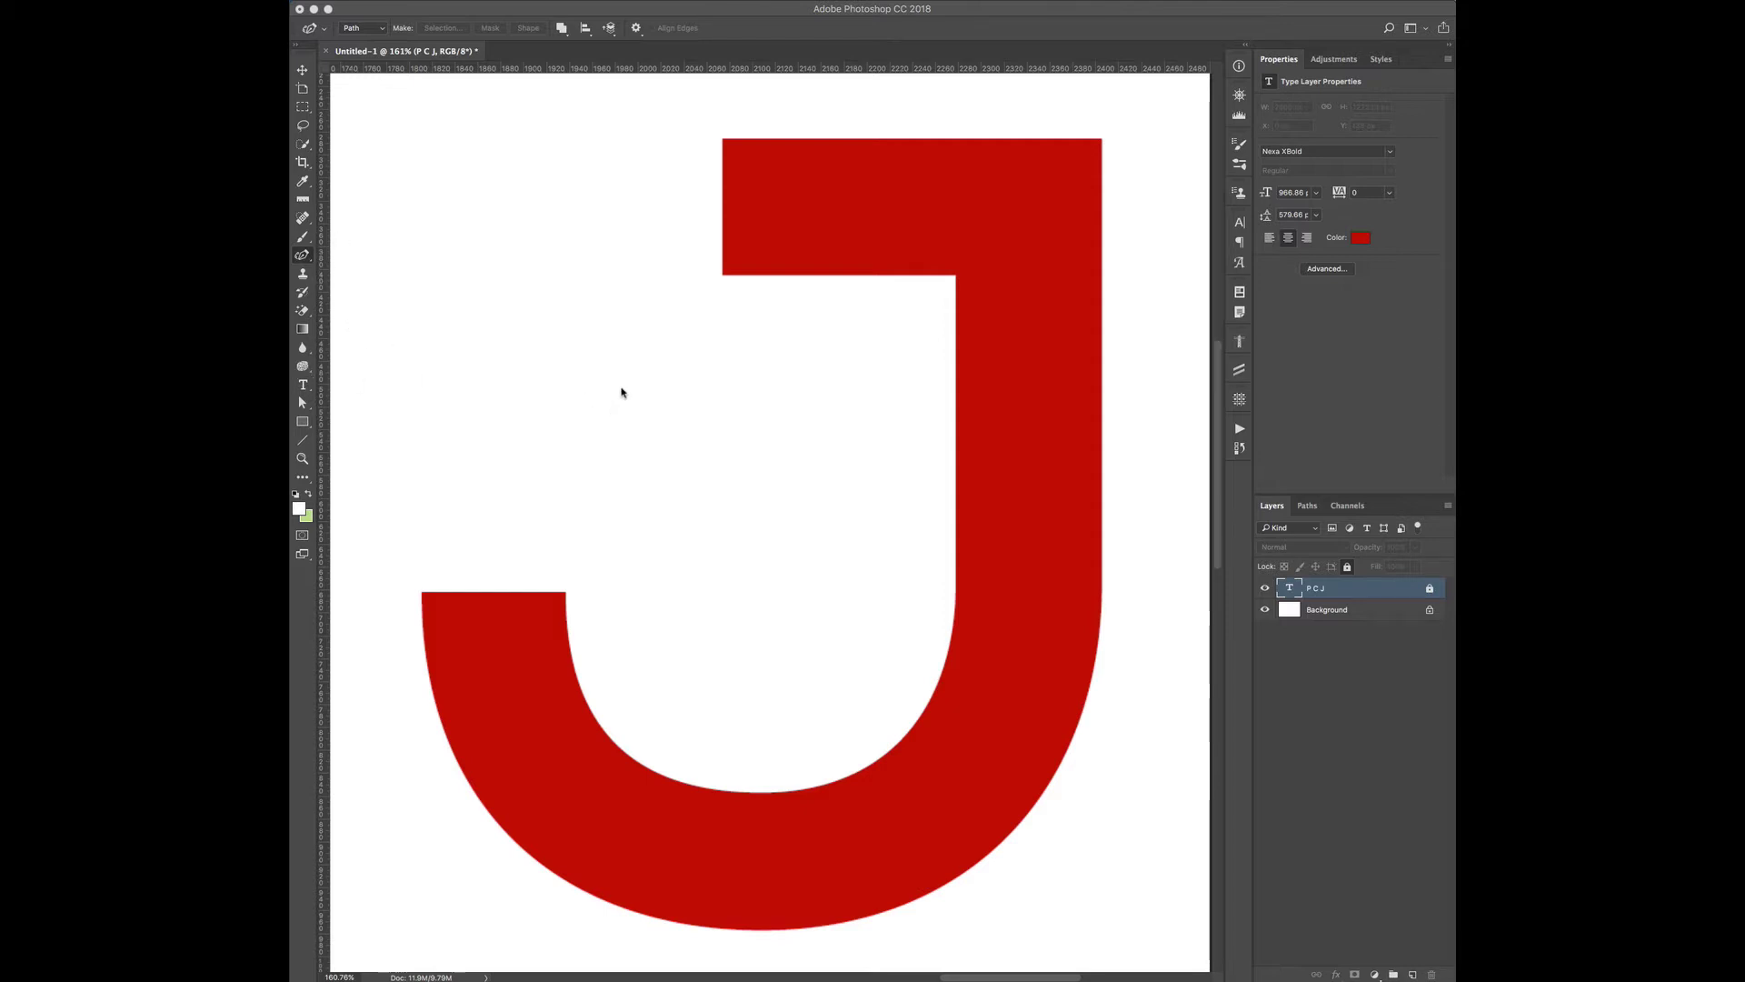
Choose the standard Pen tool and create a new layer named "pen" above the P C J text layer.
left_click_drag(303, 258, 343, 257)
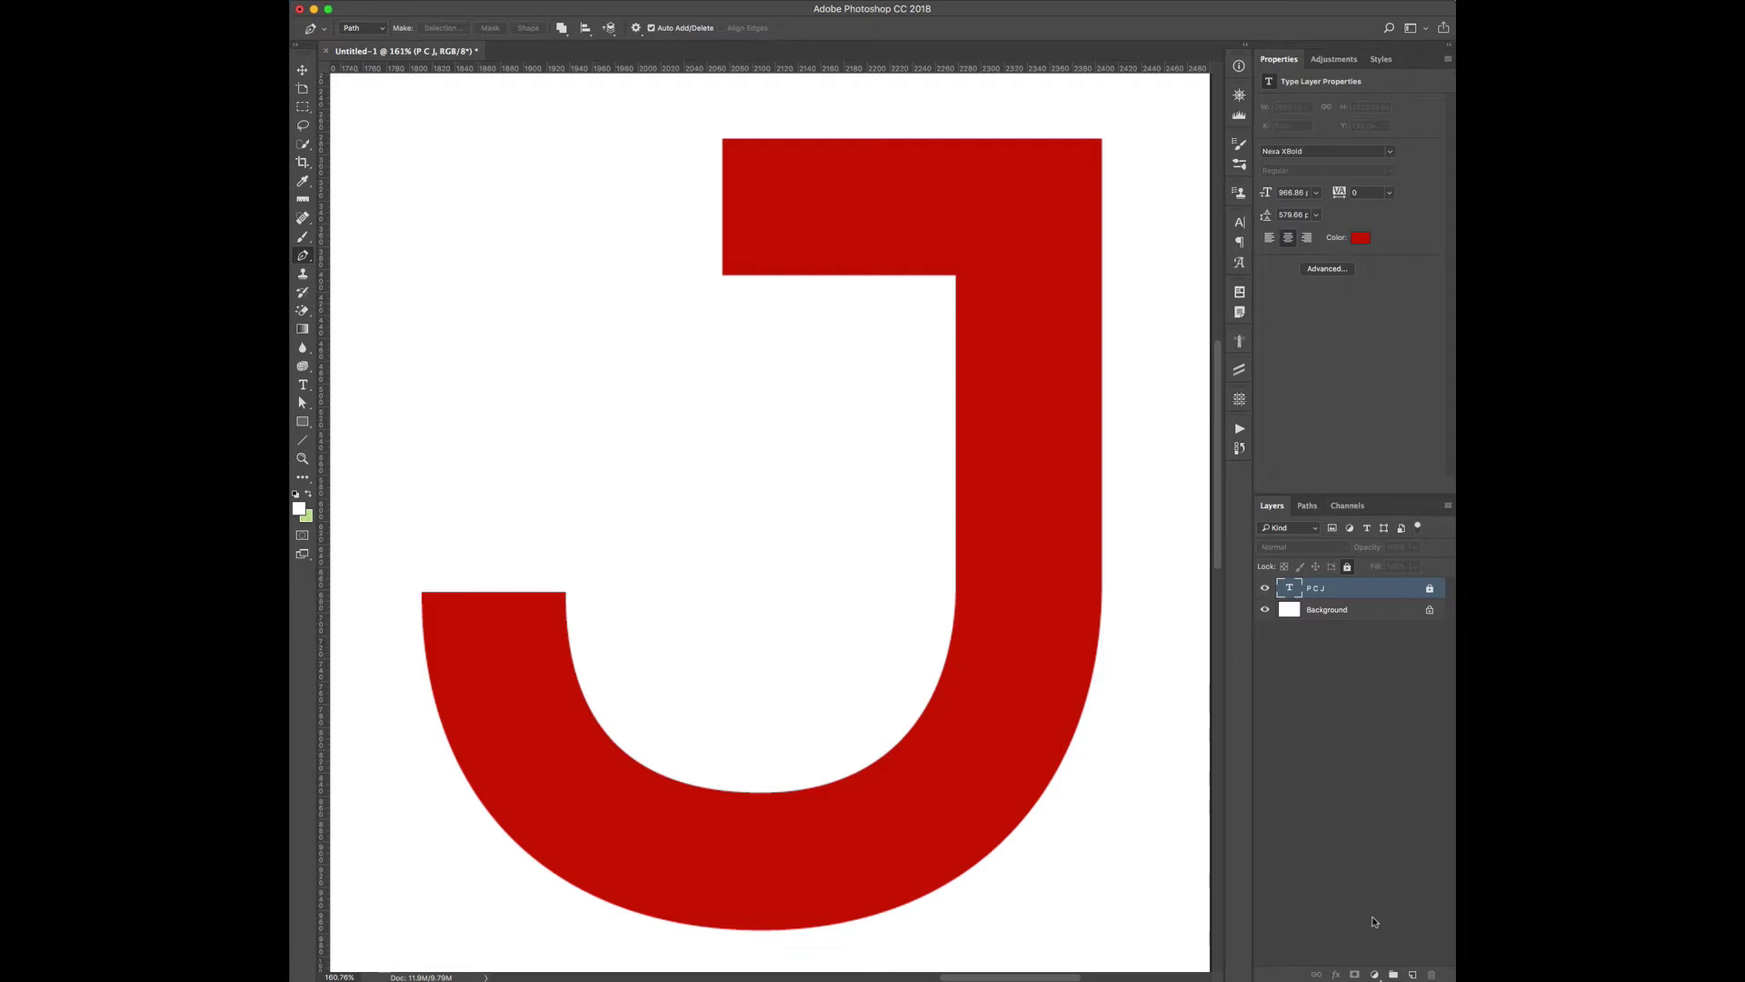
left_click(1415, 973, "alt")
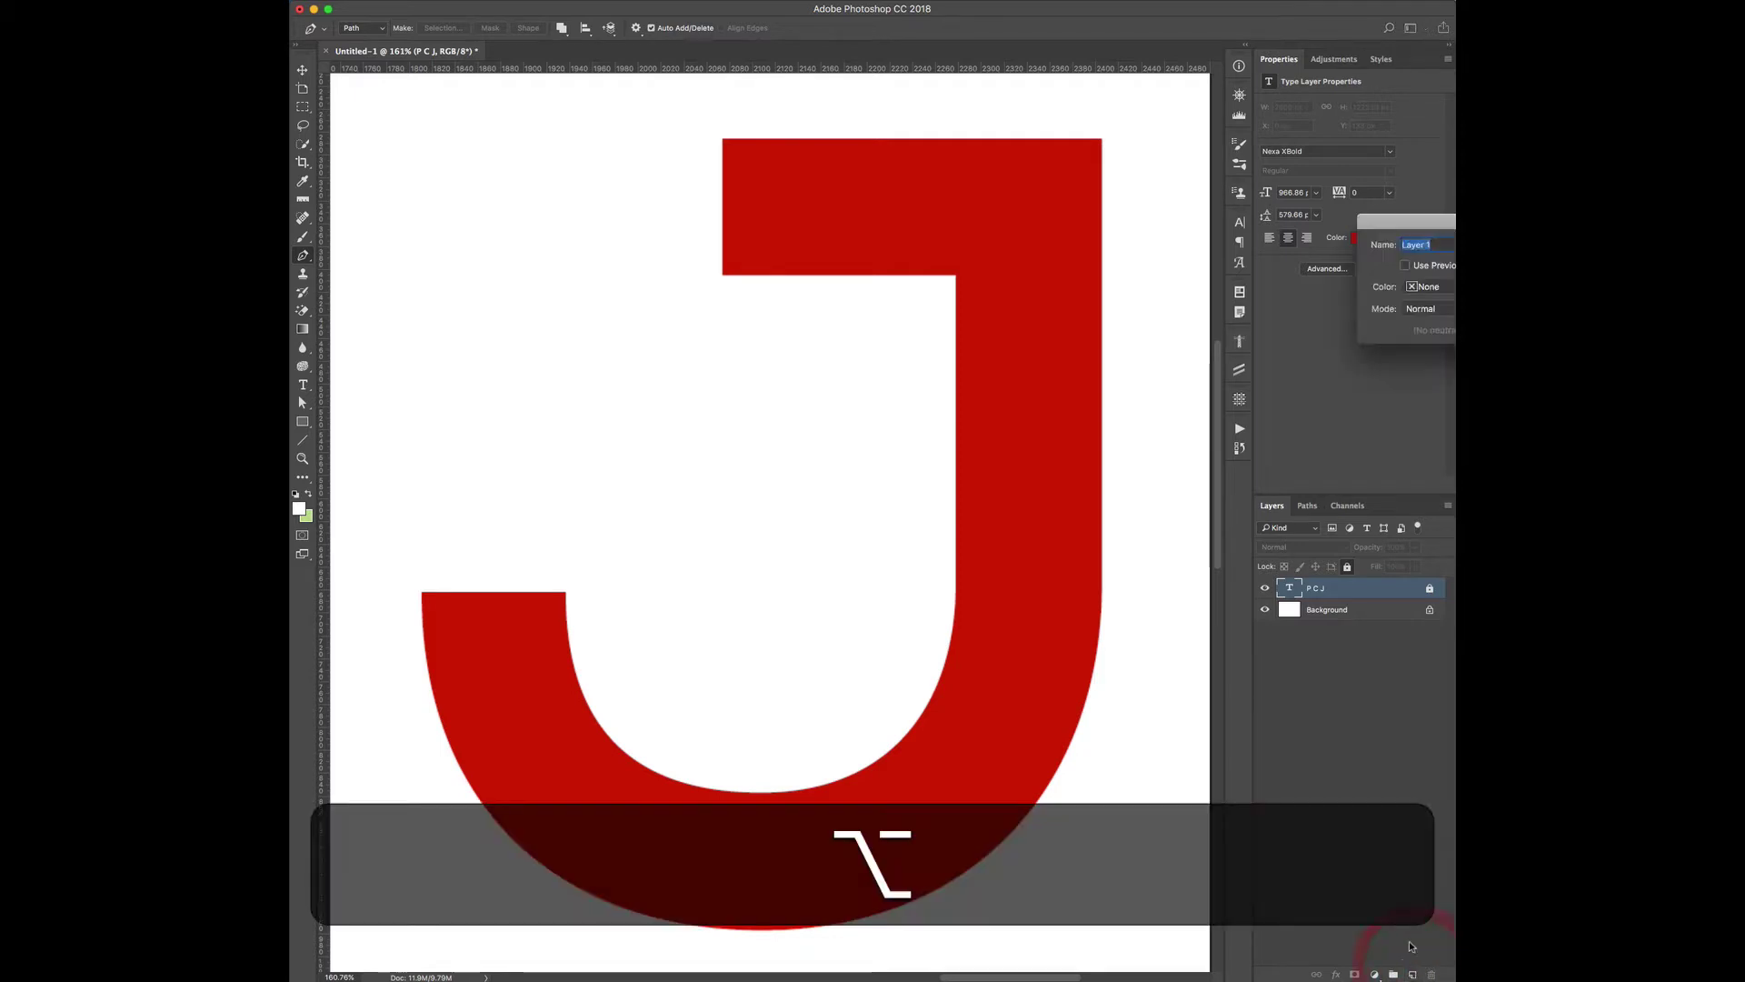
left_click_drag(1397, 225, 1108, 263)
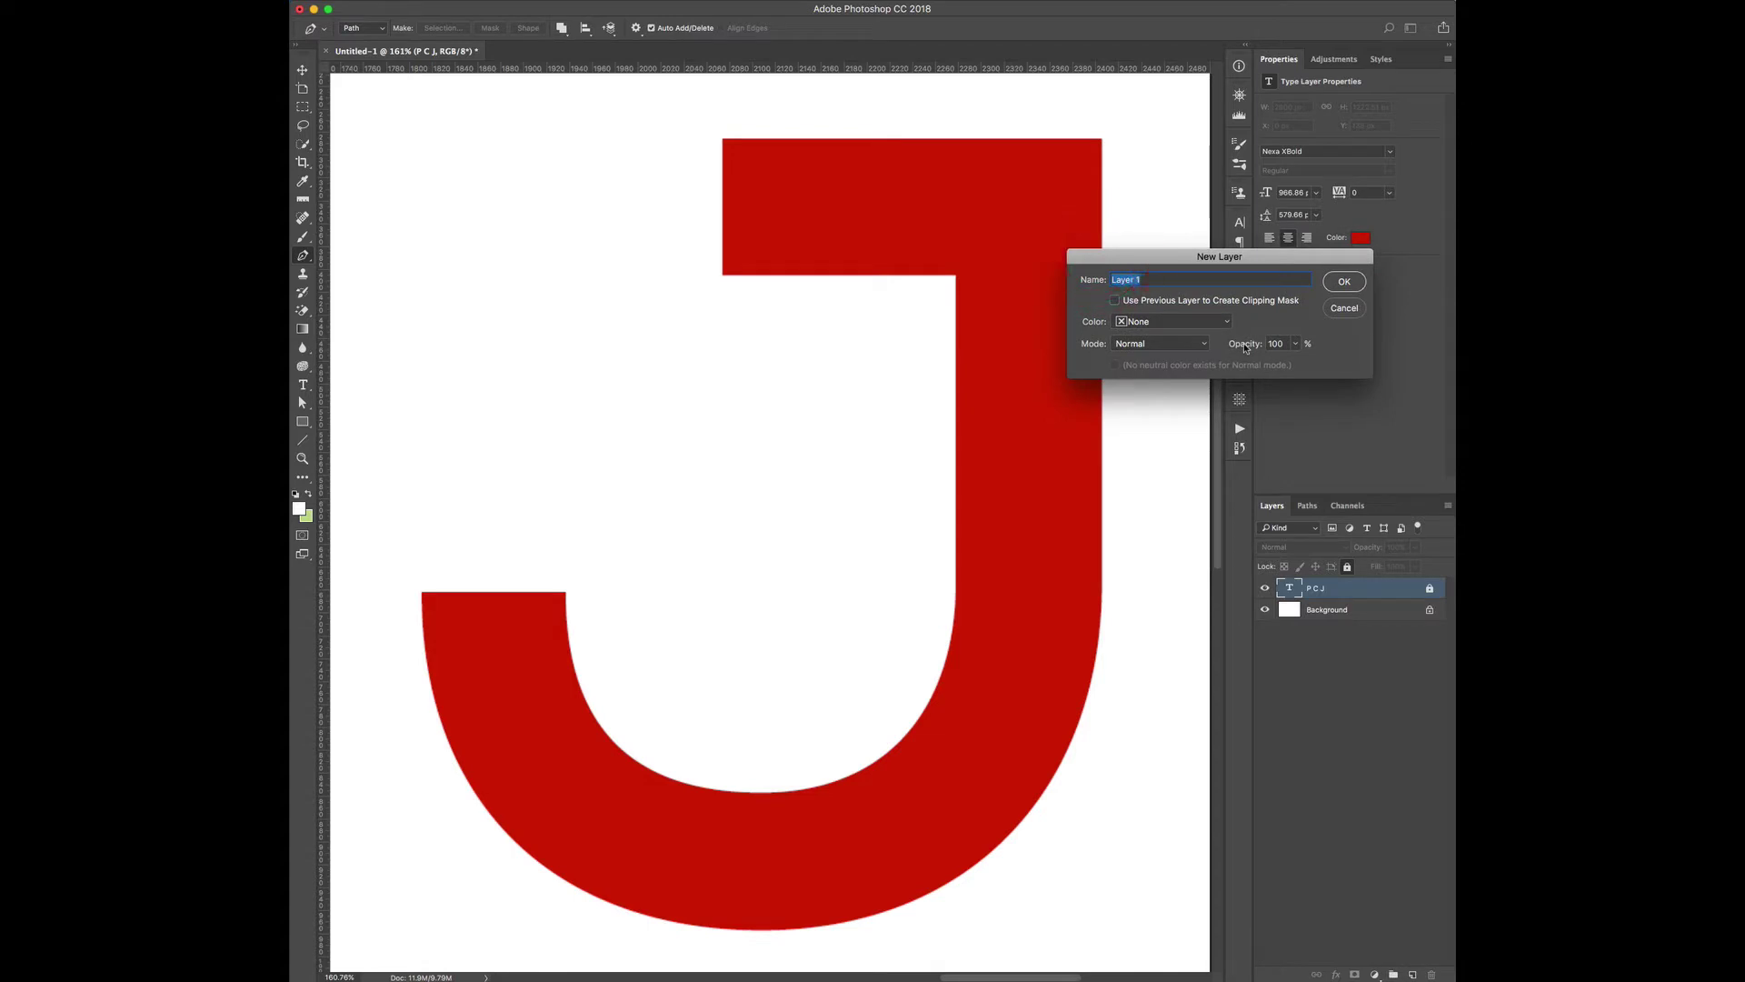
type("pen")
key("Return")
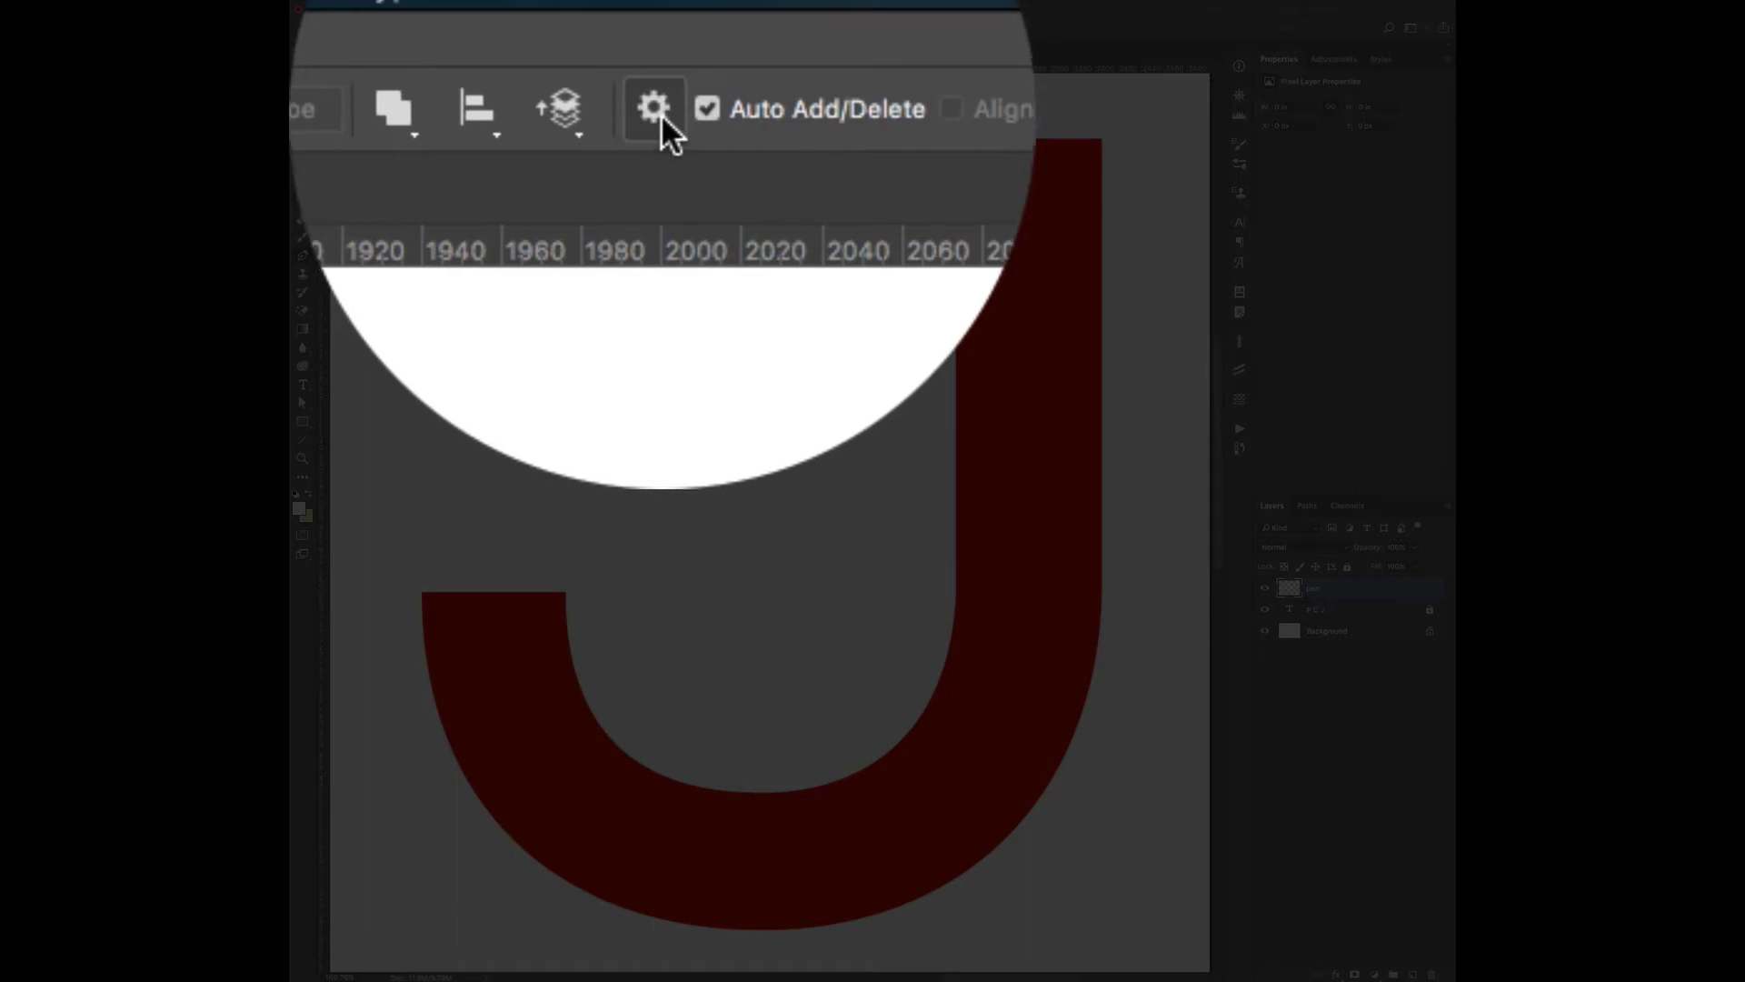
Turn off the Rubber Band path option and draw a closed triangular test path in the white area beside the J.
left_click(661, 124)
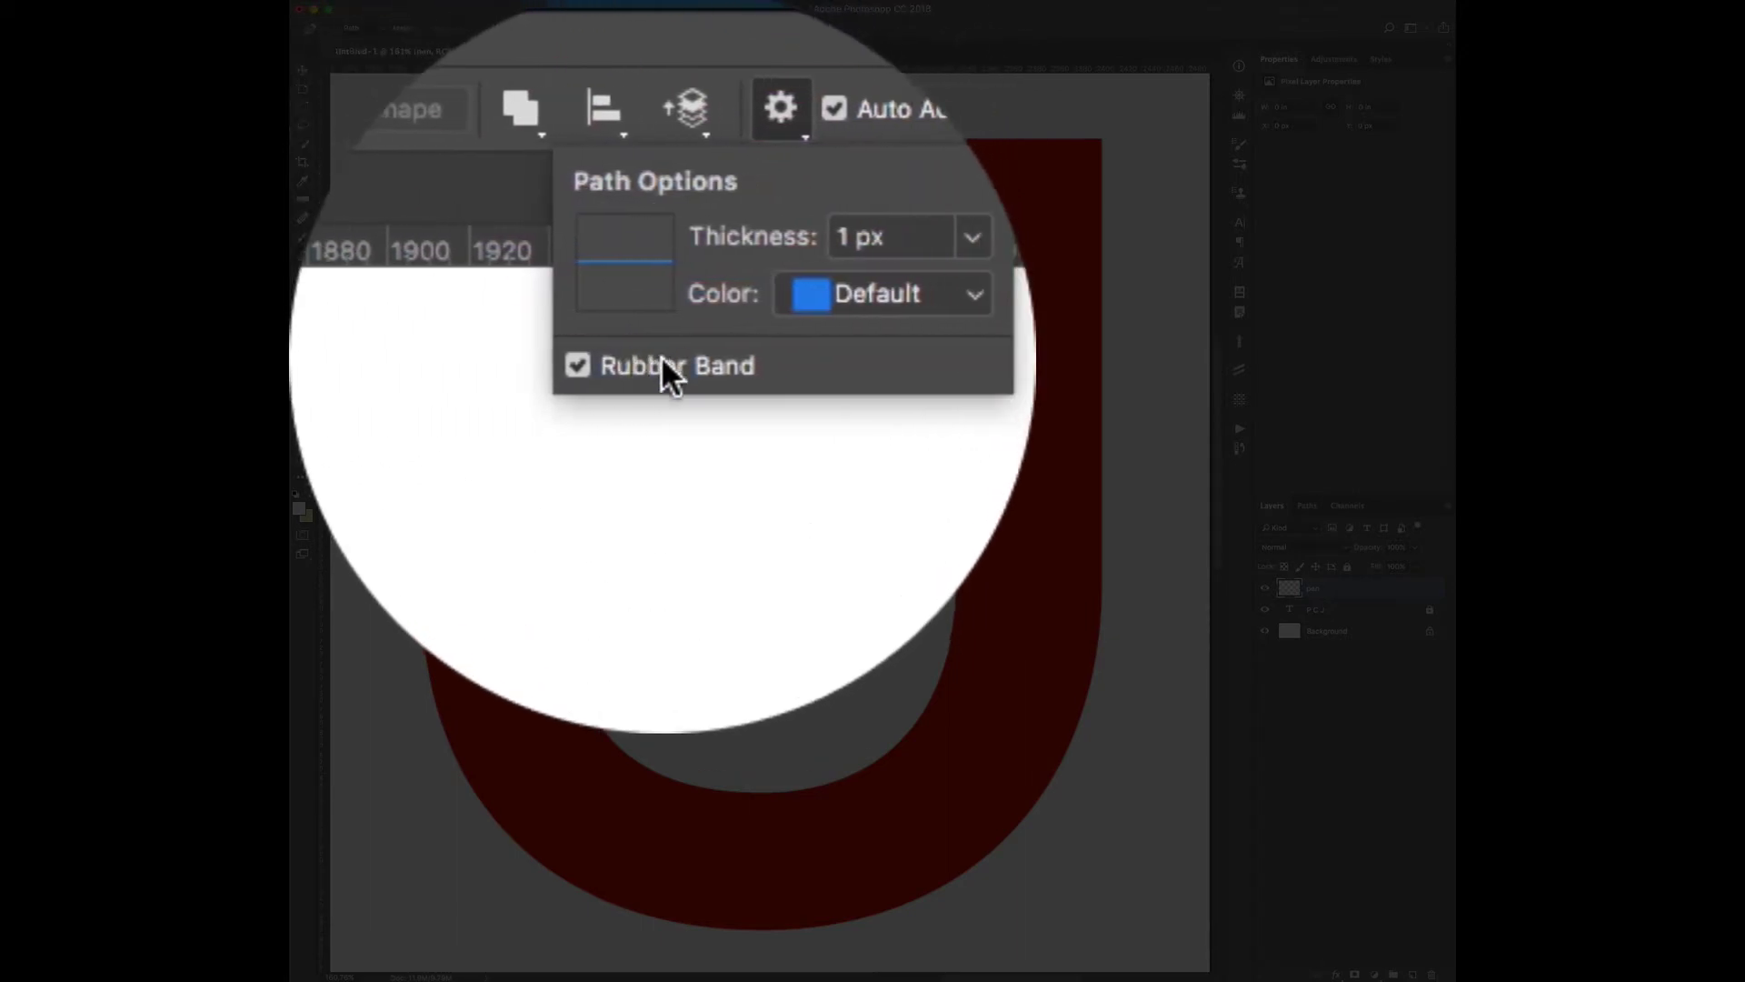
left_click(578, 101)
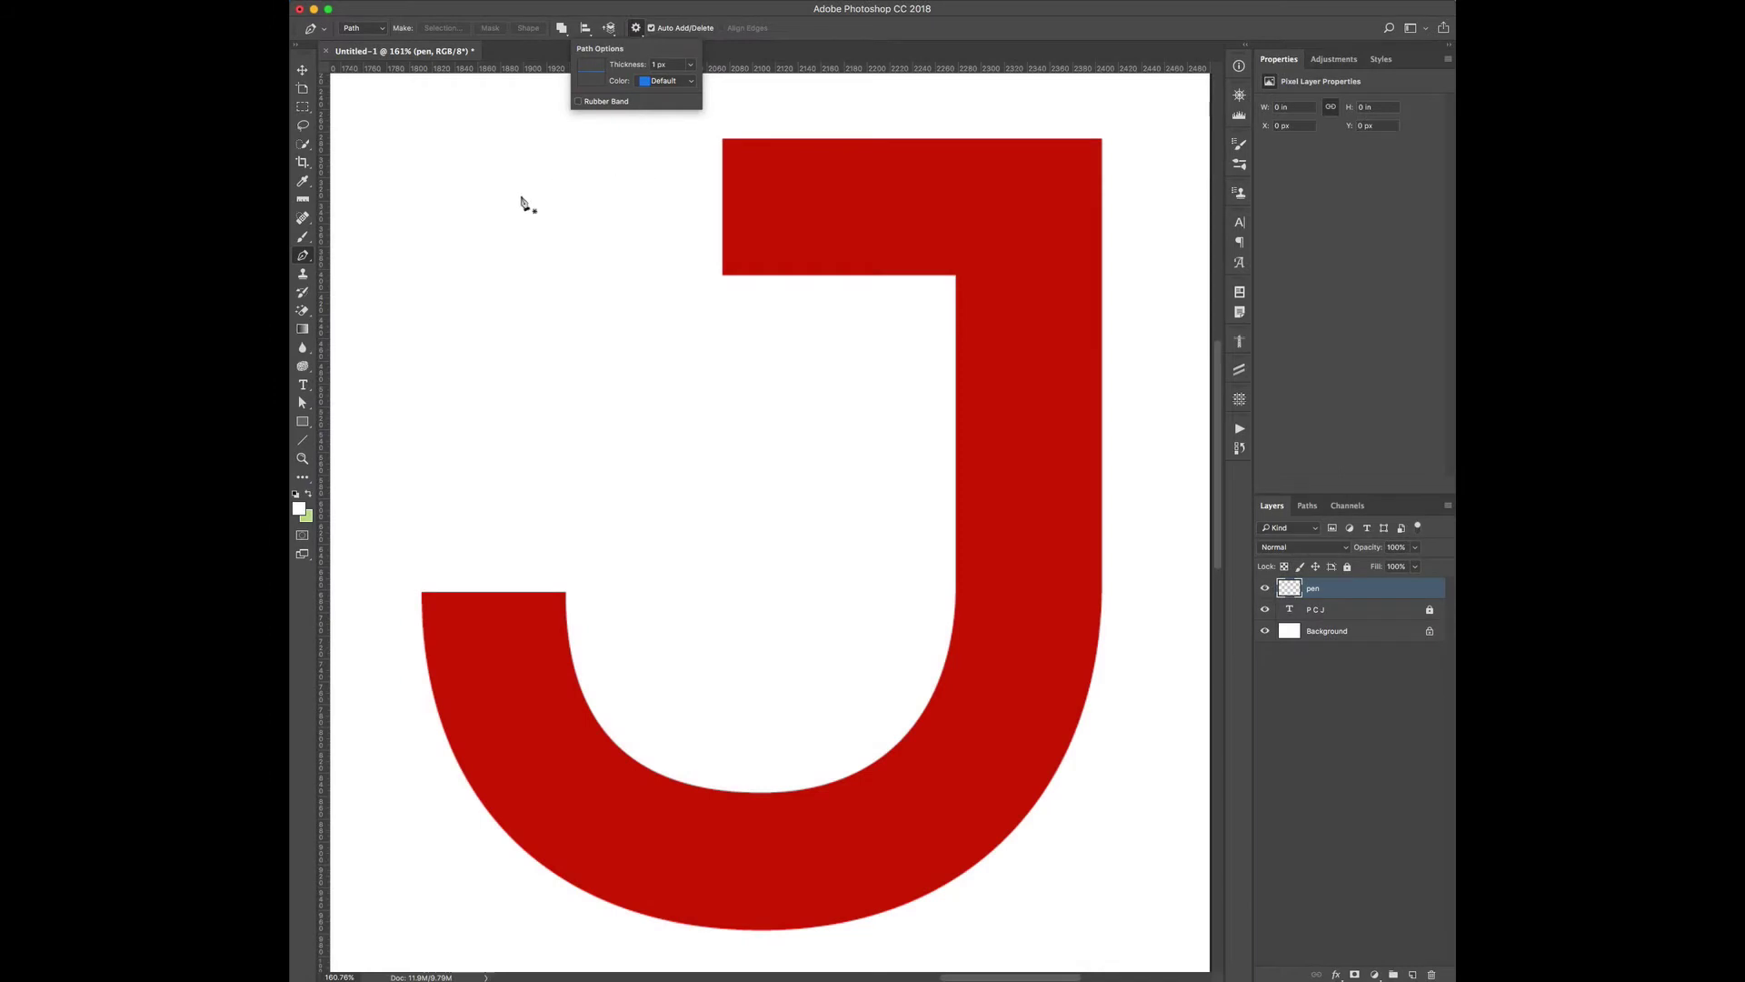
left_click(528, 193)
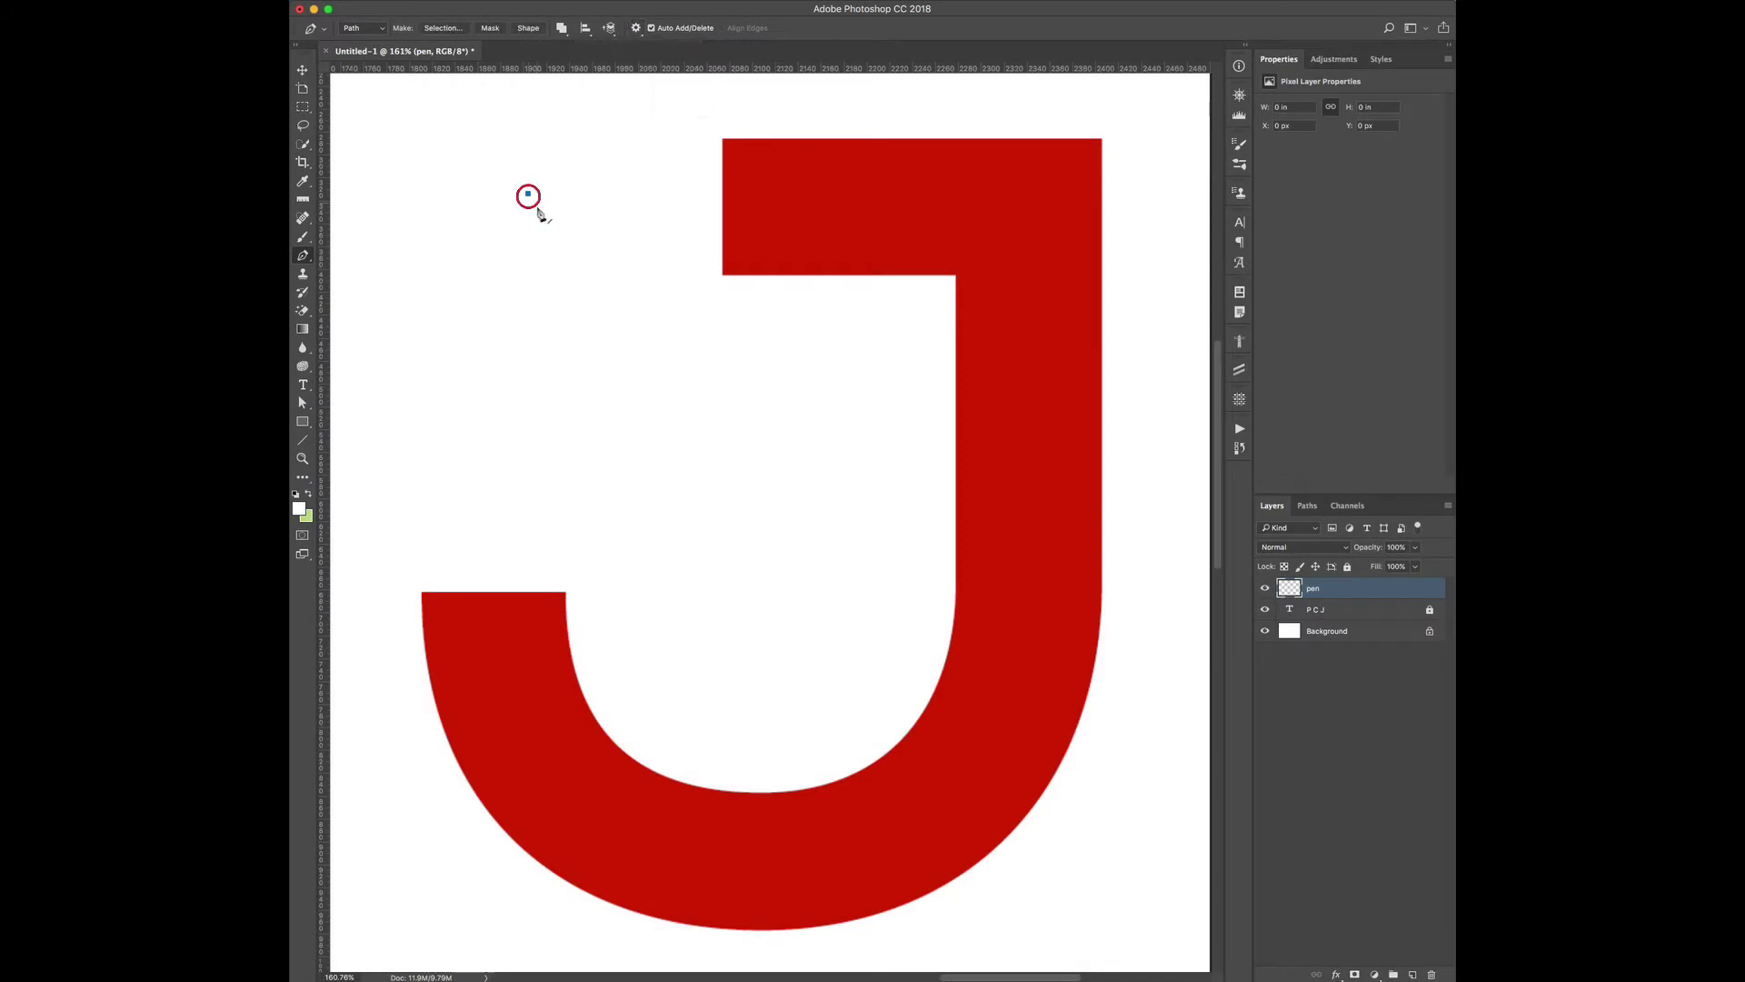
left_click(622, 349)
left_click(666, 150)
left_click(528, 194)
Undo every anchor point of the triangular test path.
key("alt+super+z")
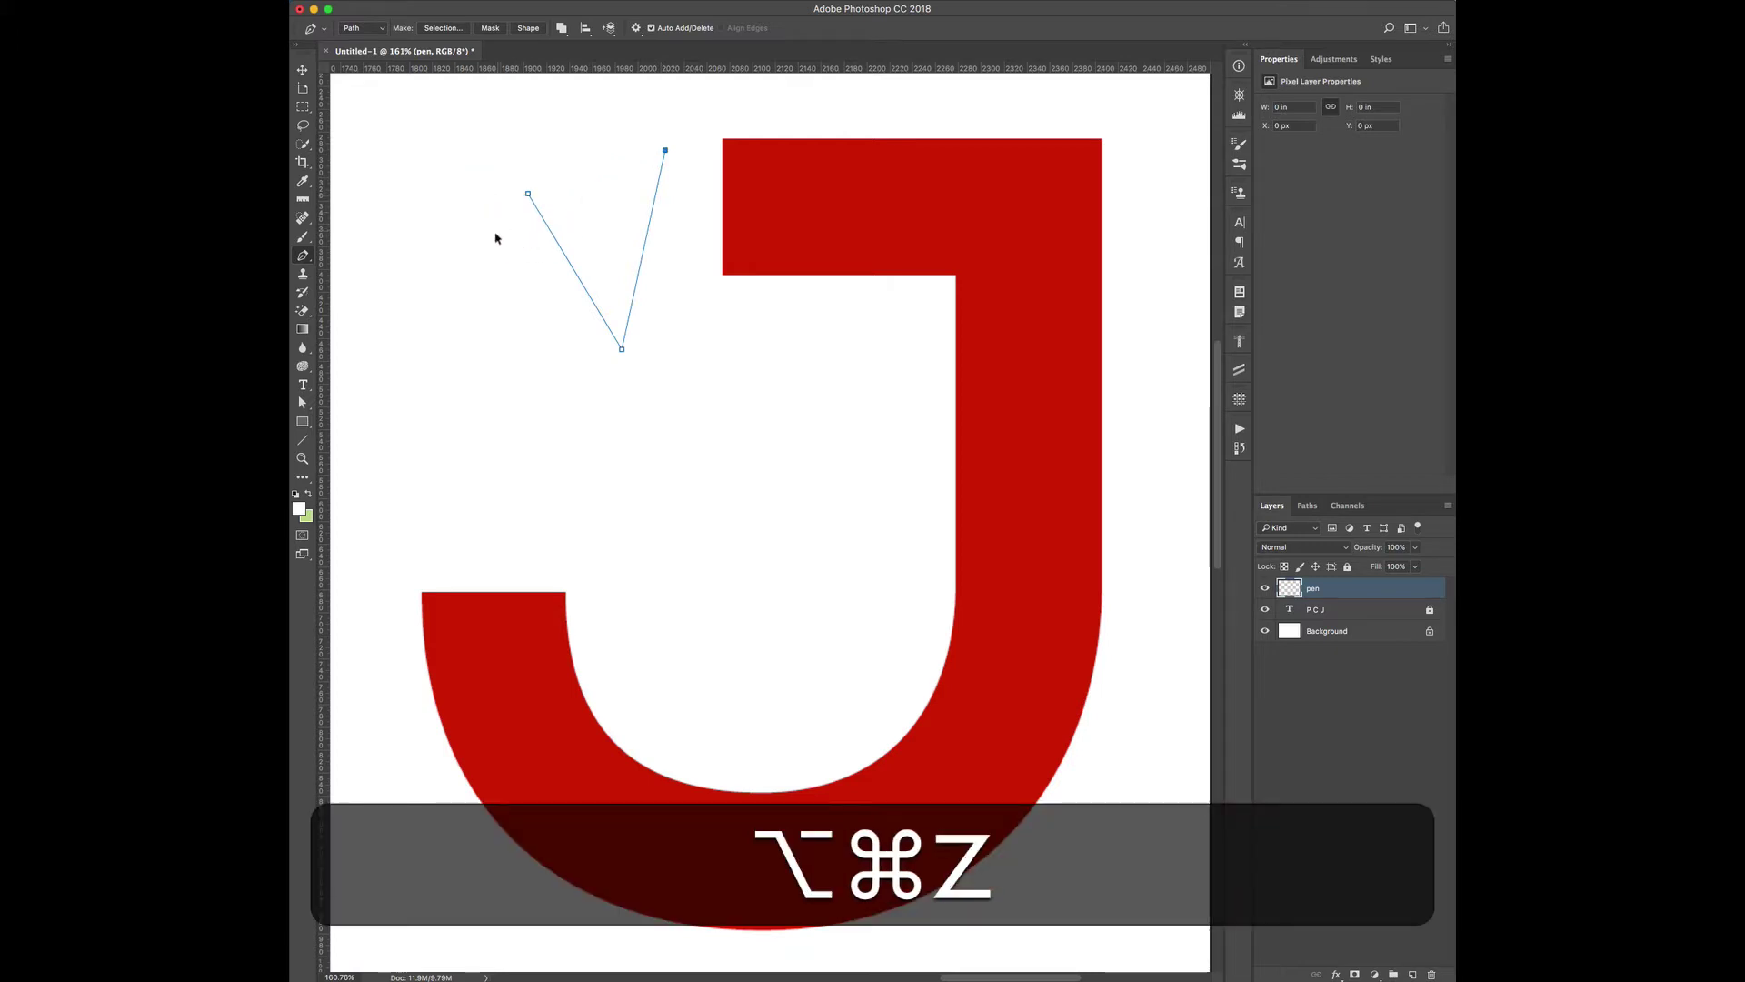
key("alt+super+z")
key("alt+super+z")
key("alt+super+z")
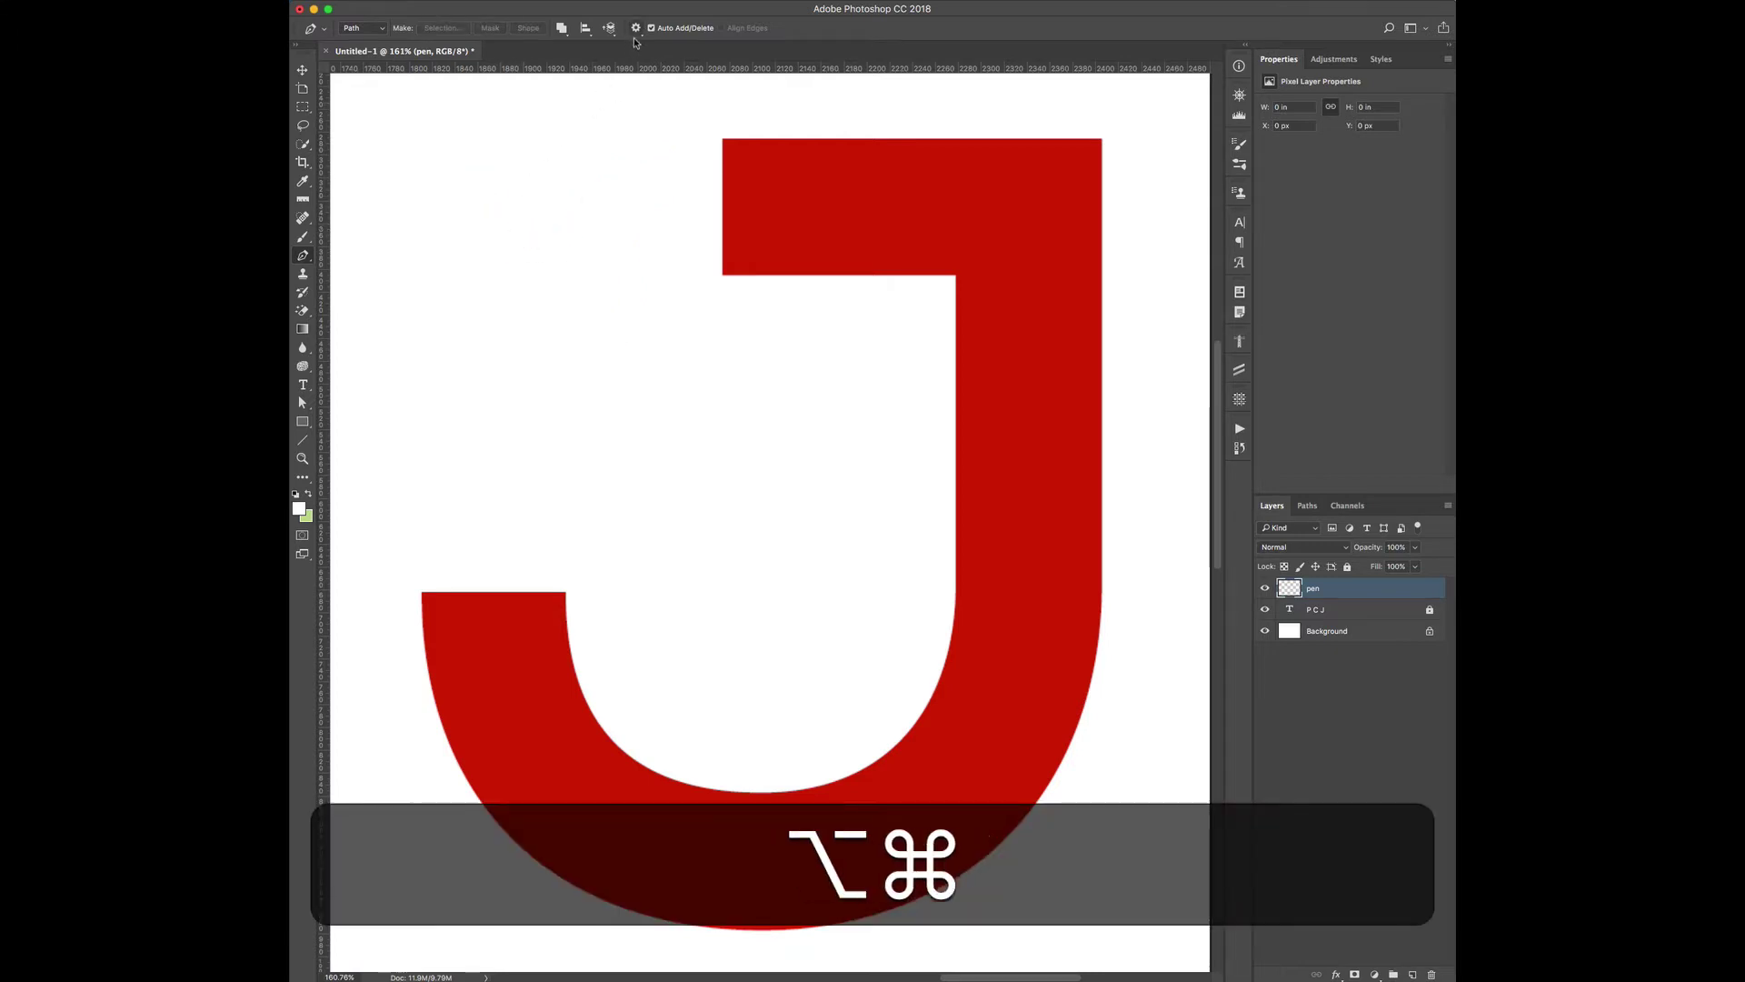
Turn the Rubber Band option back on and draw a four-cornered test path in the white area beside the J.
left_click(636, 28)
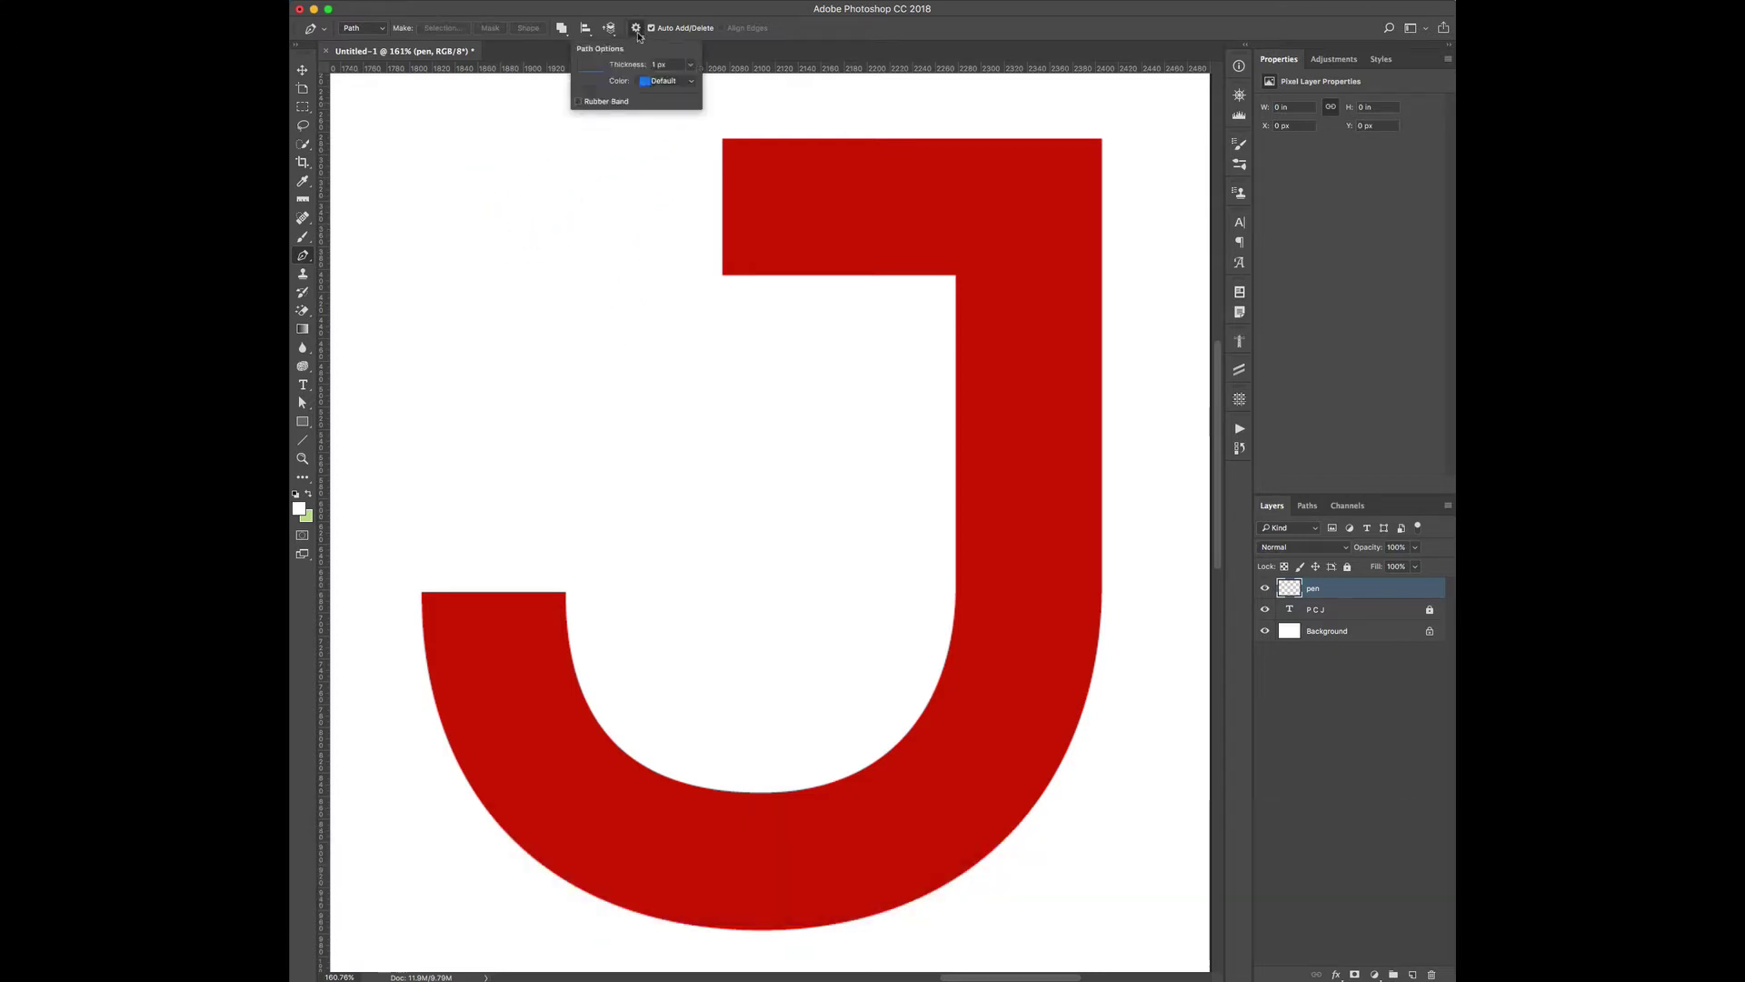
left_click(577, 101)
left_click(456, 256)
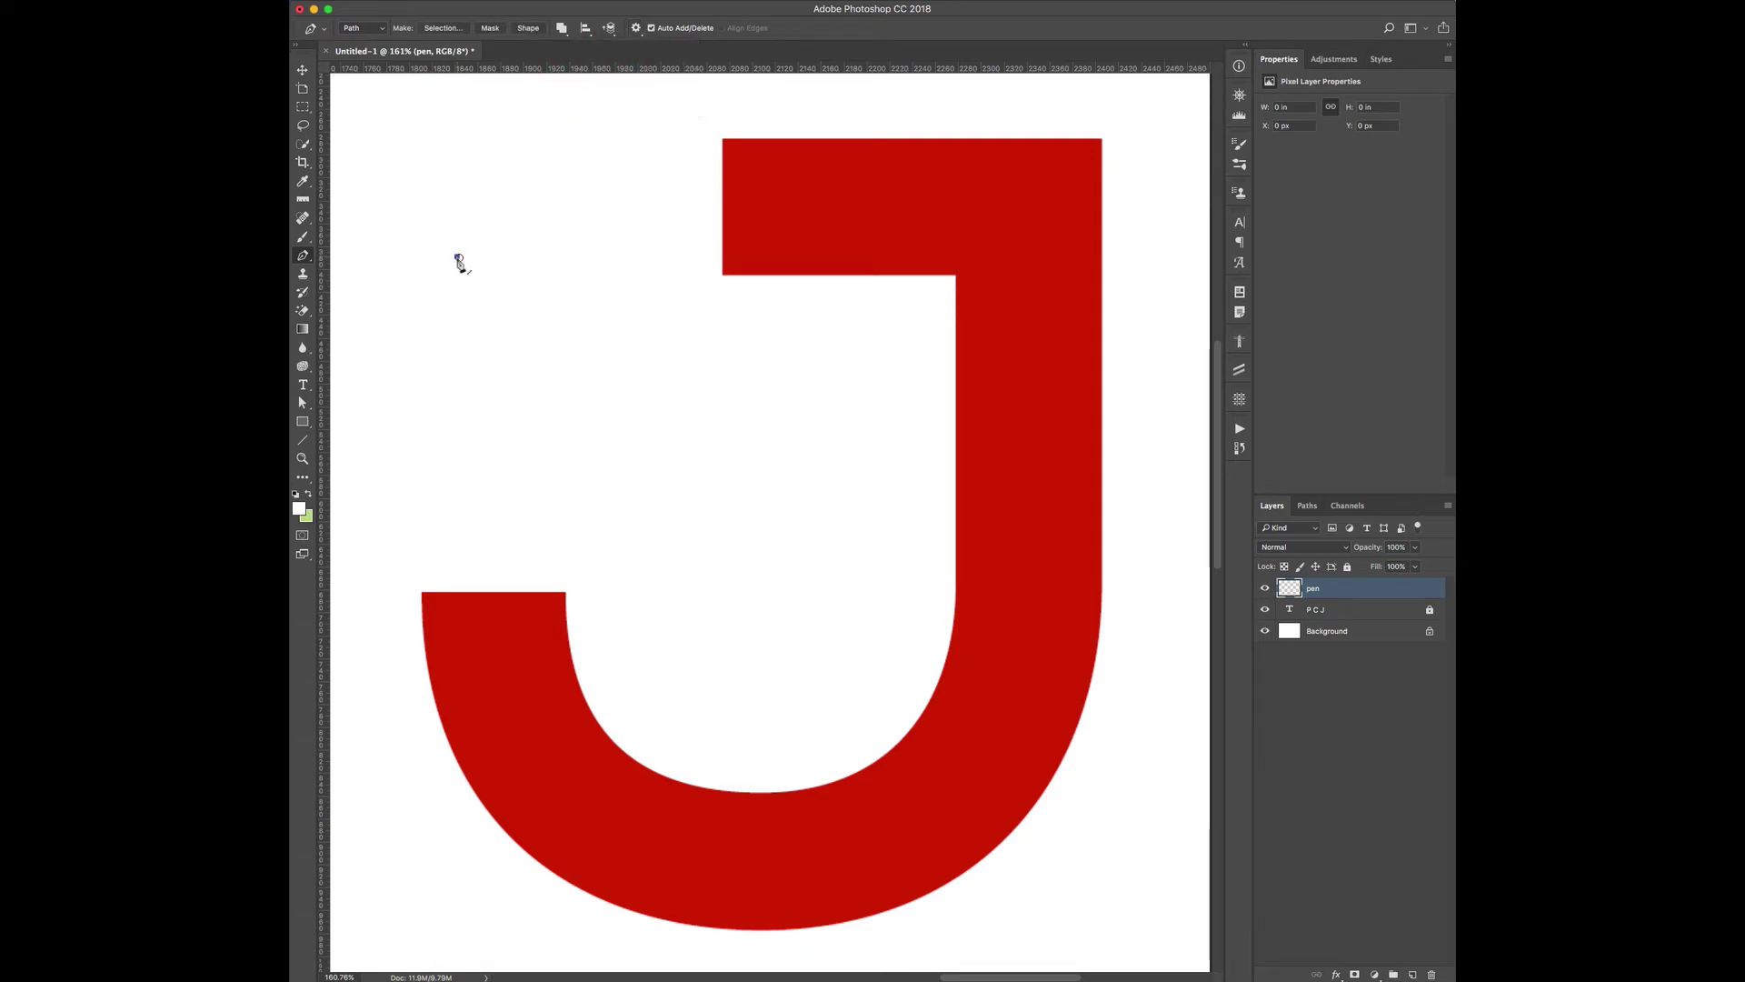
left_click(600, 215)
left_click(642, 390)
left_click(471, 388)
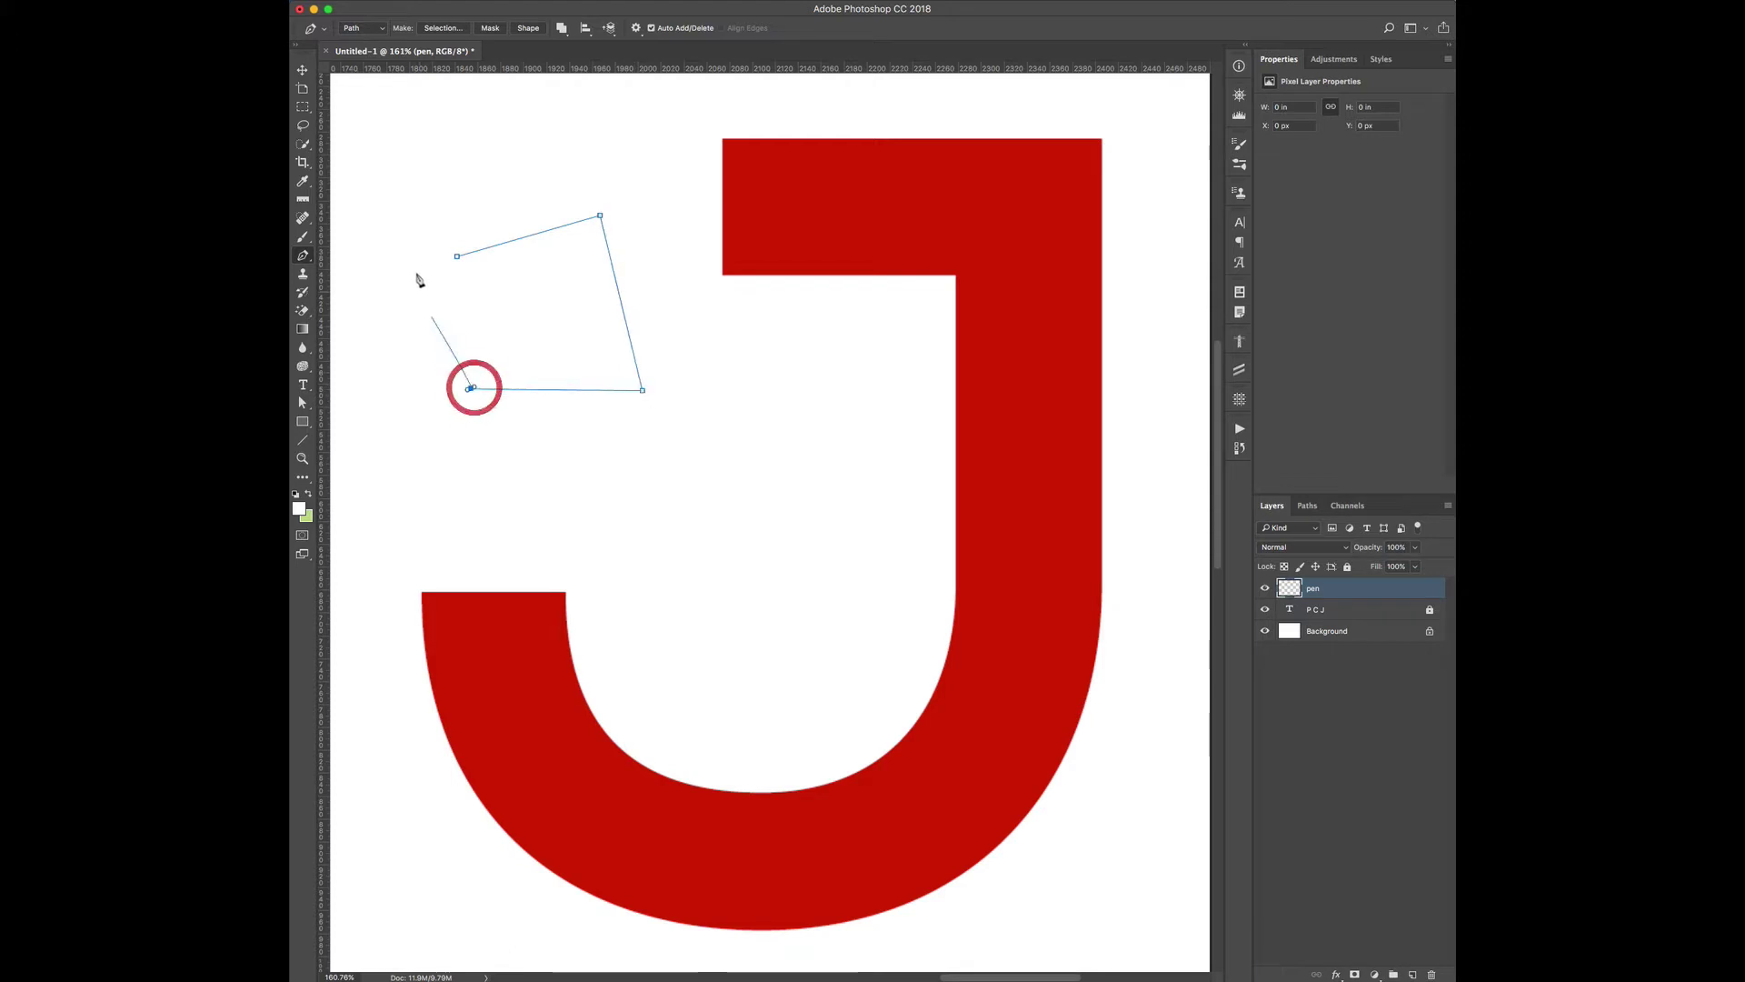
left_click_drag(456, 257, 424, 222)
Undo every anchor point of the four-cornered test path.
key("alt+super+z")
key("alt+super+z")
key("alt+super+z")
key("alt+super+z")
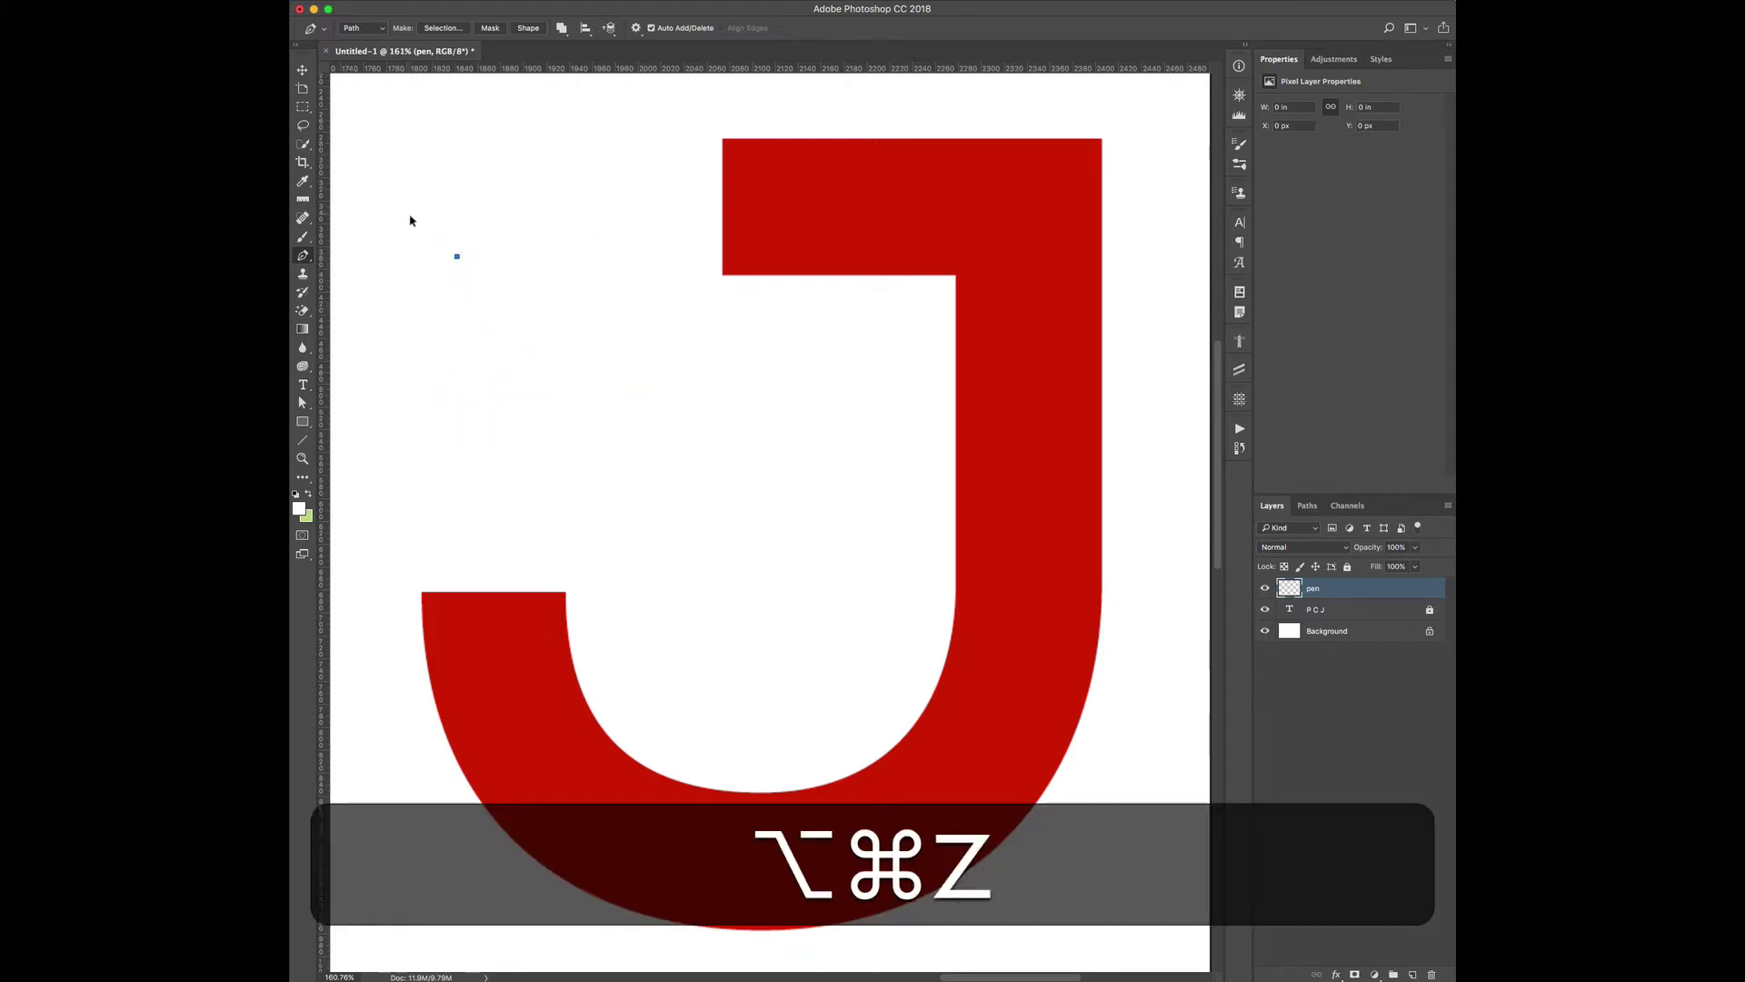
key("alt+super+z")
Set the path color to Medium Blue and draw a closed triangular path in the white area beside the J.
left_click(635, 29)
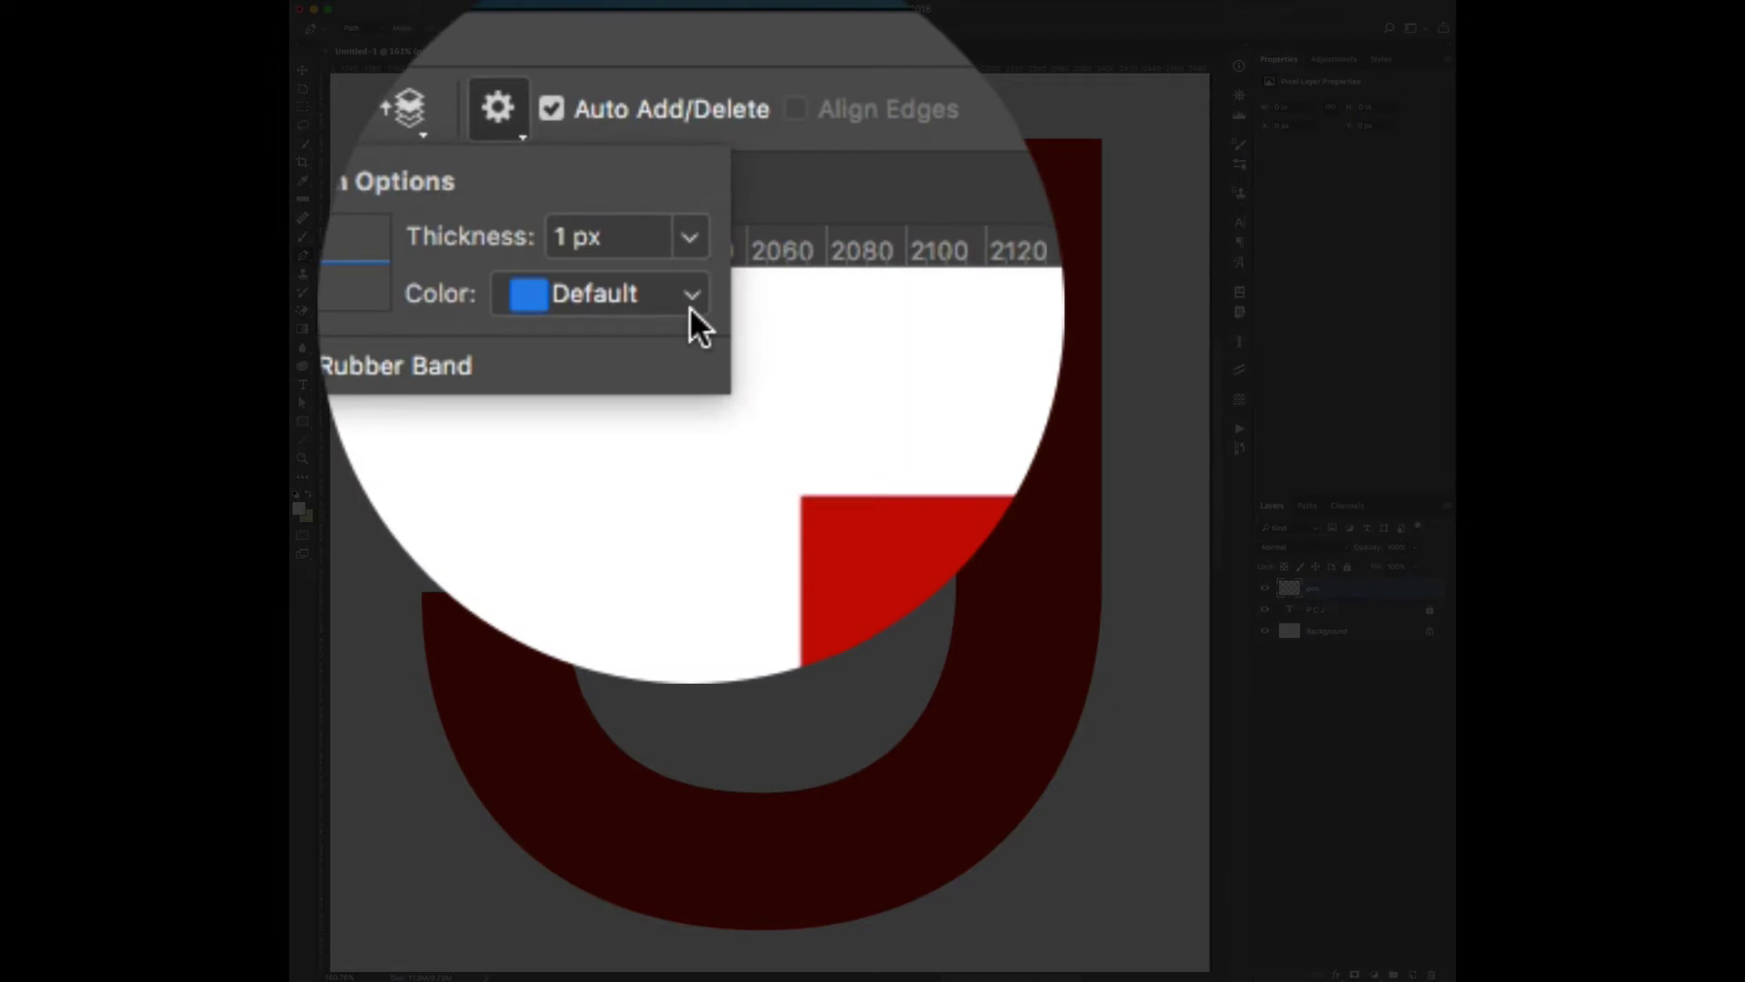
left_click(690, 82)
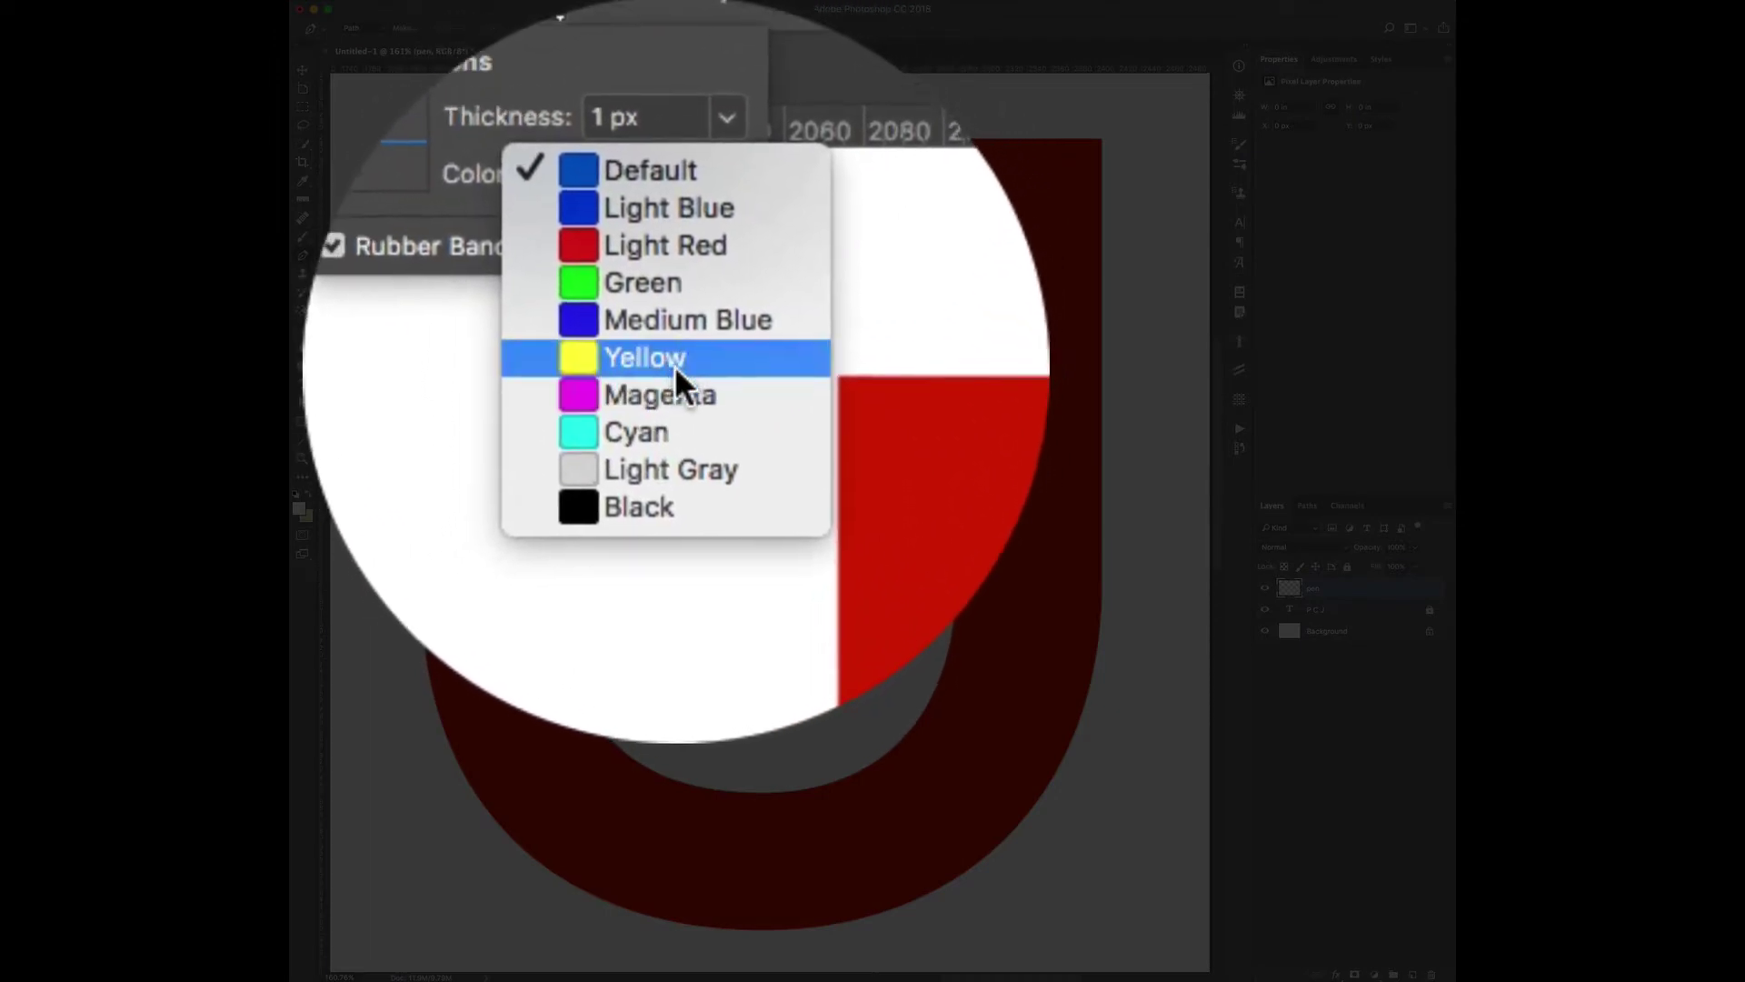
left_click(686, 368)
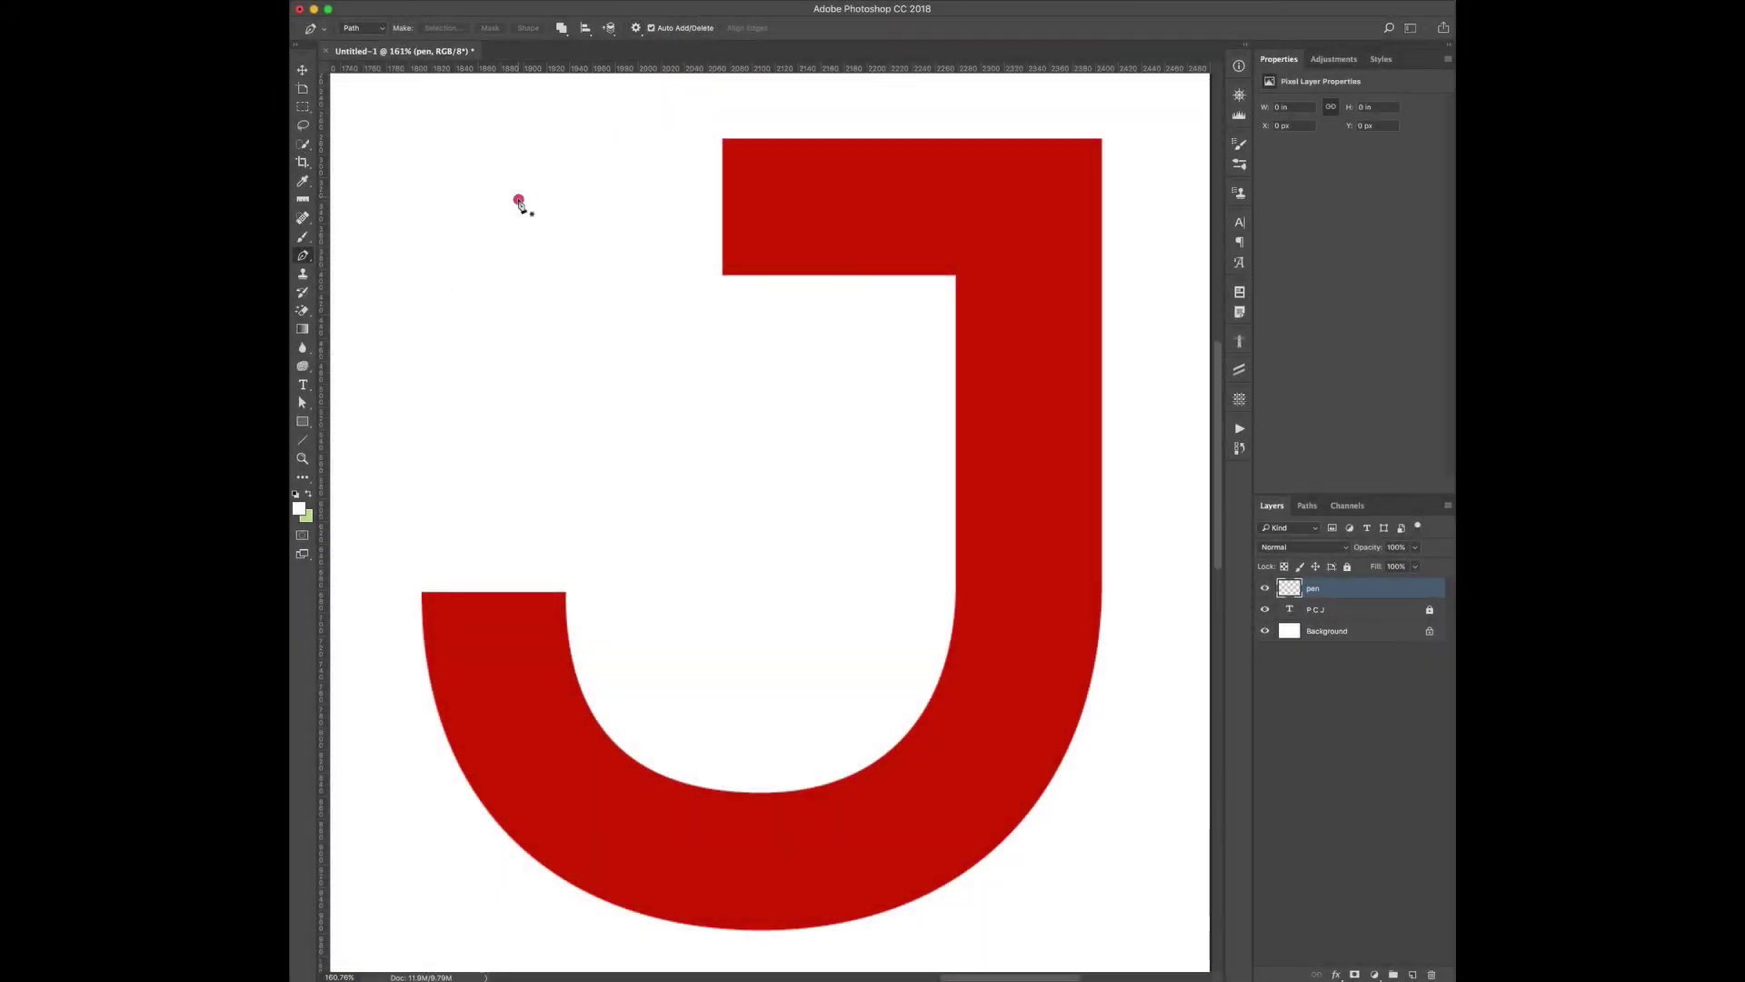
left_click(519, 197)
left_click(623, 310)
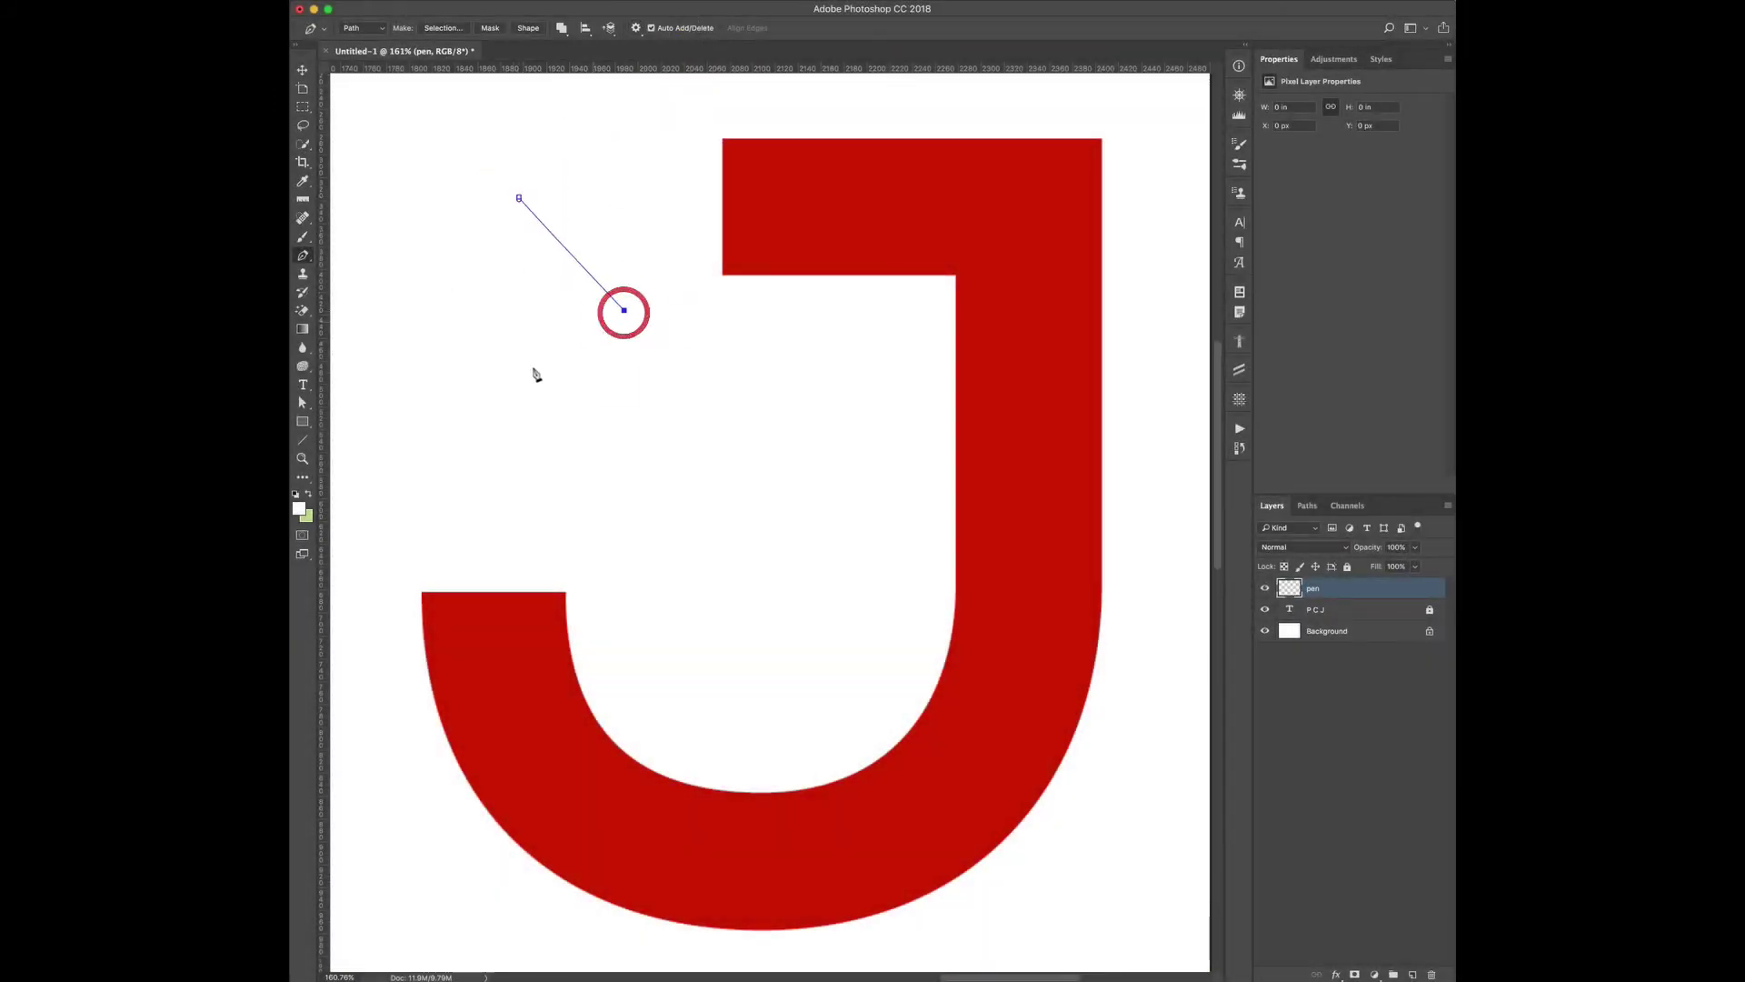
left_click(494, 380)
left_click(519, 198)
Try Magenta and Green as the path color on the triangle, and set it back to Default.
left_click(636, 29)
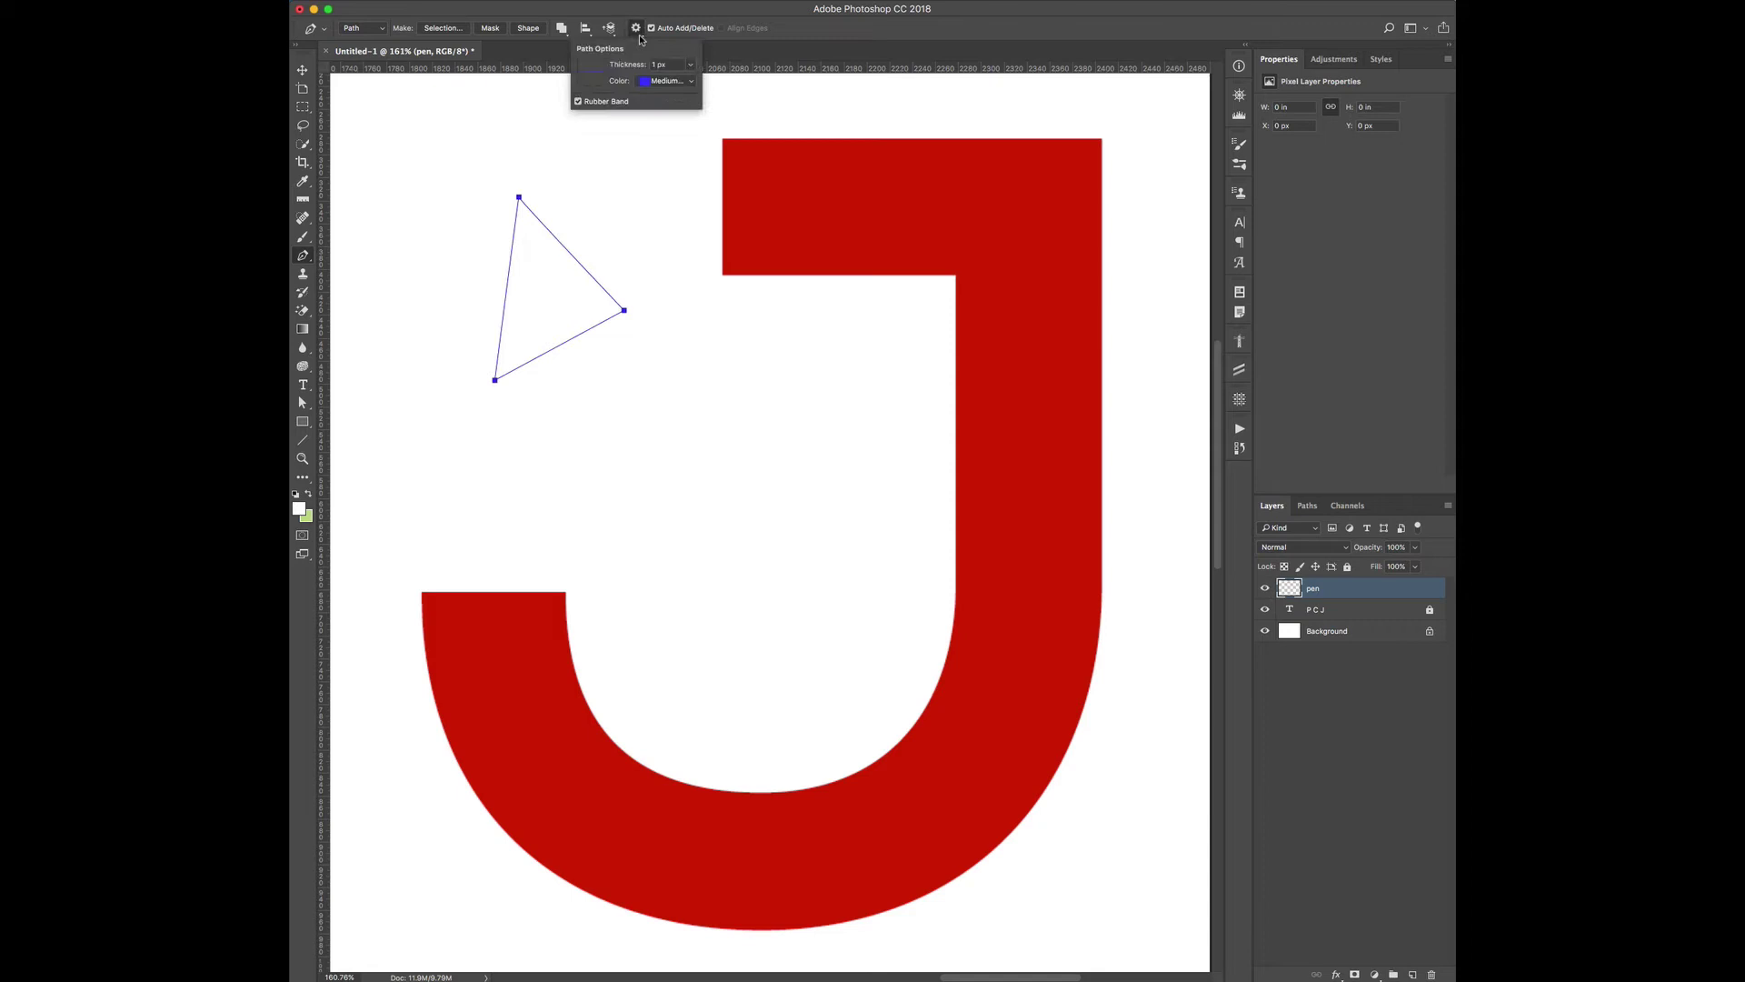
left_click(690, 84)
left_click(680, 103)
left_click(684, 82)
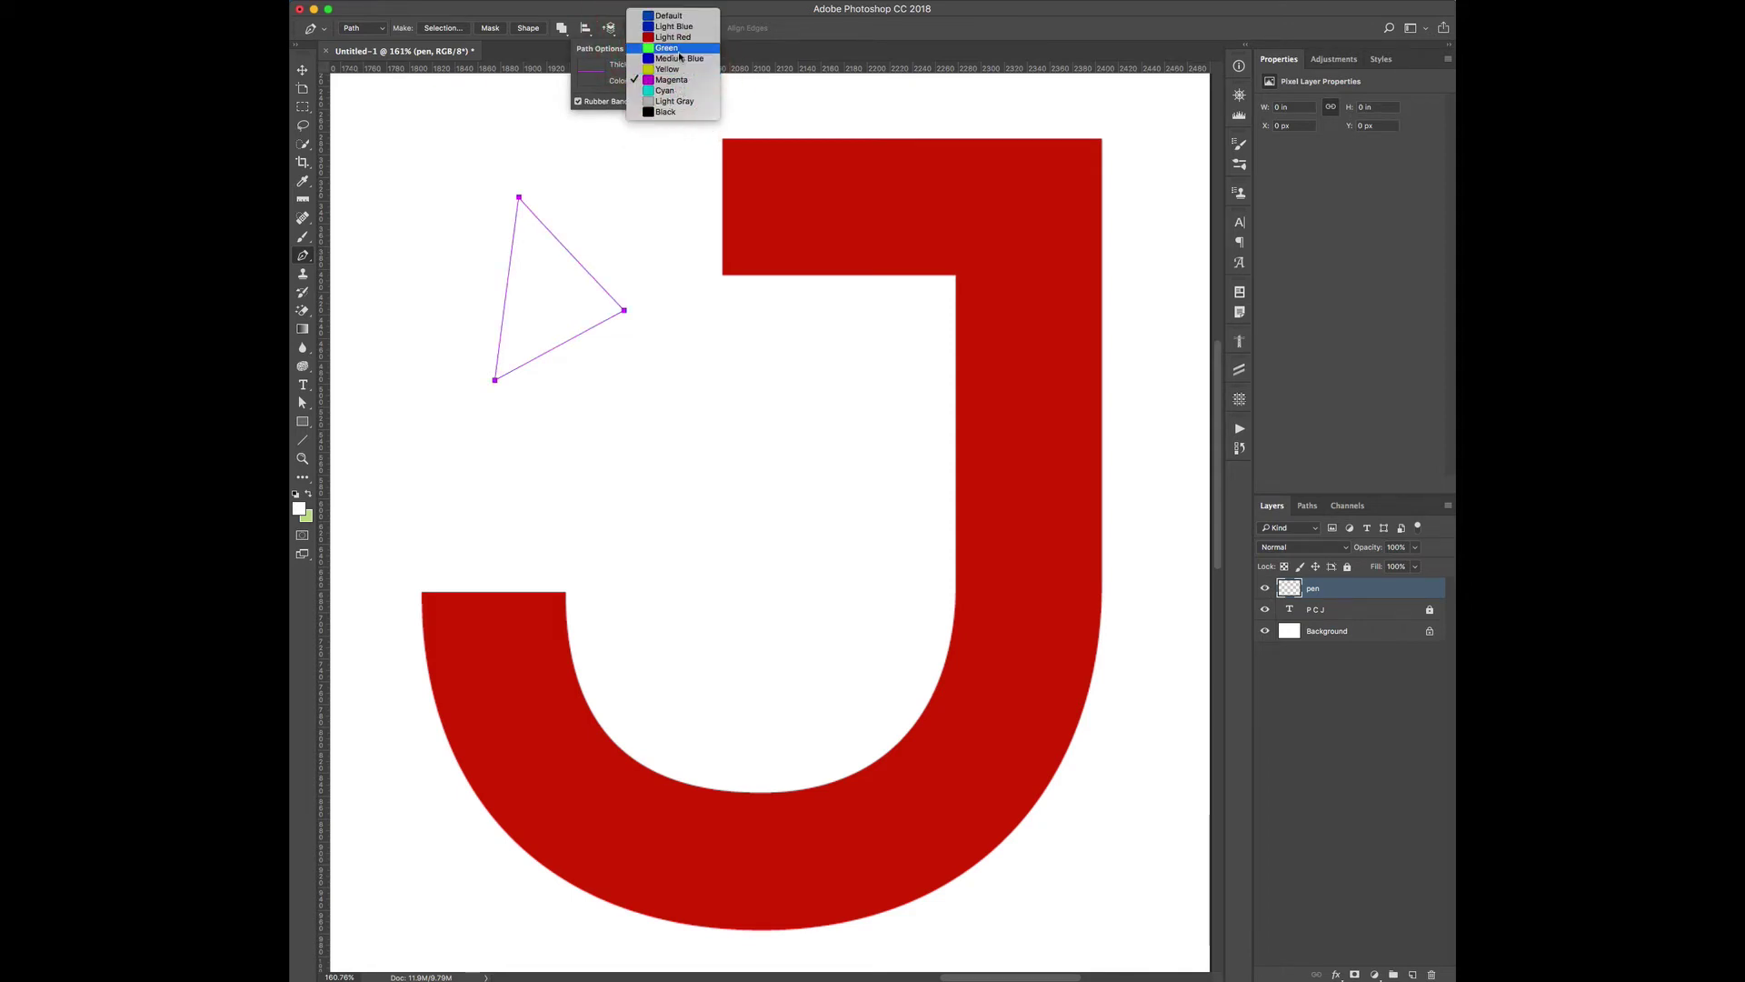
left_click(675, 61)
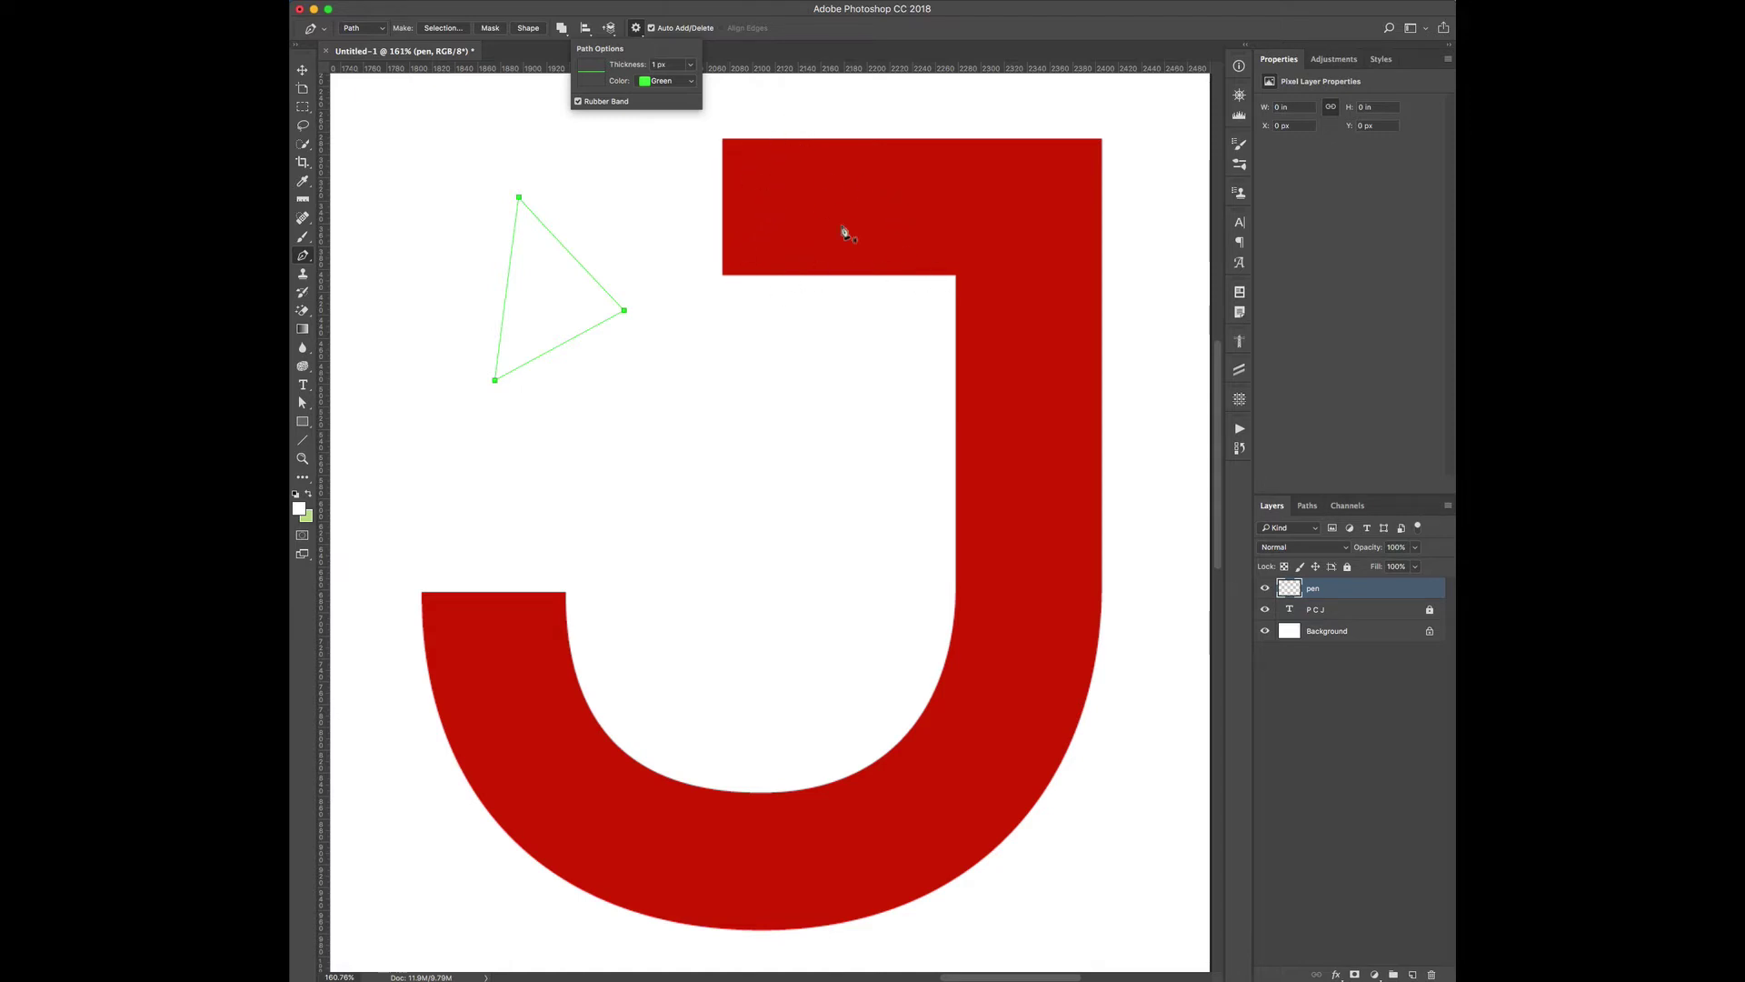
left_click(691, 87)
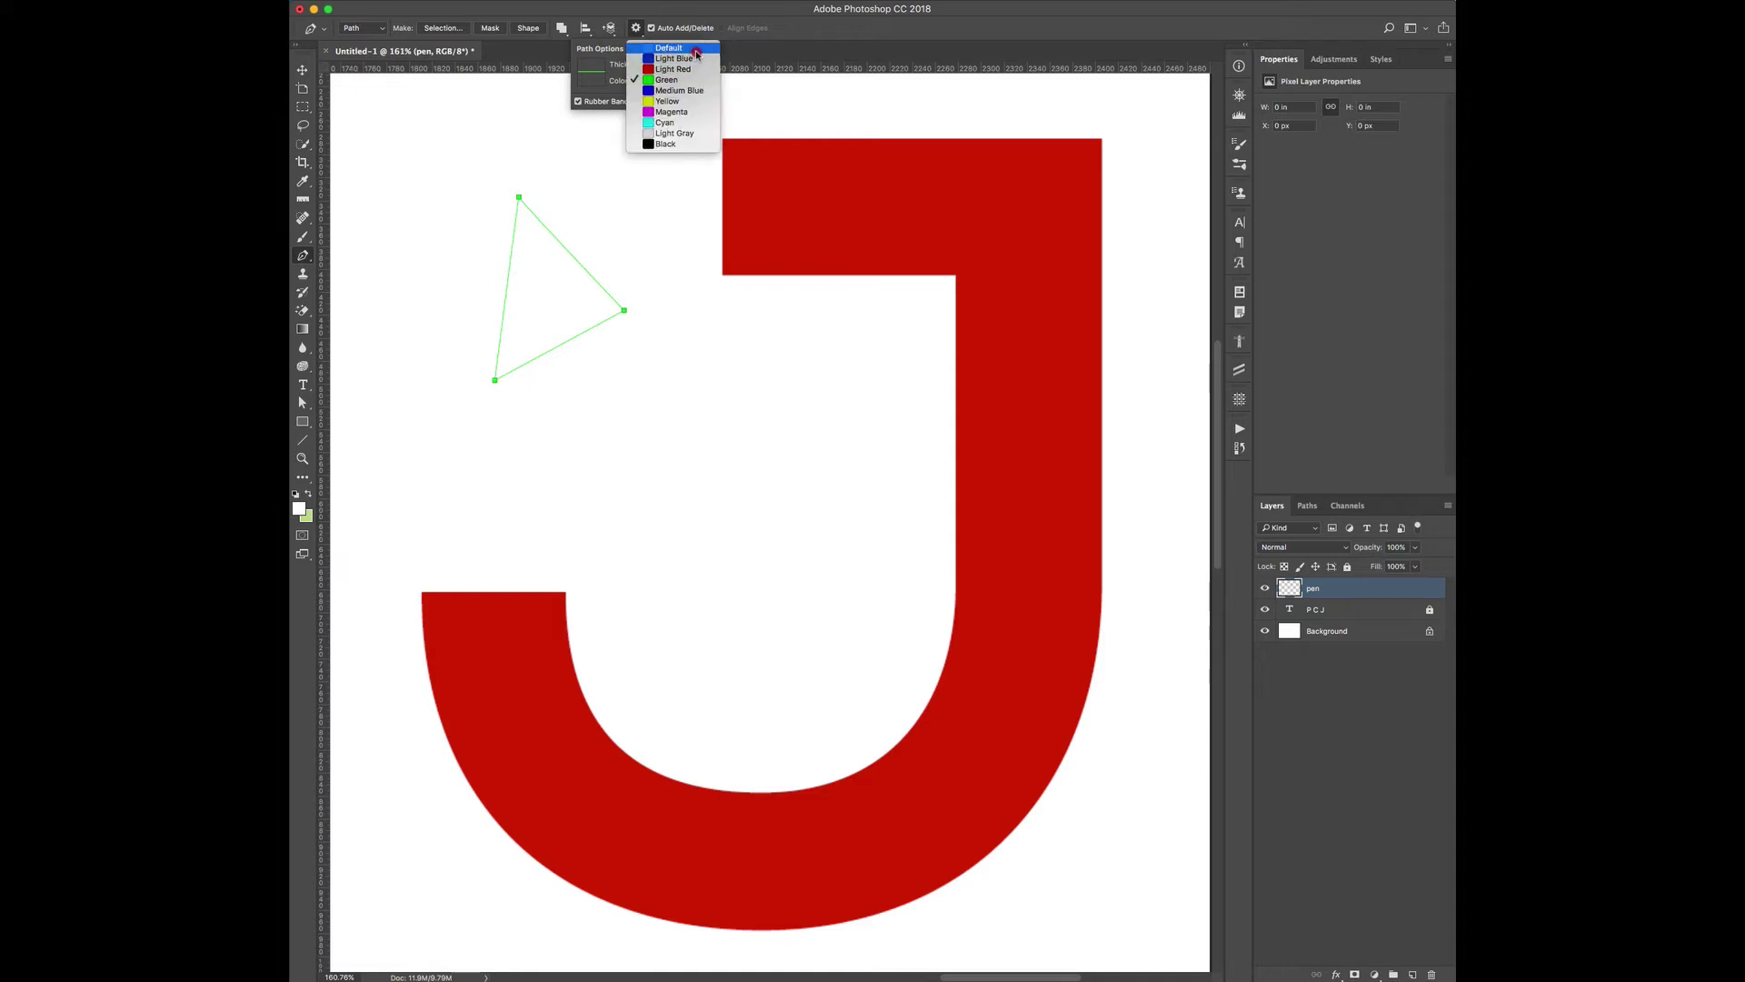
left_click(696, 52)
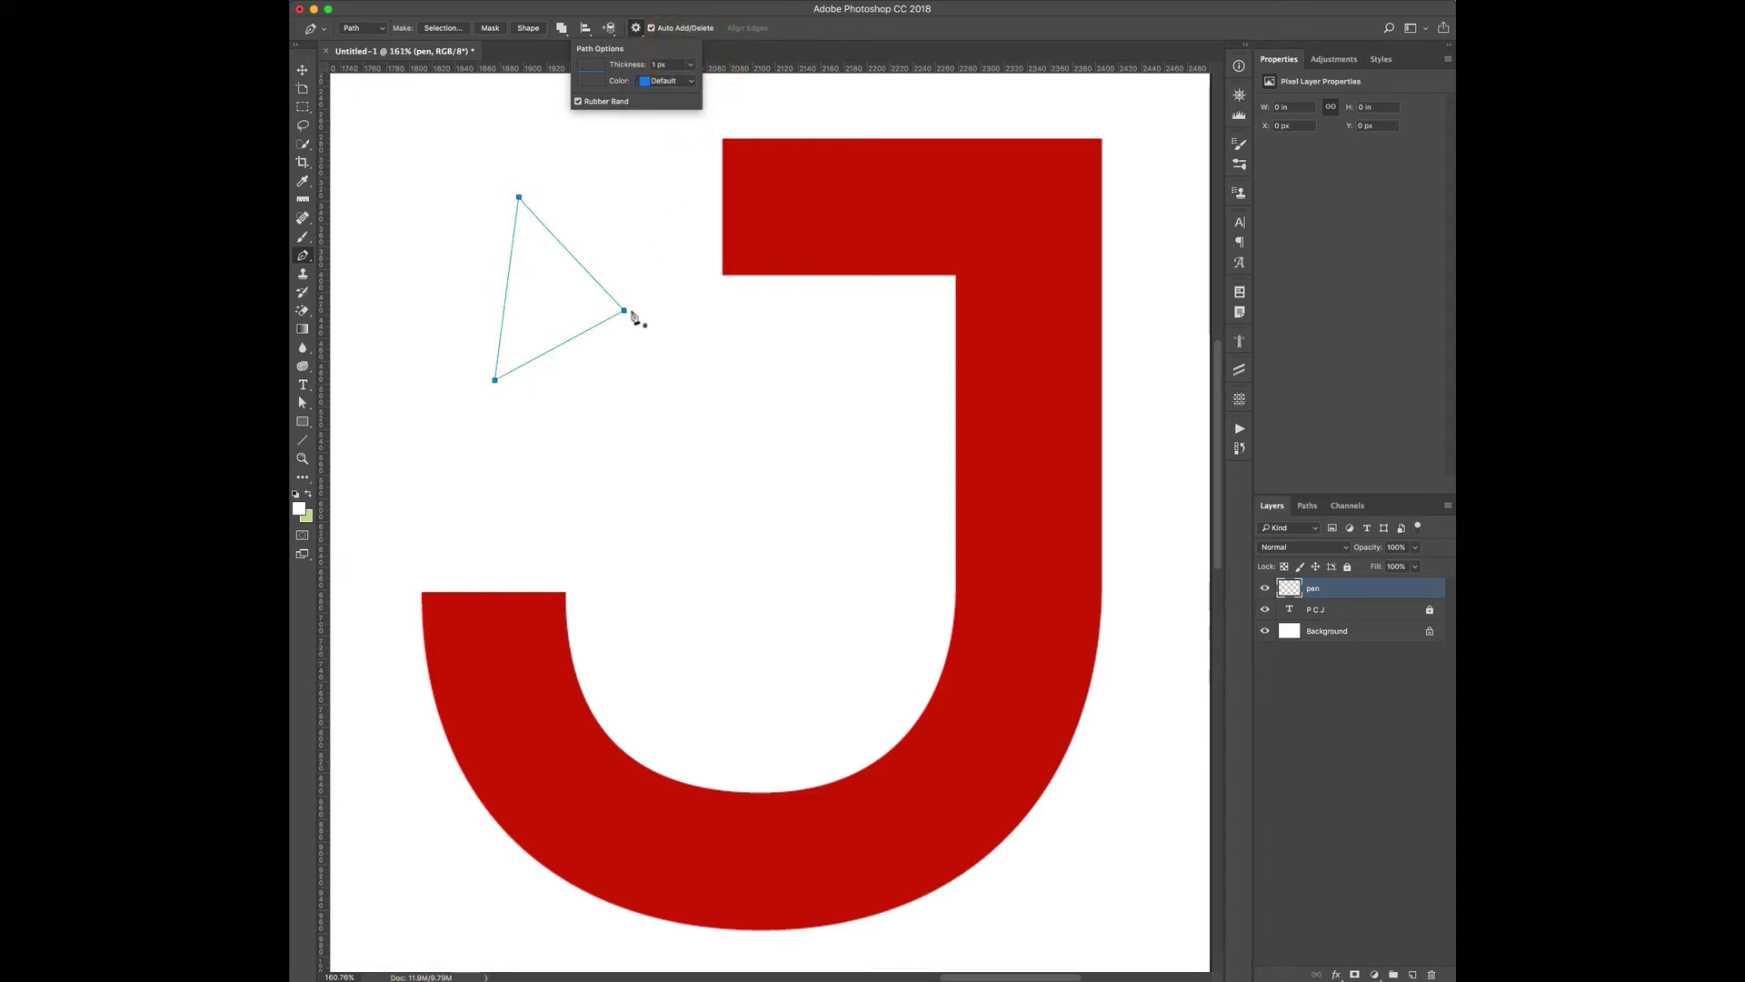
Delete the triangle's work path and return to the layer list.
key("BackSpace")
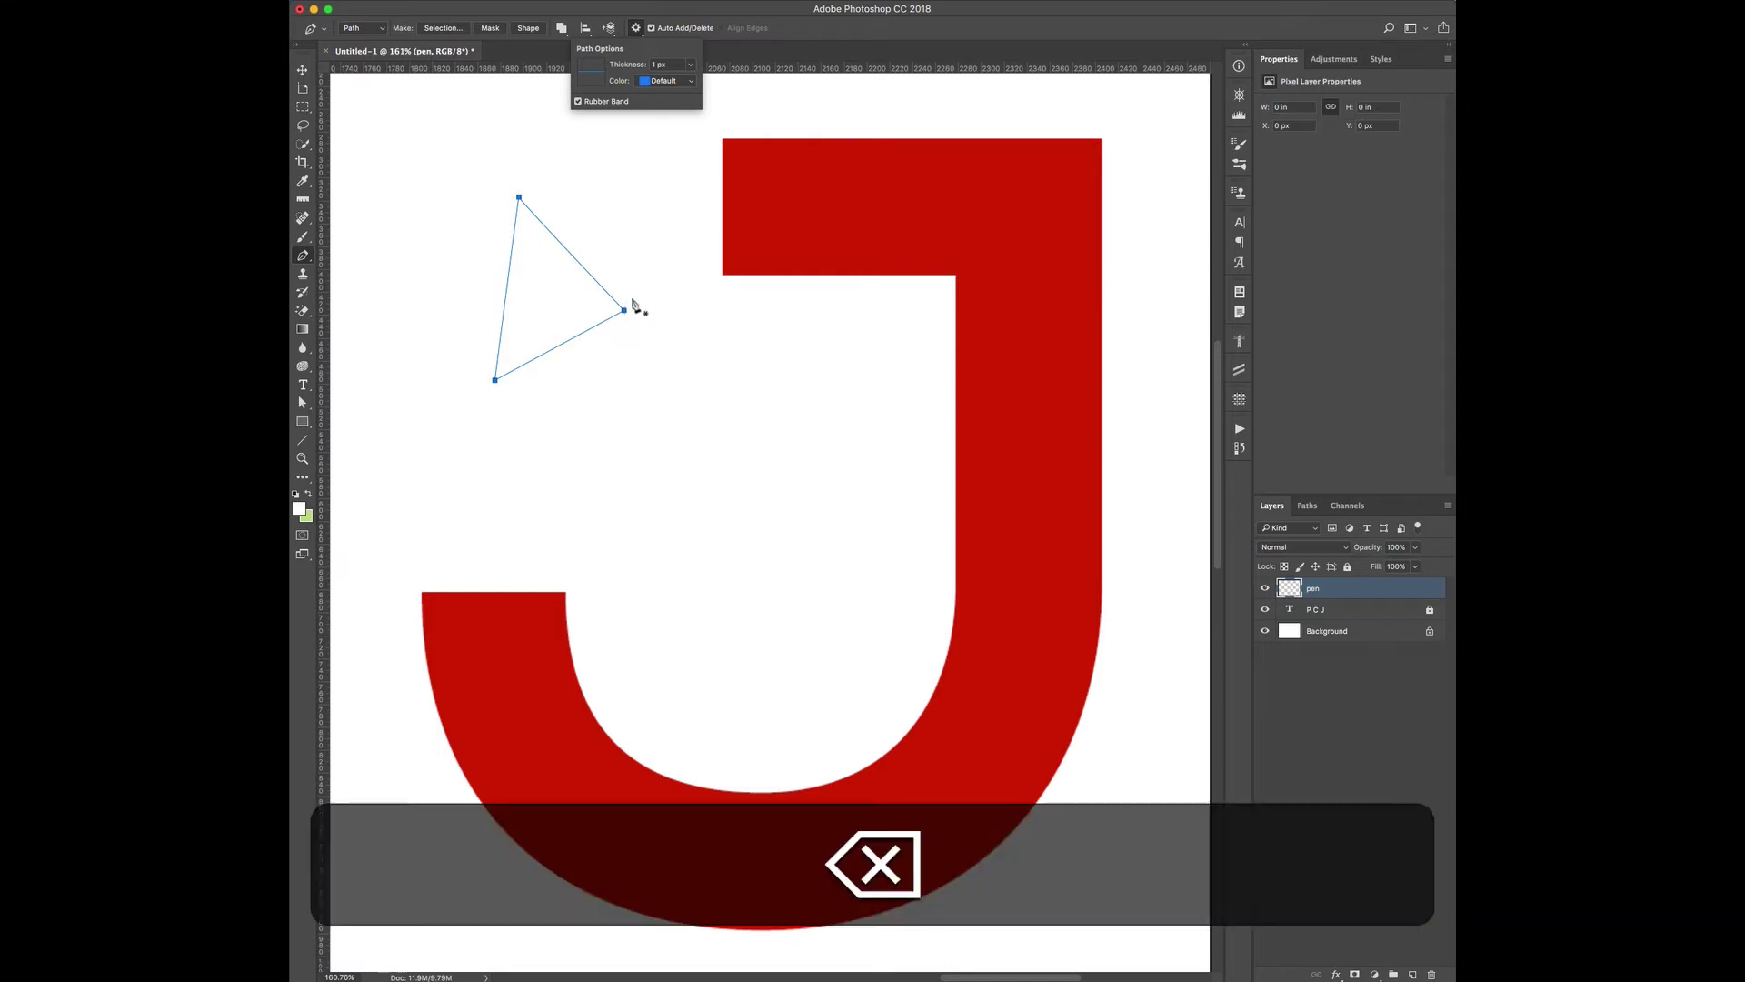
left_click(1307, 506)
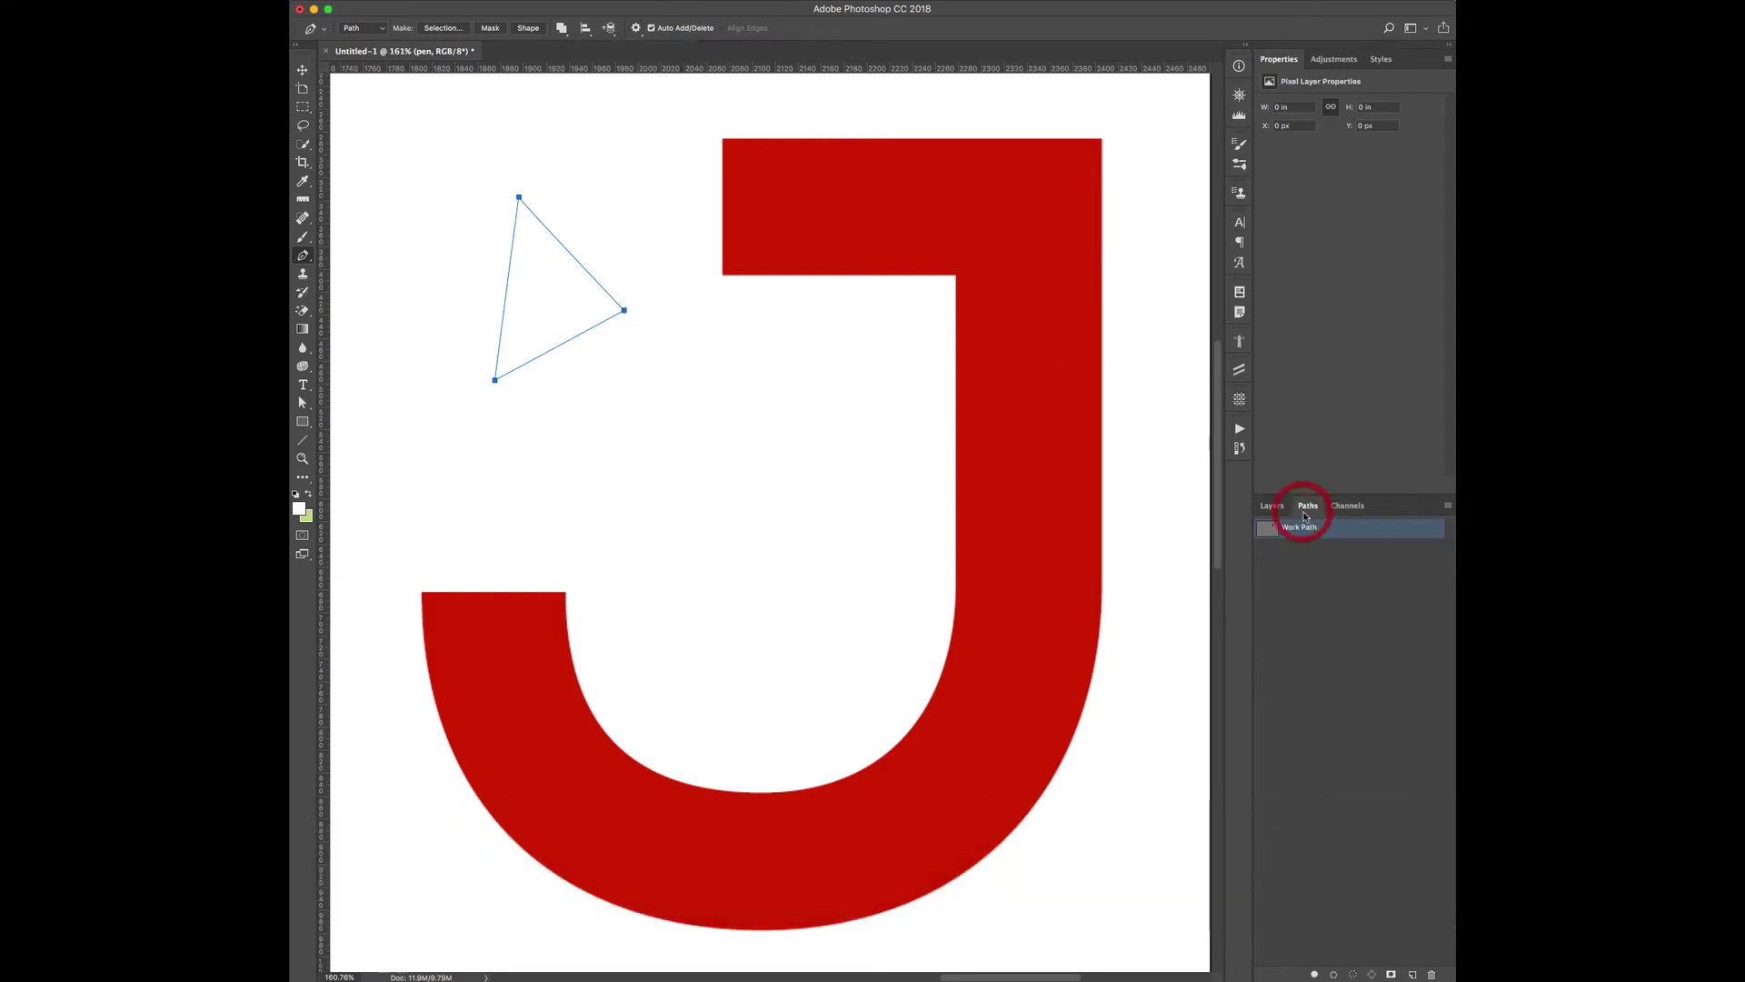
left_click(1315, 535)
key("BackSpace")
left_click(1272, 507)
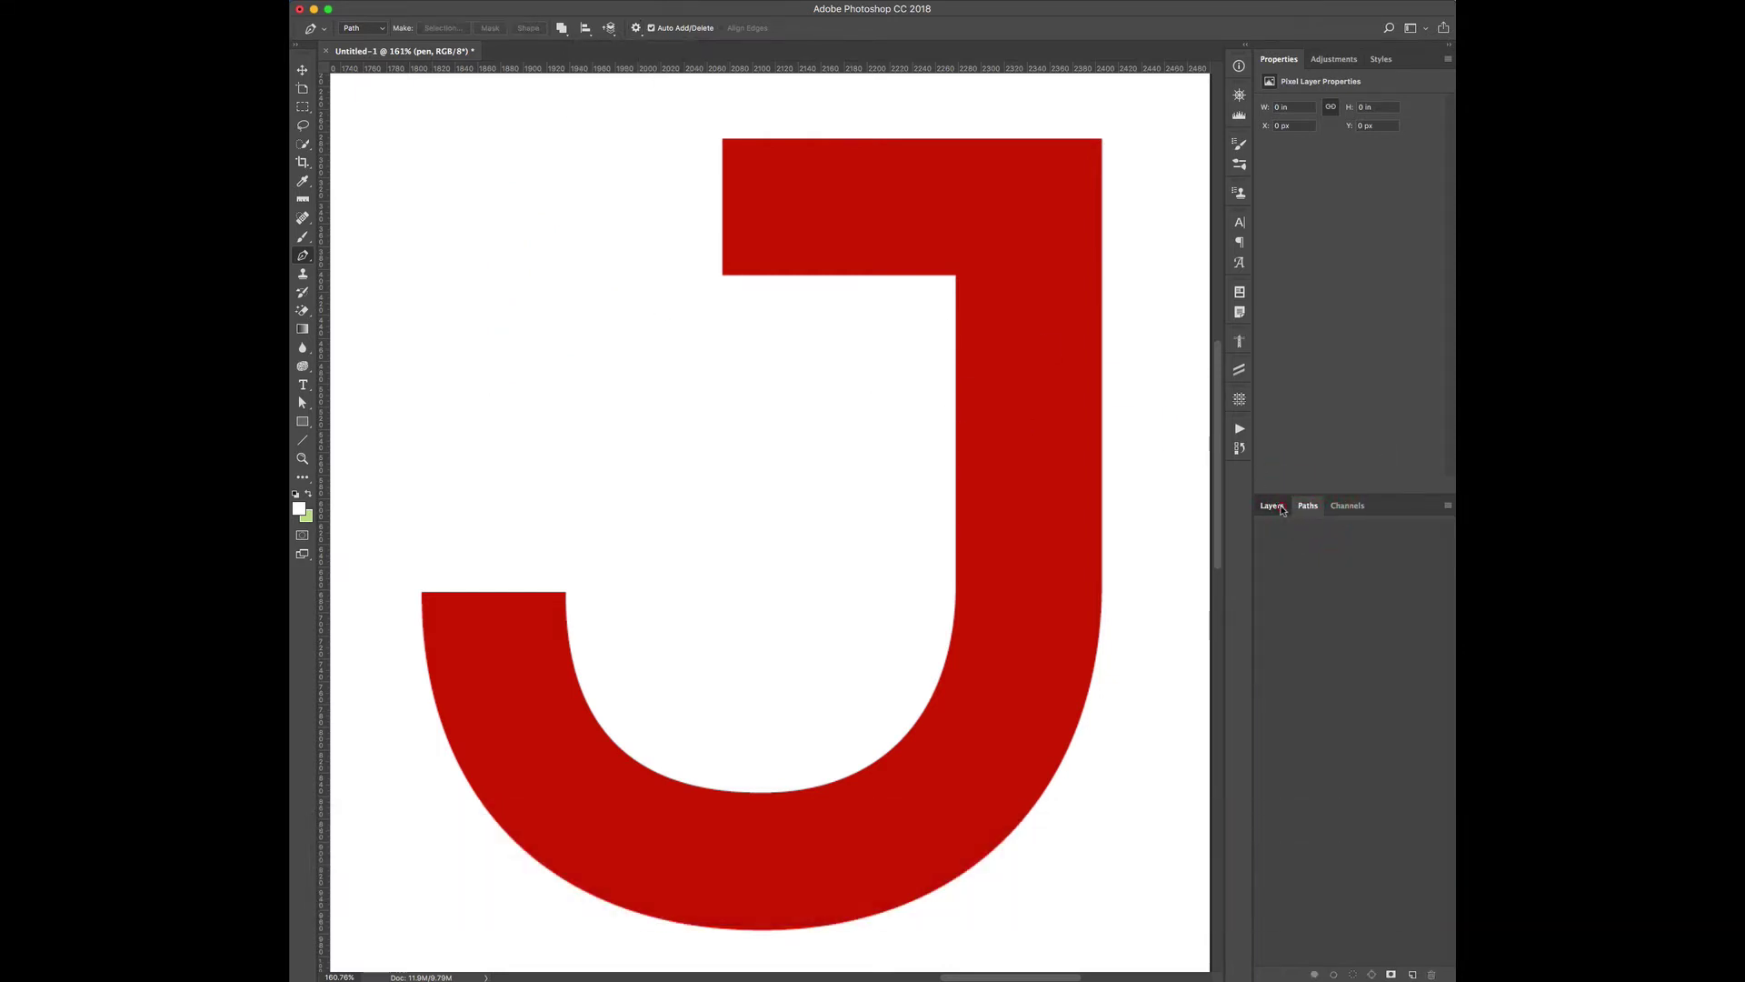
Draw another closed triangular test path in the white area beside the J with the Pen tool.
left_click(636, 29)
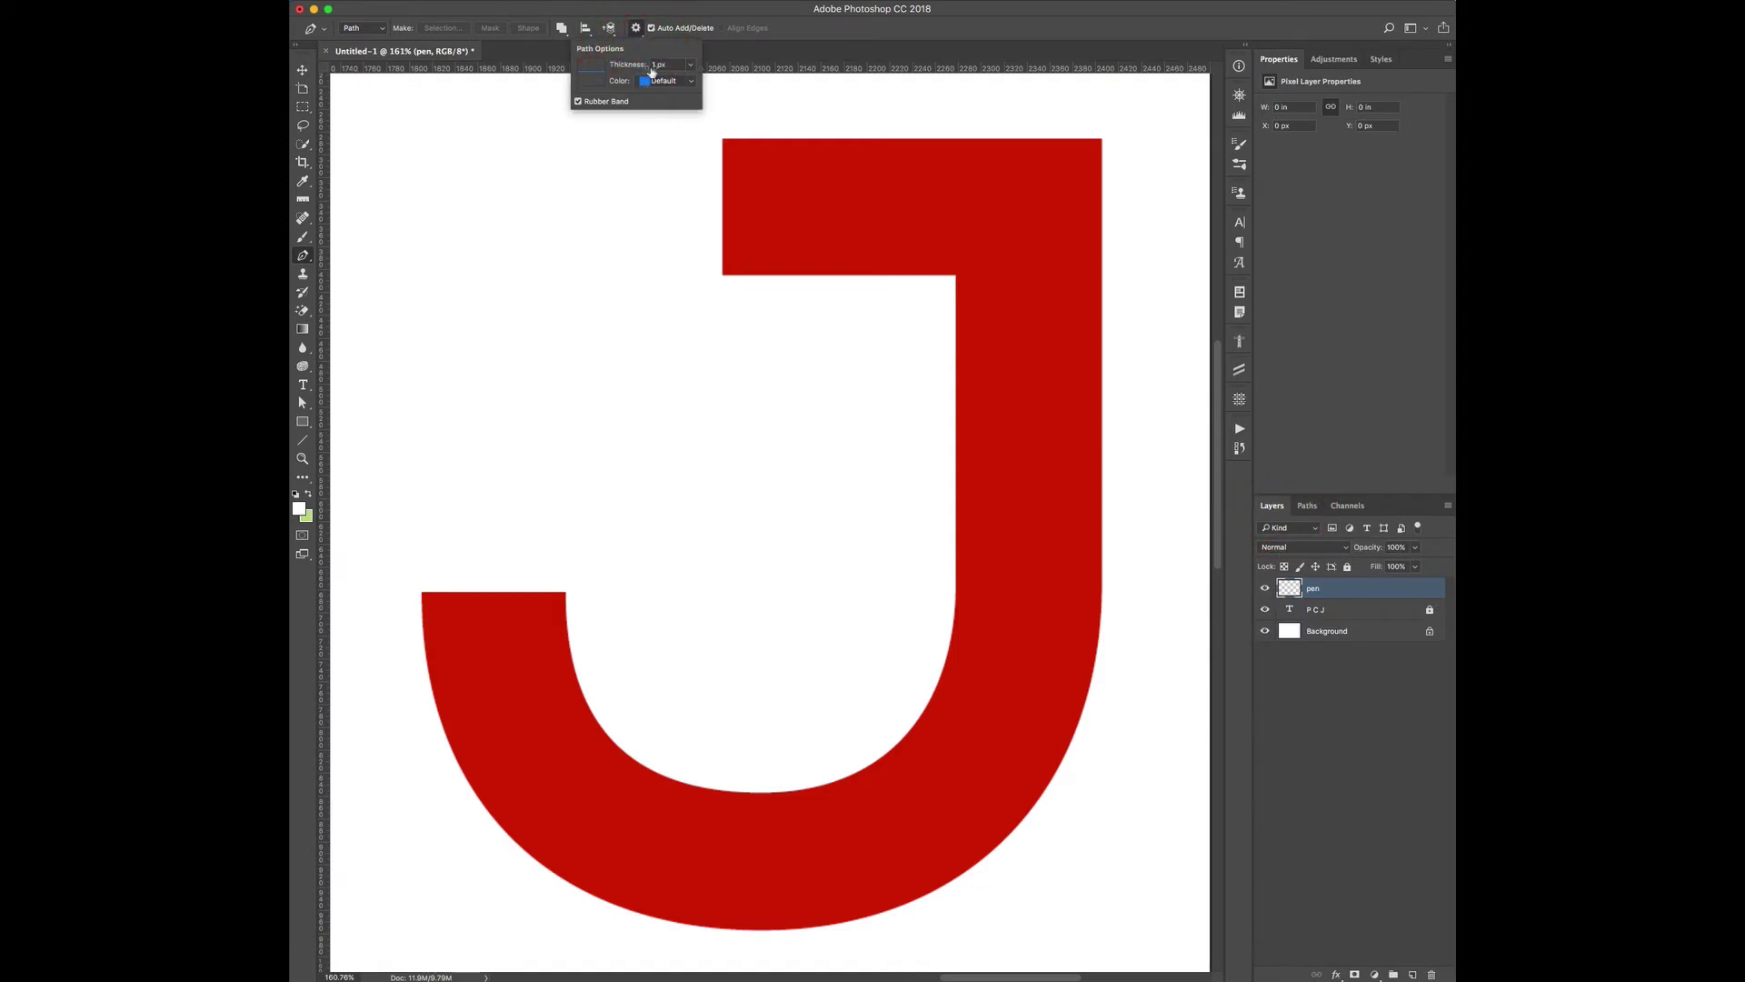
left_click(691, 65)
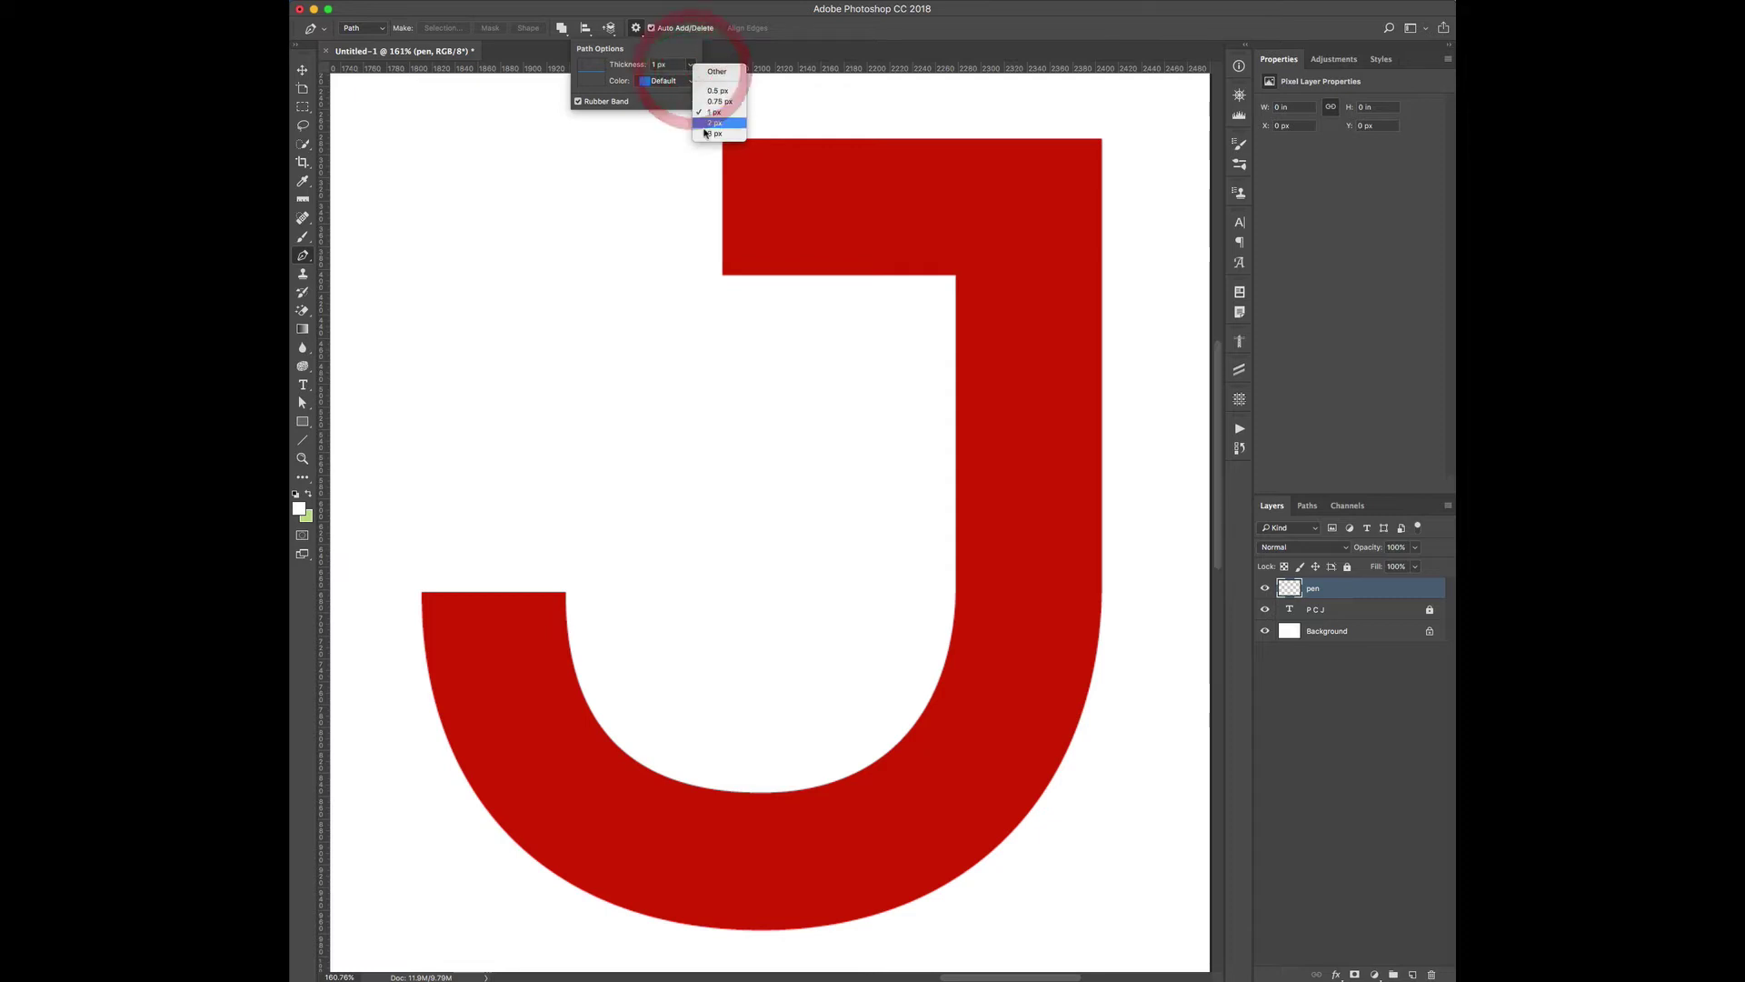
left_click(474, 204)
left_click(473, 199)
left_click(621, 227)
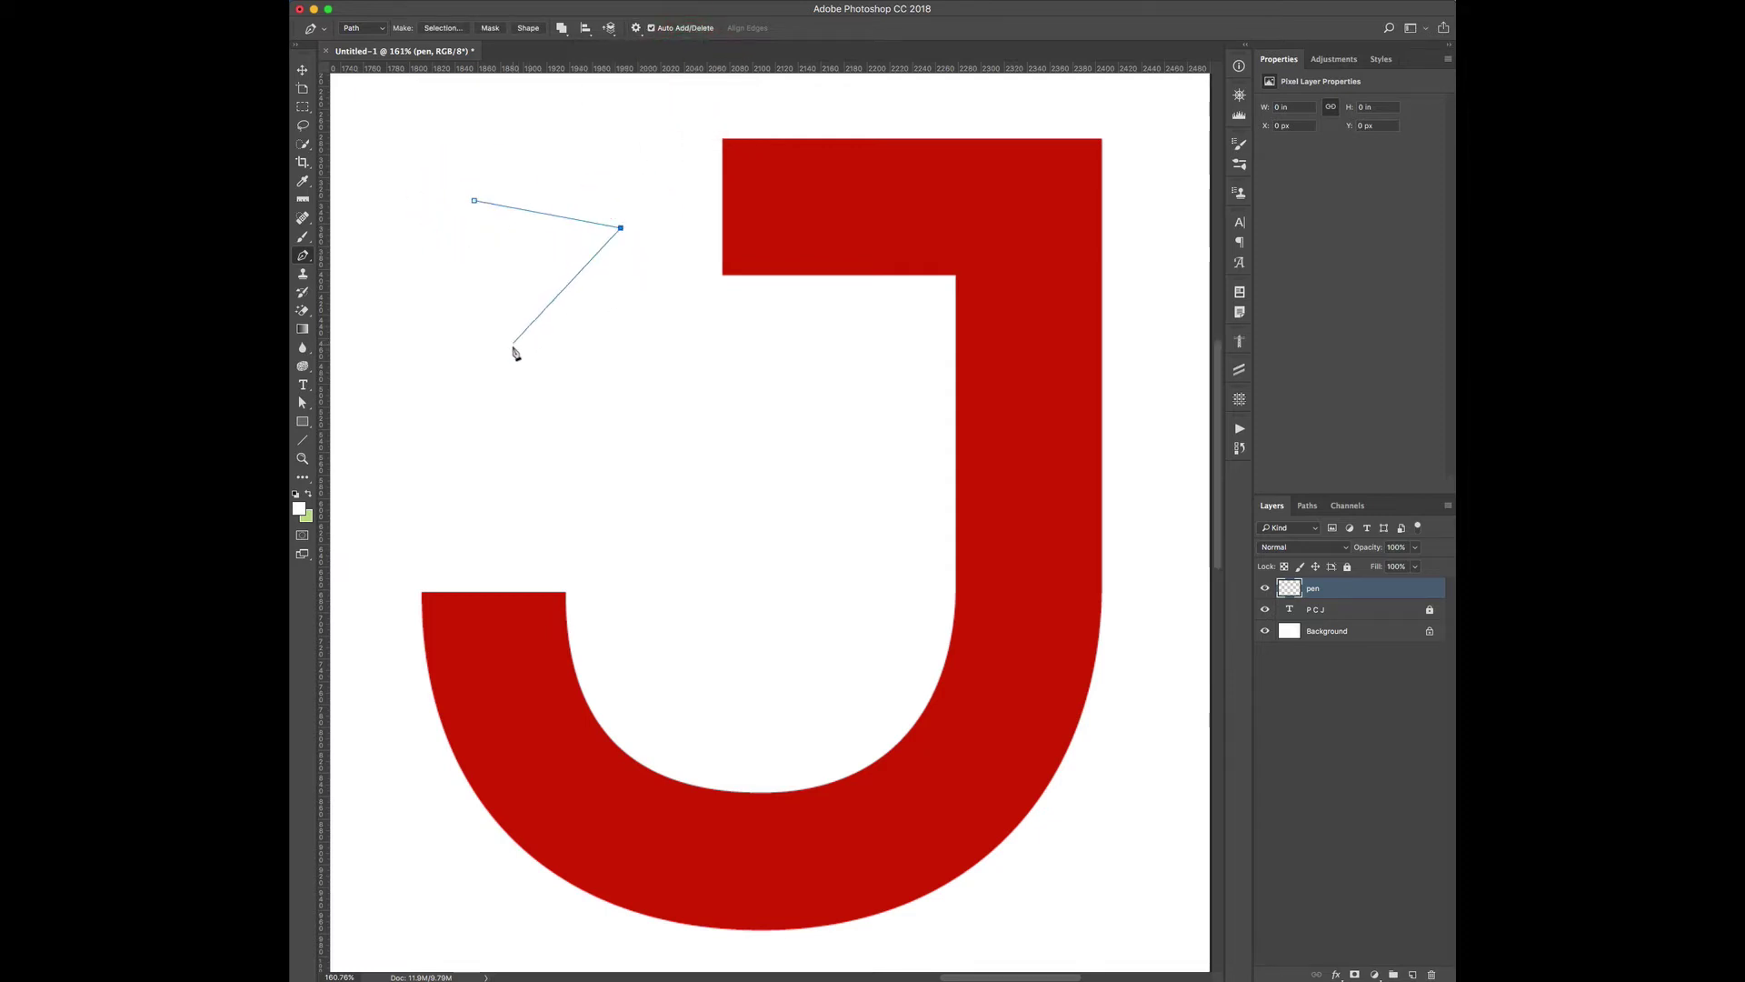
left_click(514, 345)
left_click(473, 200)
Try a path thickness of 2 px on the triangle, and settle on 3 px.
left_click(635, 28)
left_click(693, 66)
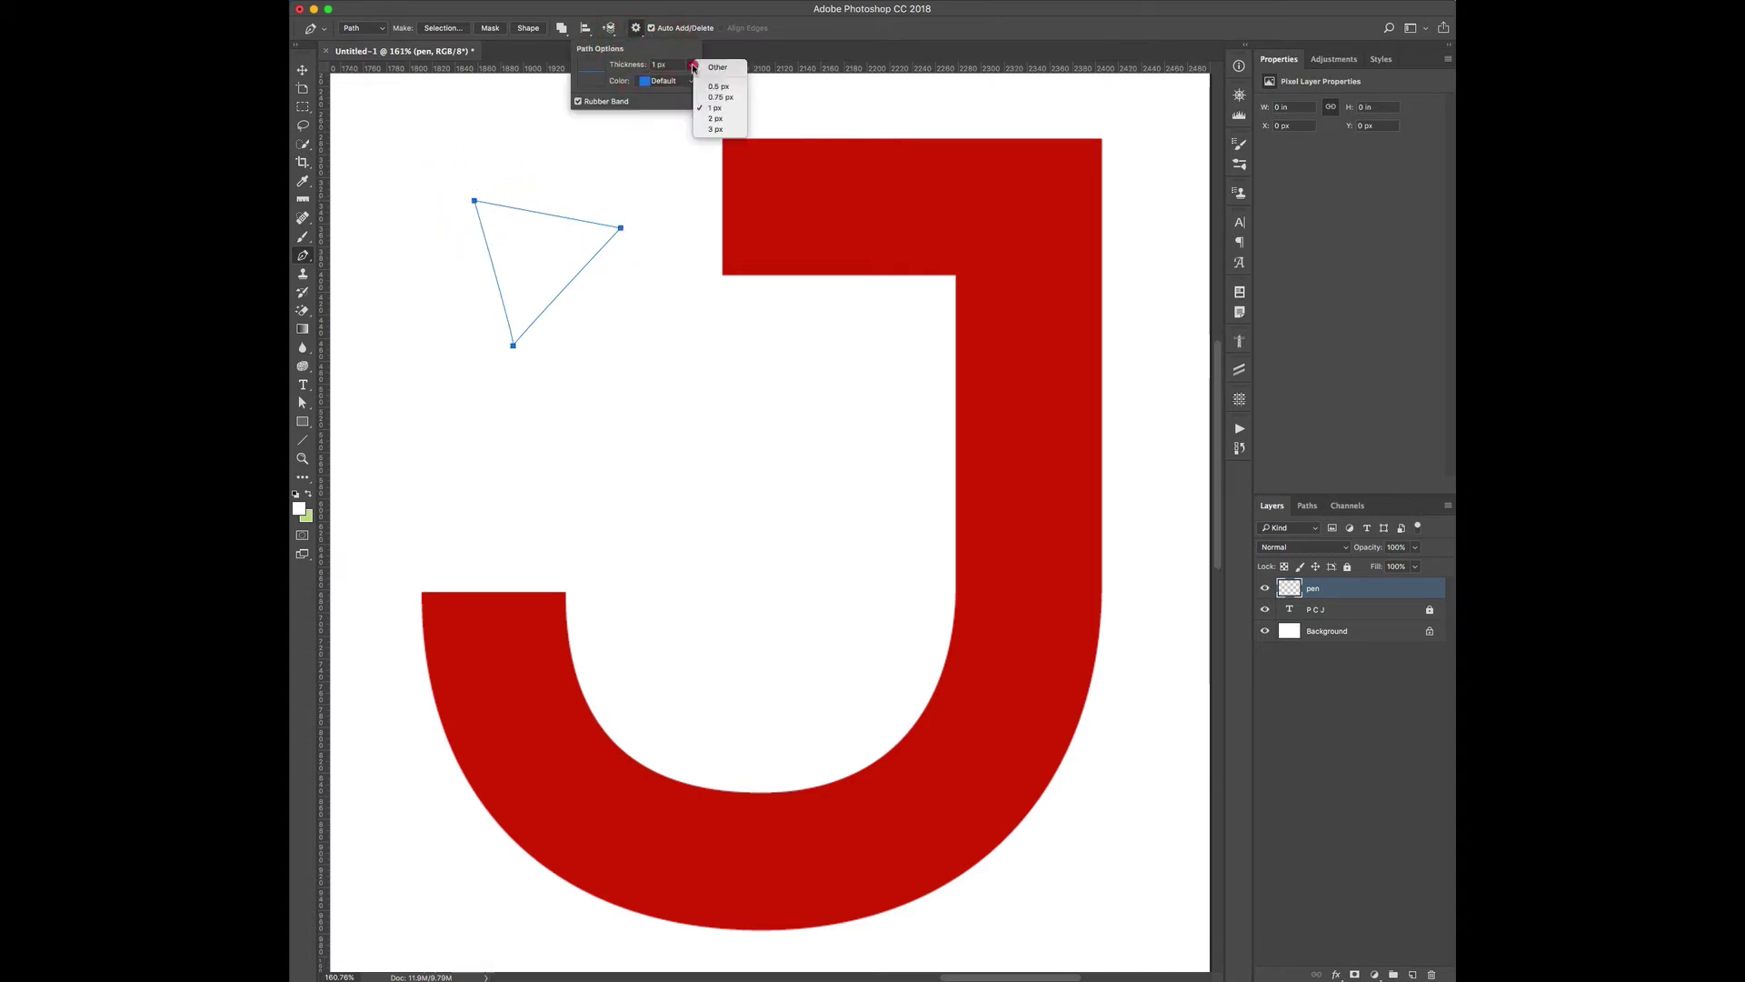
left_click(715, 118)
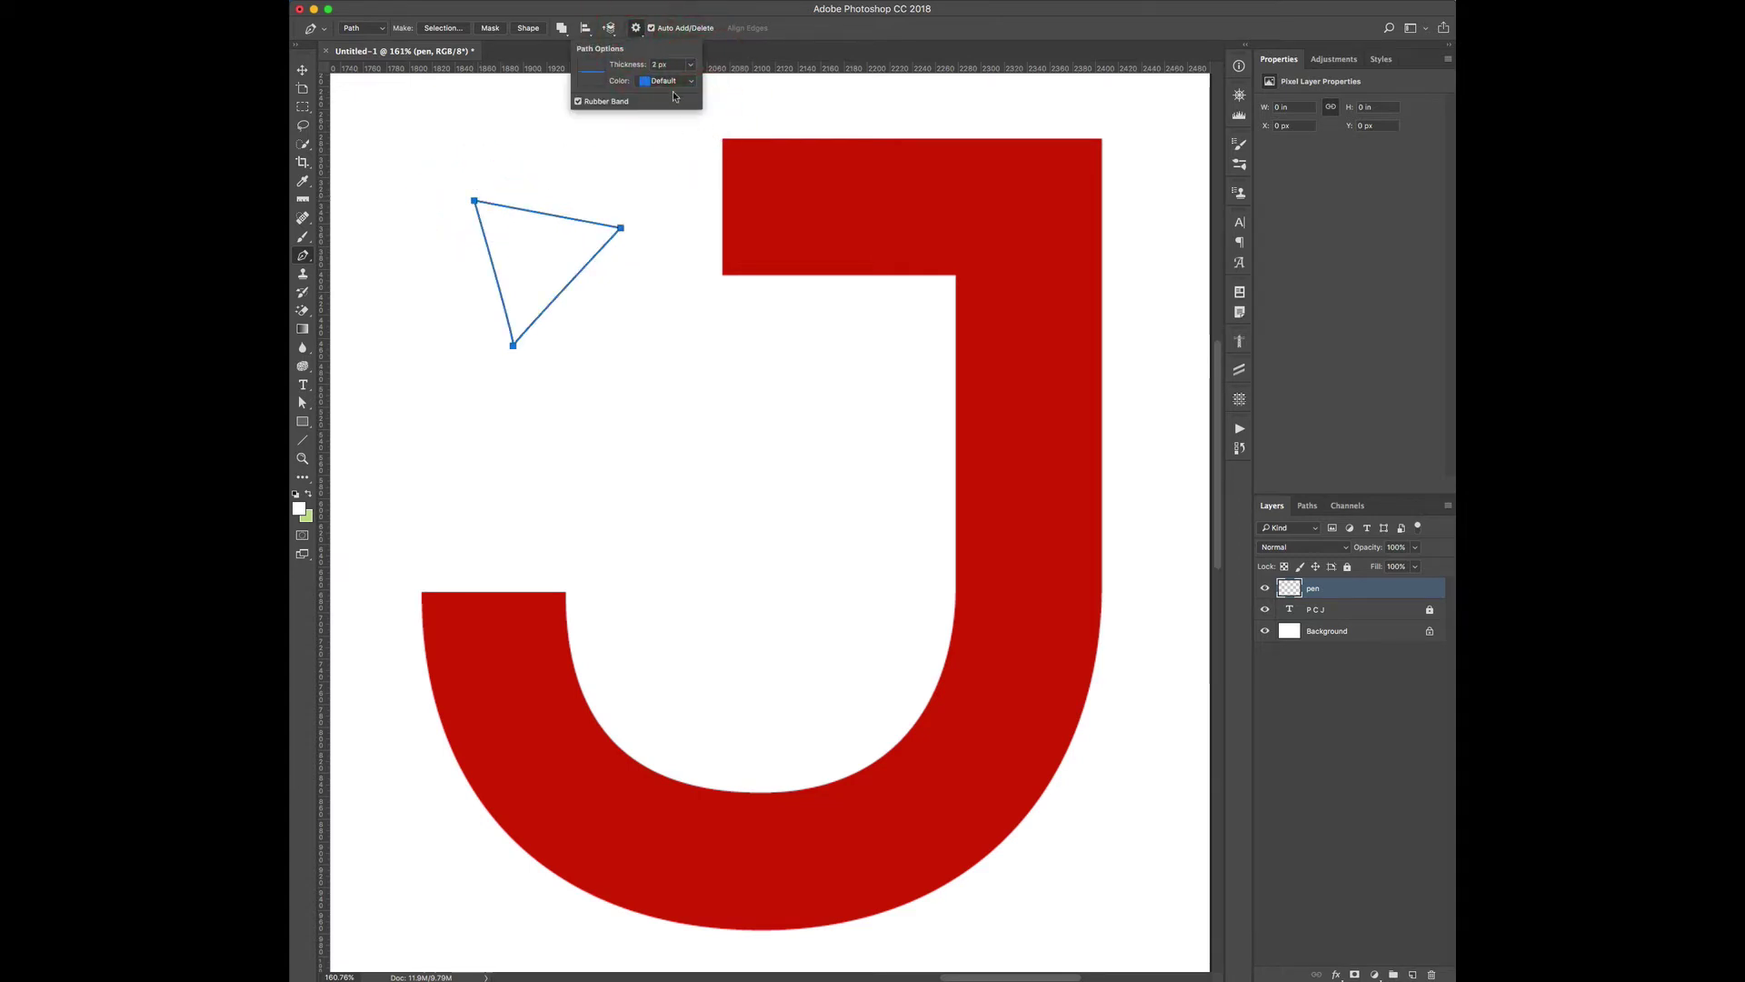
left_click(692, 65)
left_click(705, 134)
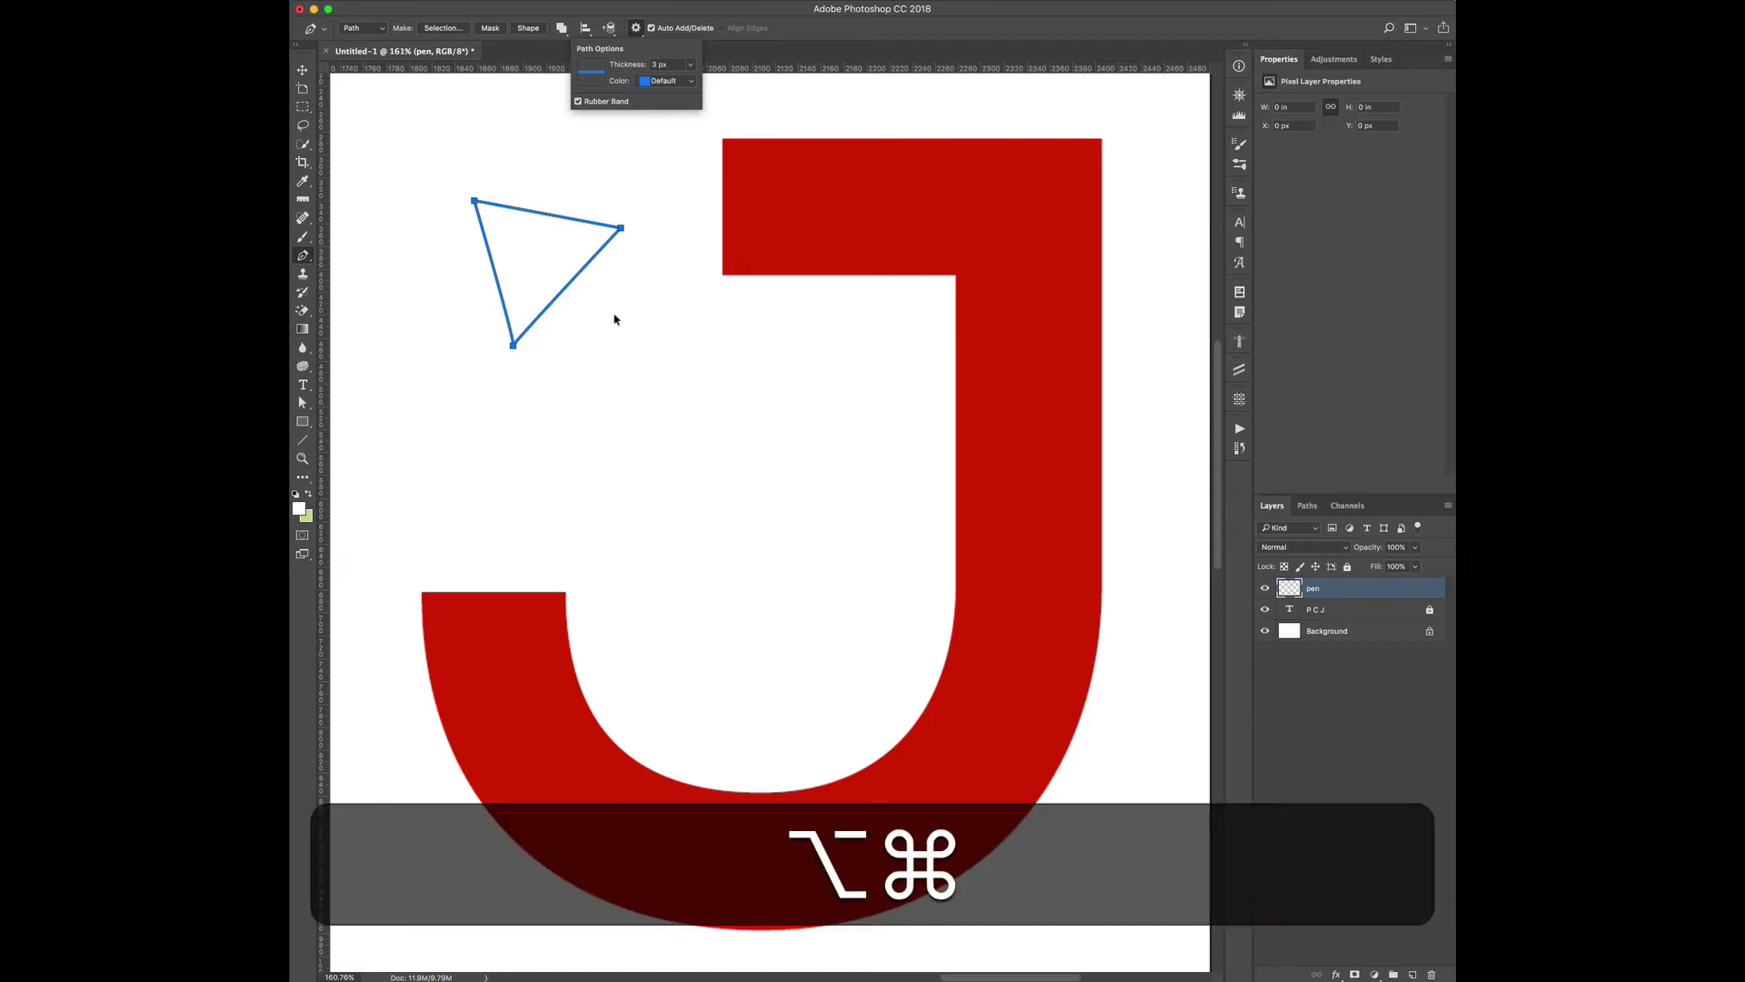
Delete the second triangle's work path and return to the layer list.
key("alt+super+z")
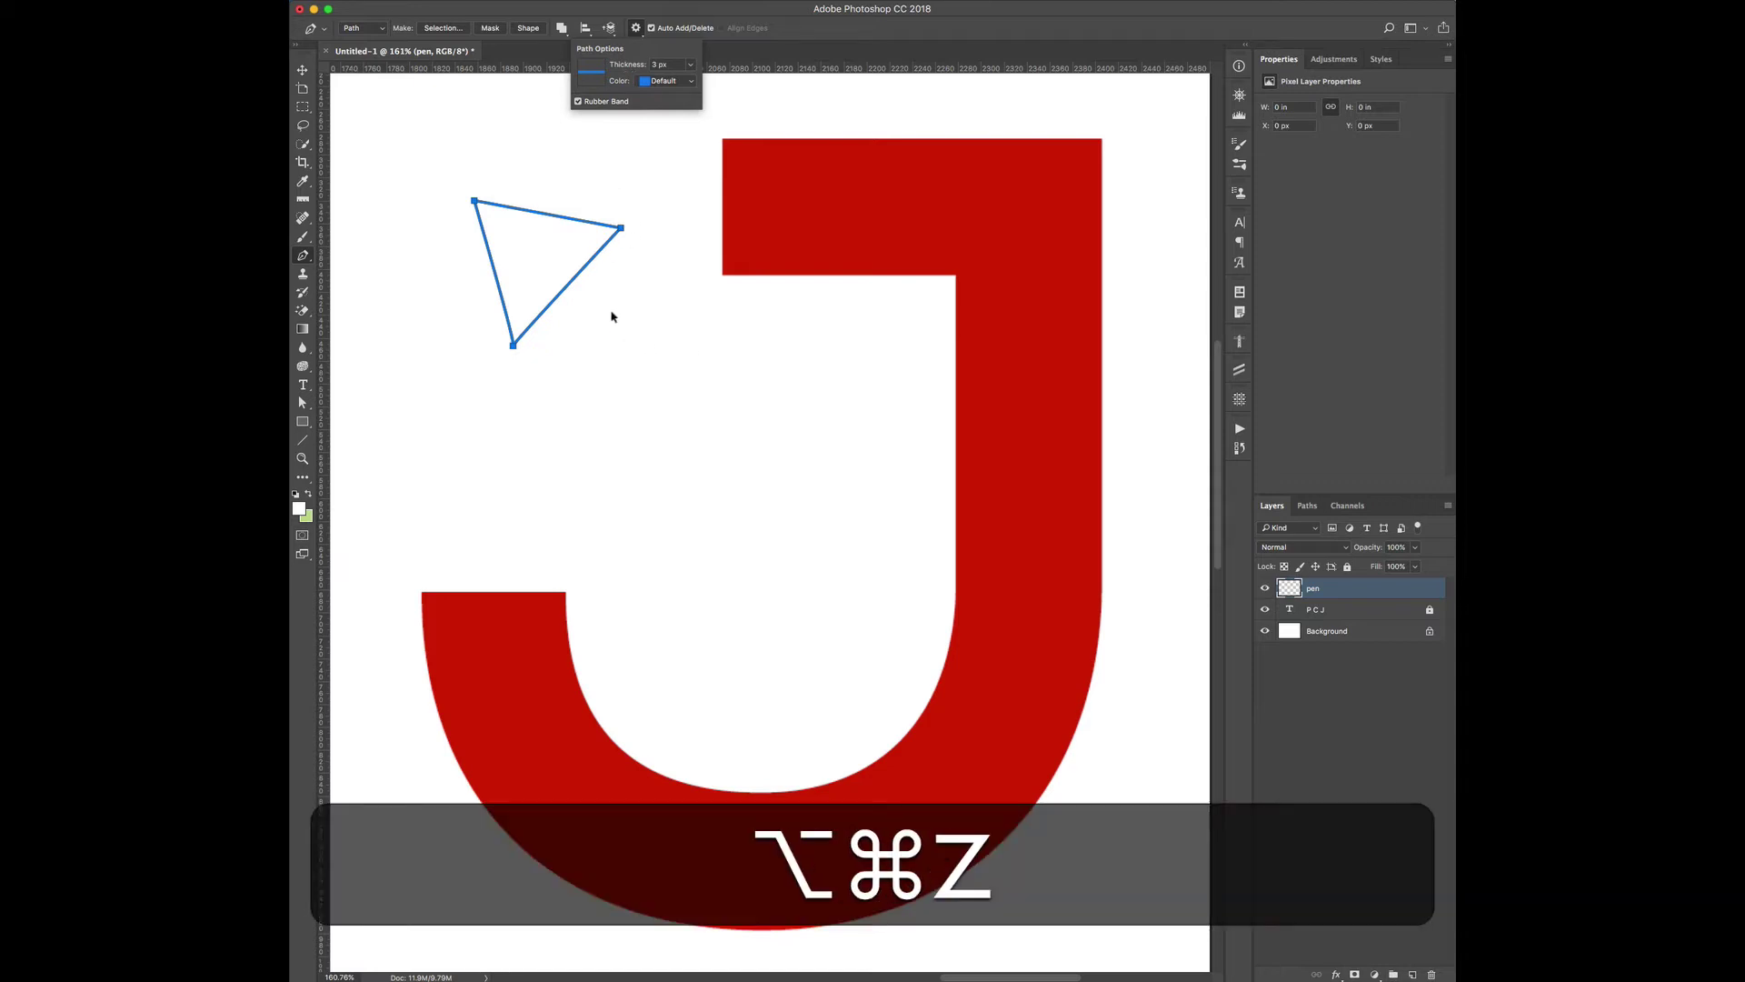
left_click(1307, 506)
left_click(1299, 531)
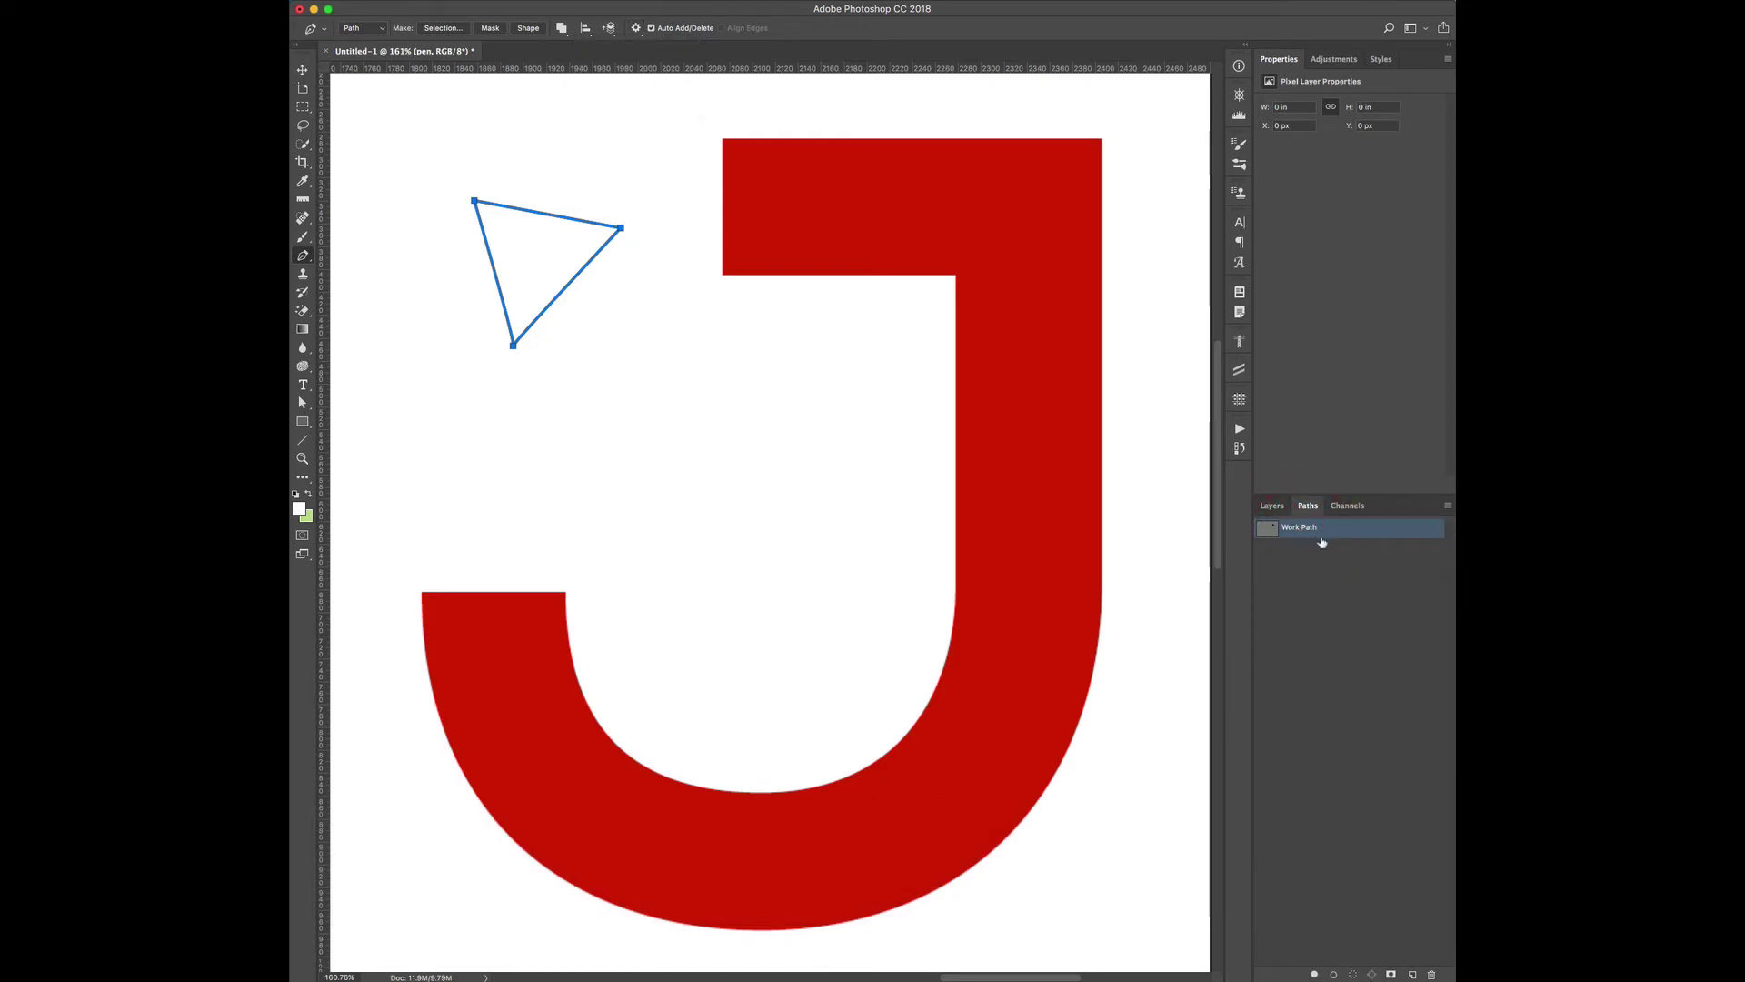
key("BackSpace")
left_click(1276, 506)
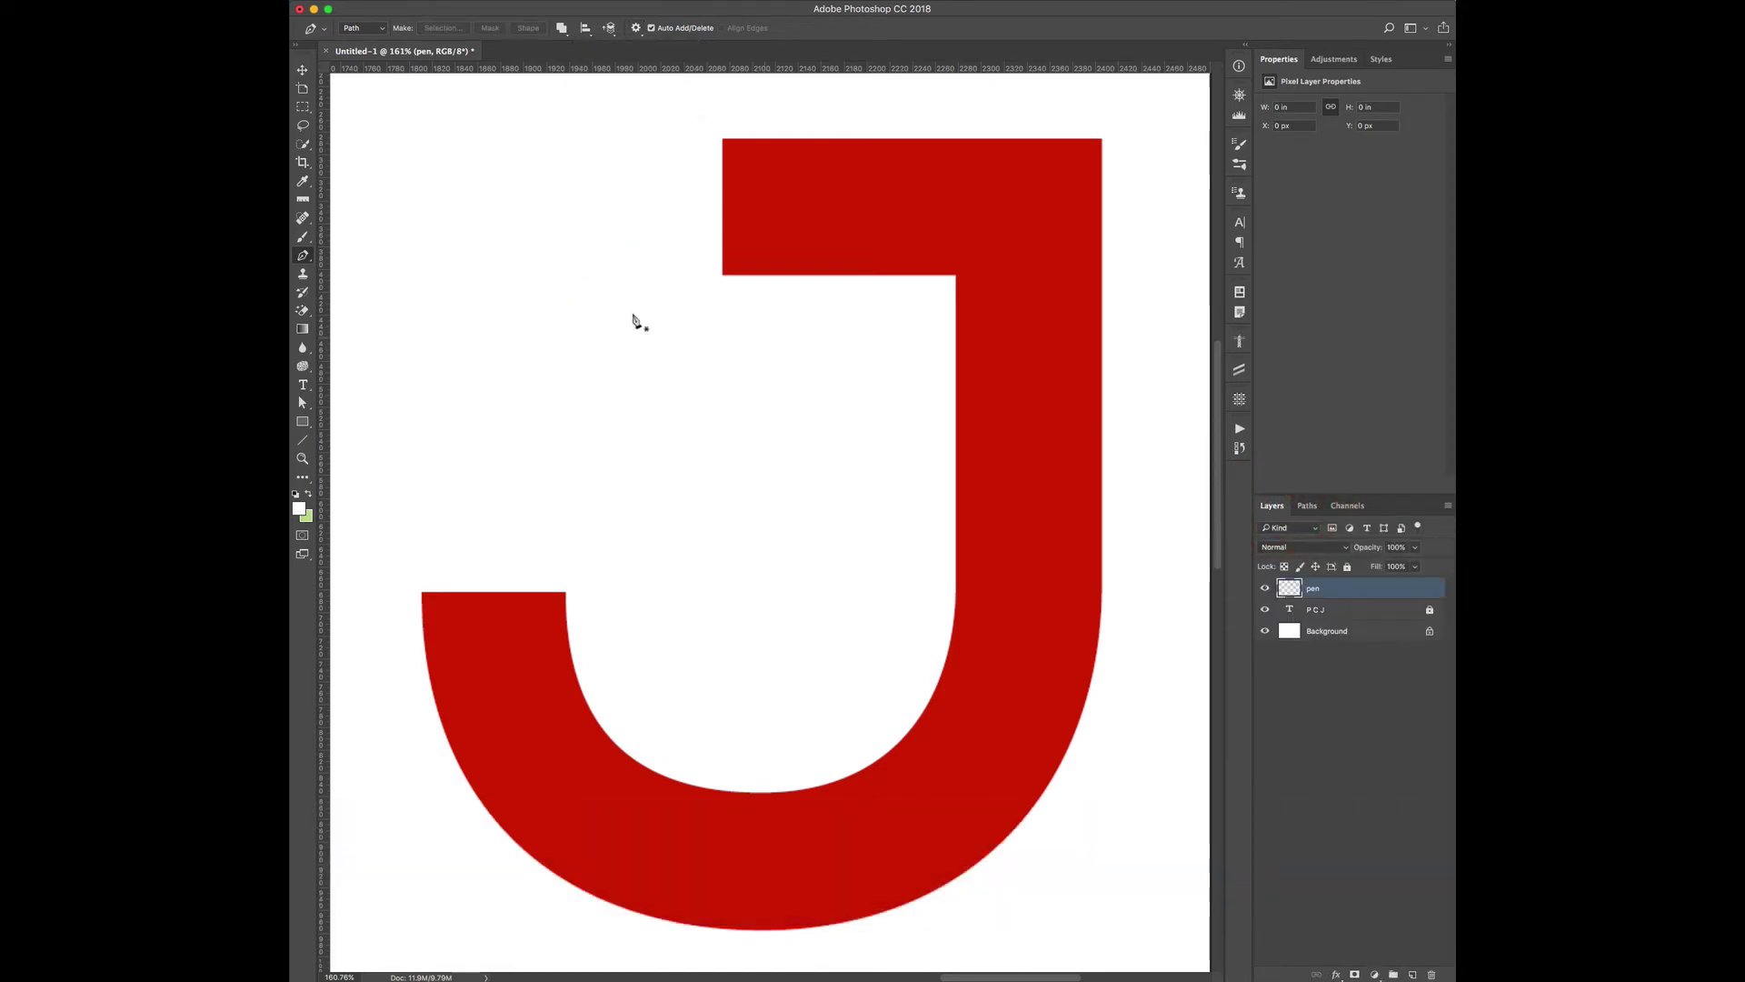
Trace the J's top edge and straight outer right side with the Pen tool, ending where the curve begins.
left_click(723, 140)
key("shift")
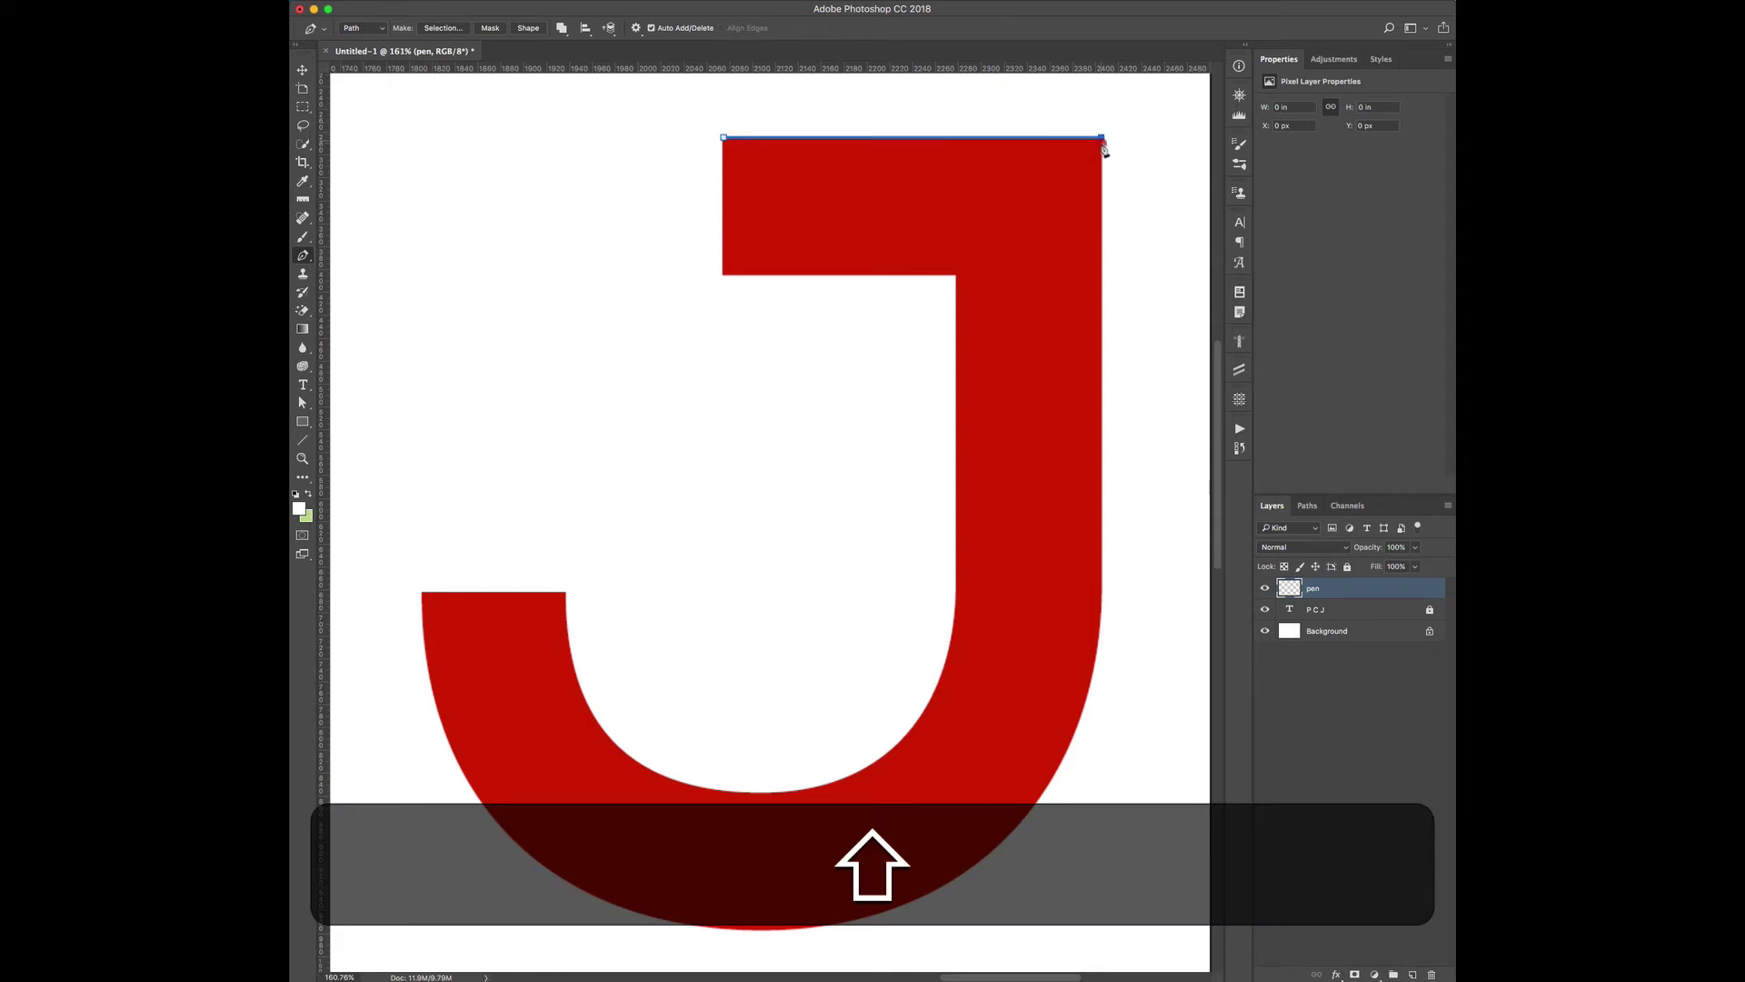
left_click(1102, 139, "shift")
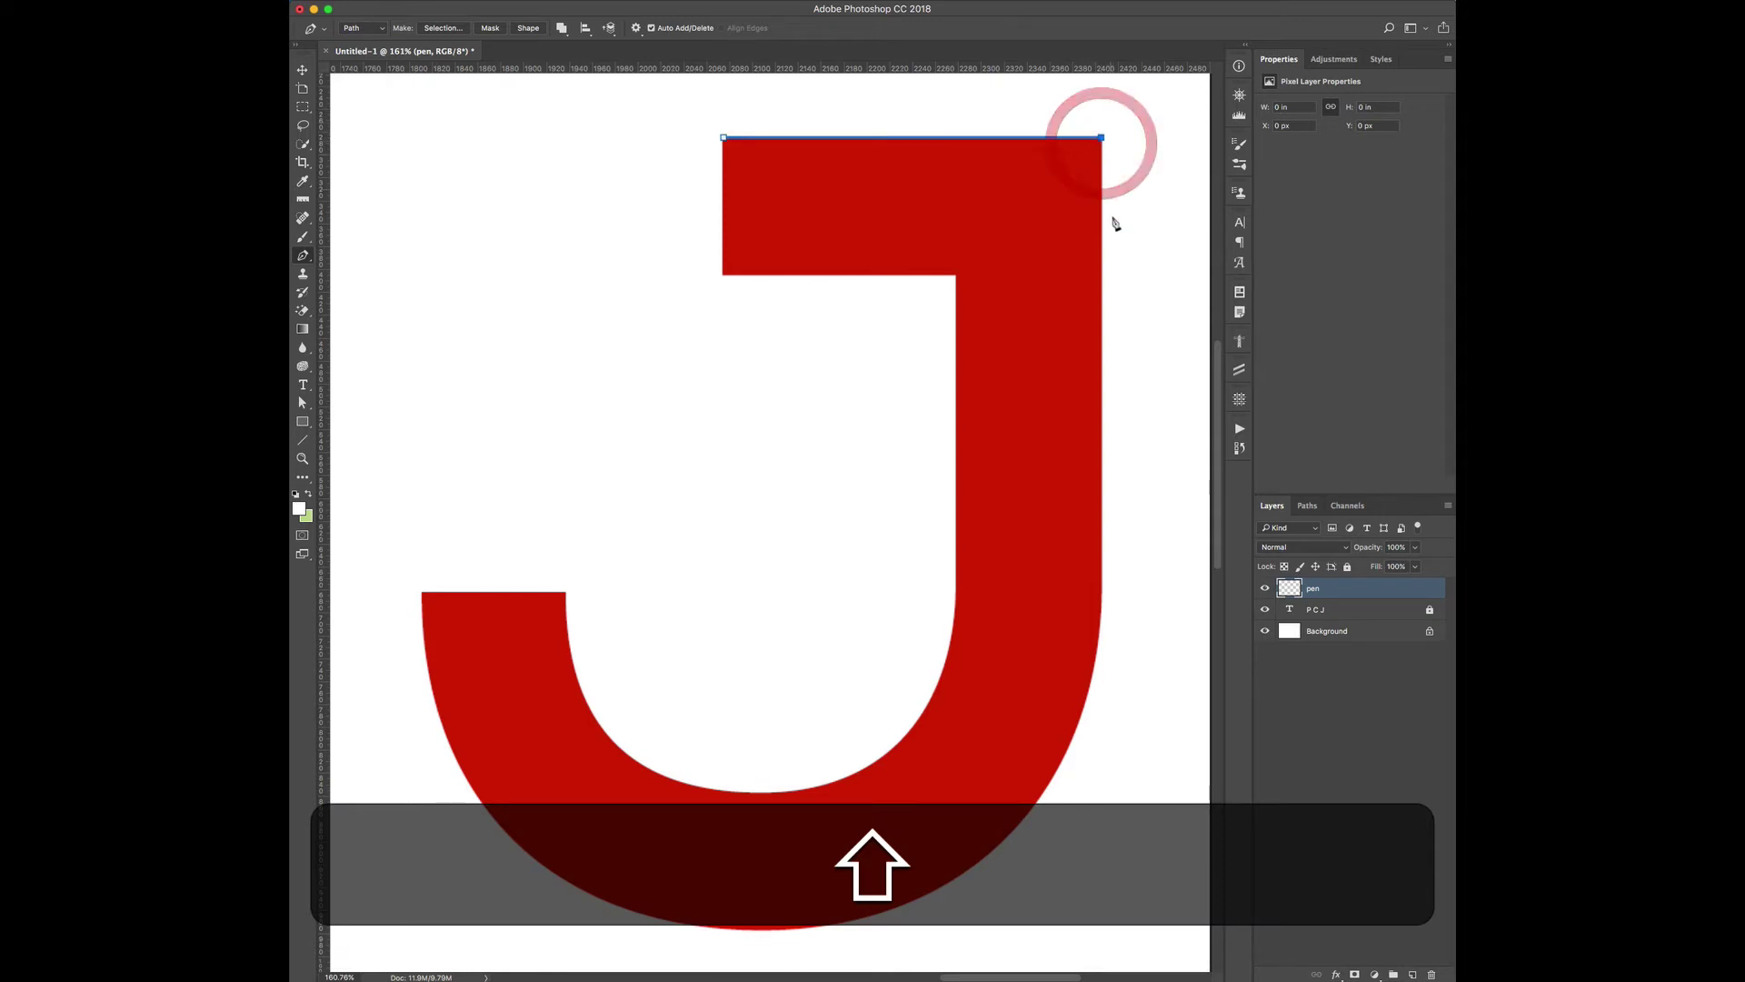
left_click(1100, 595)
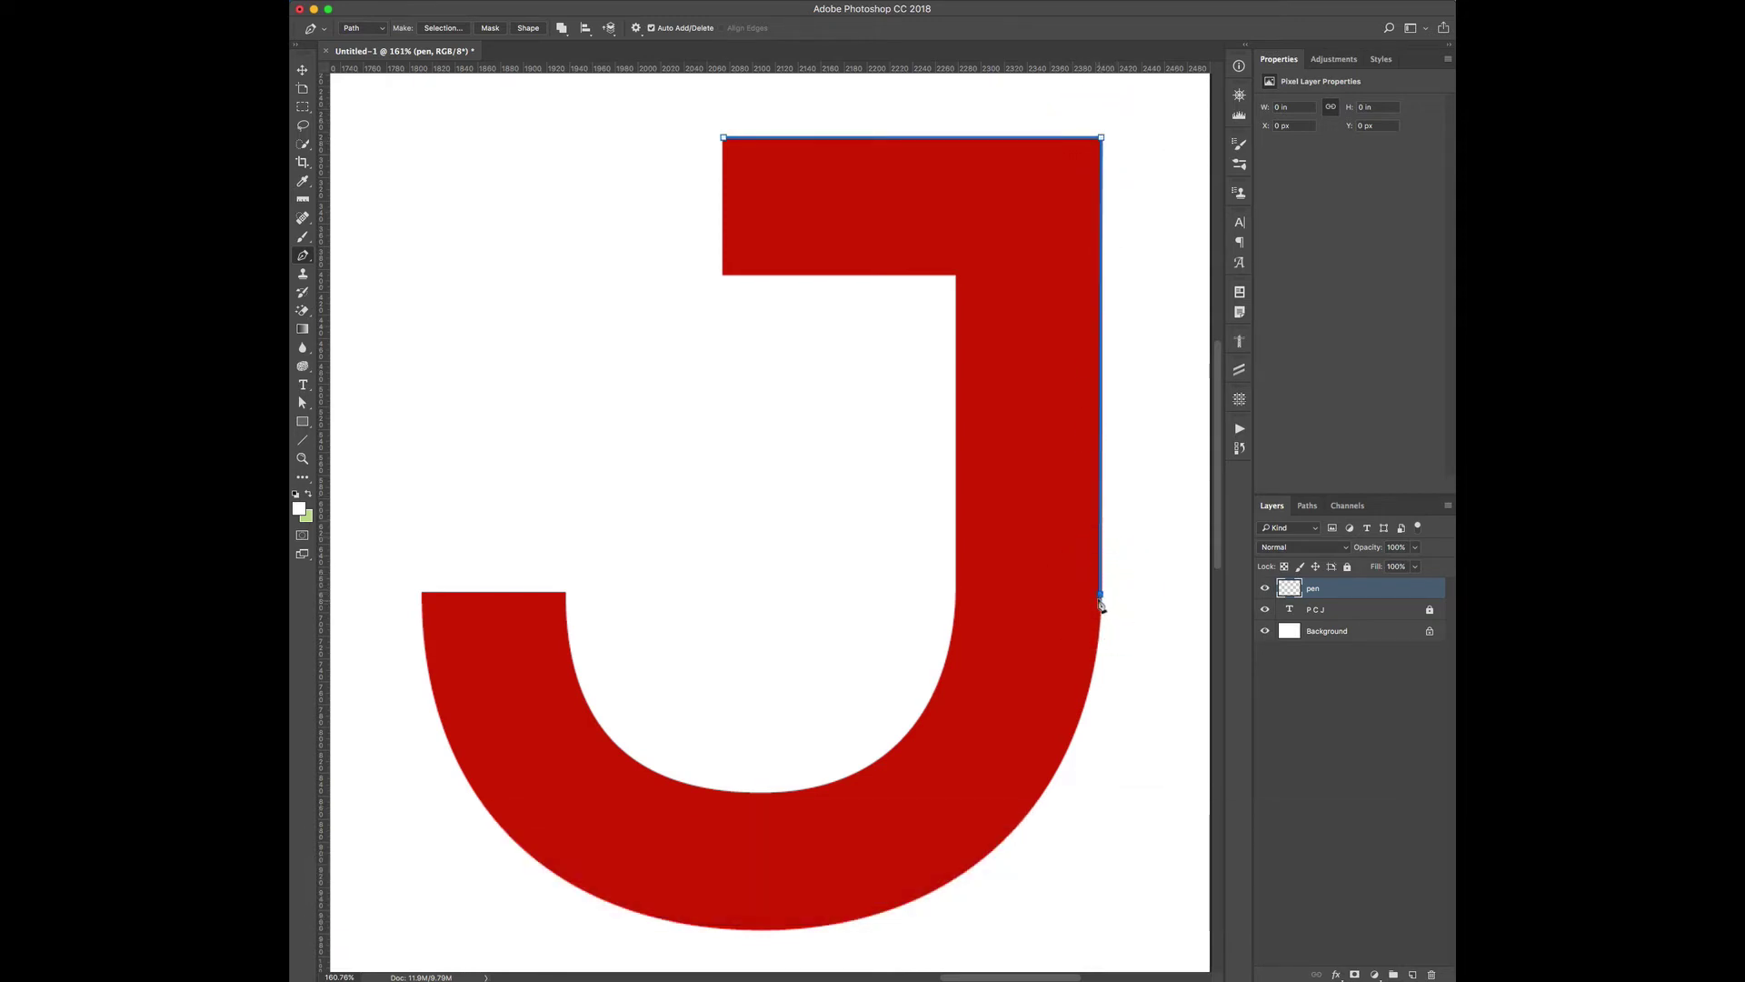
key("super+z")
key("super+shift+z")
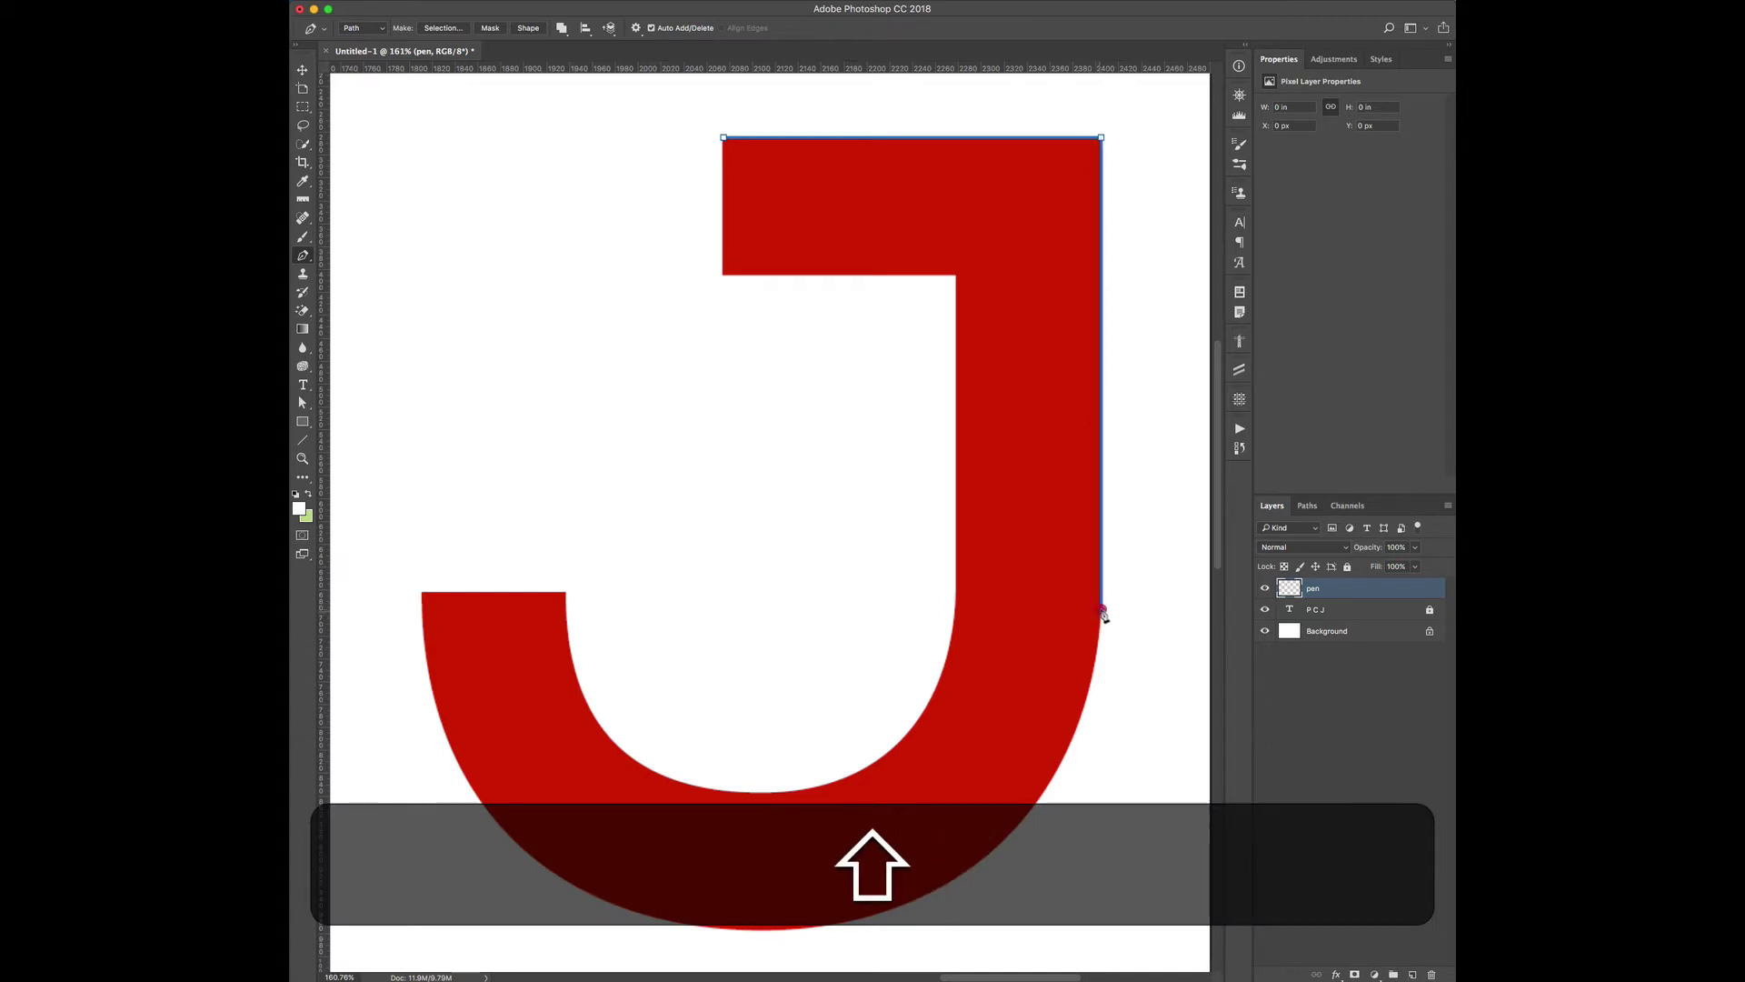
left_click(1101, 610, "shift")
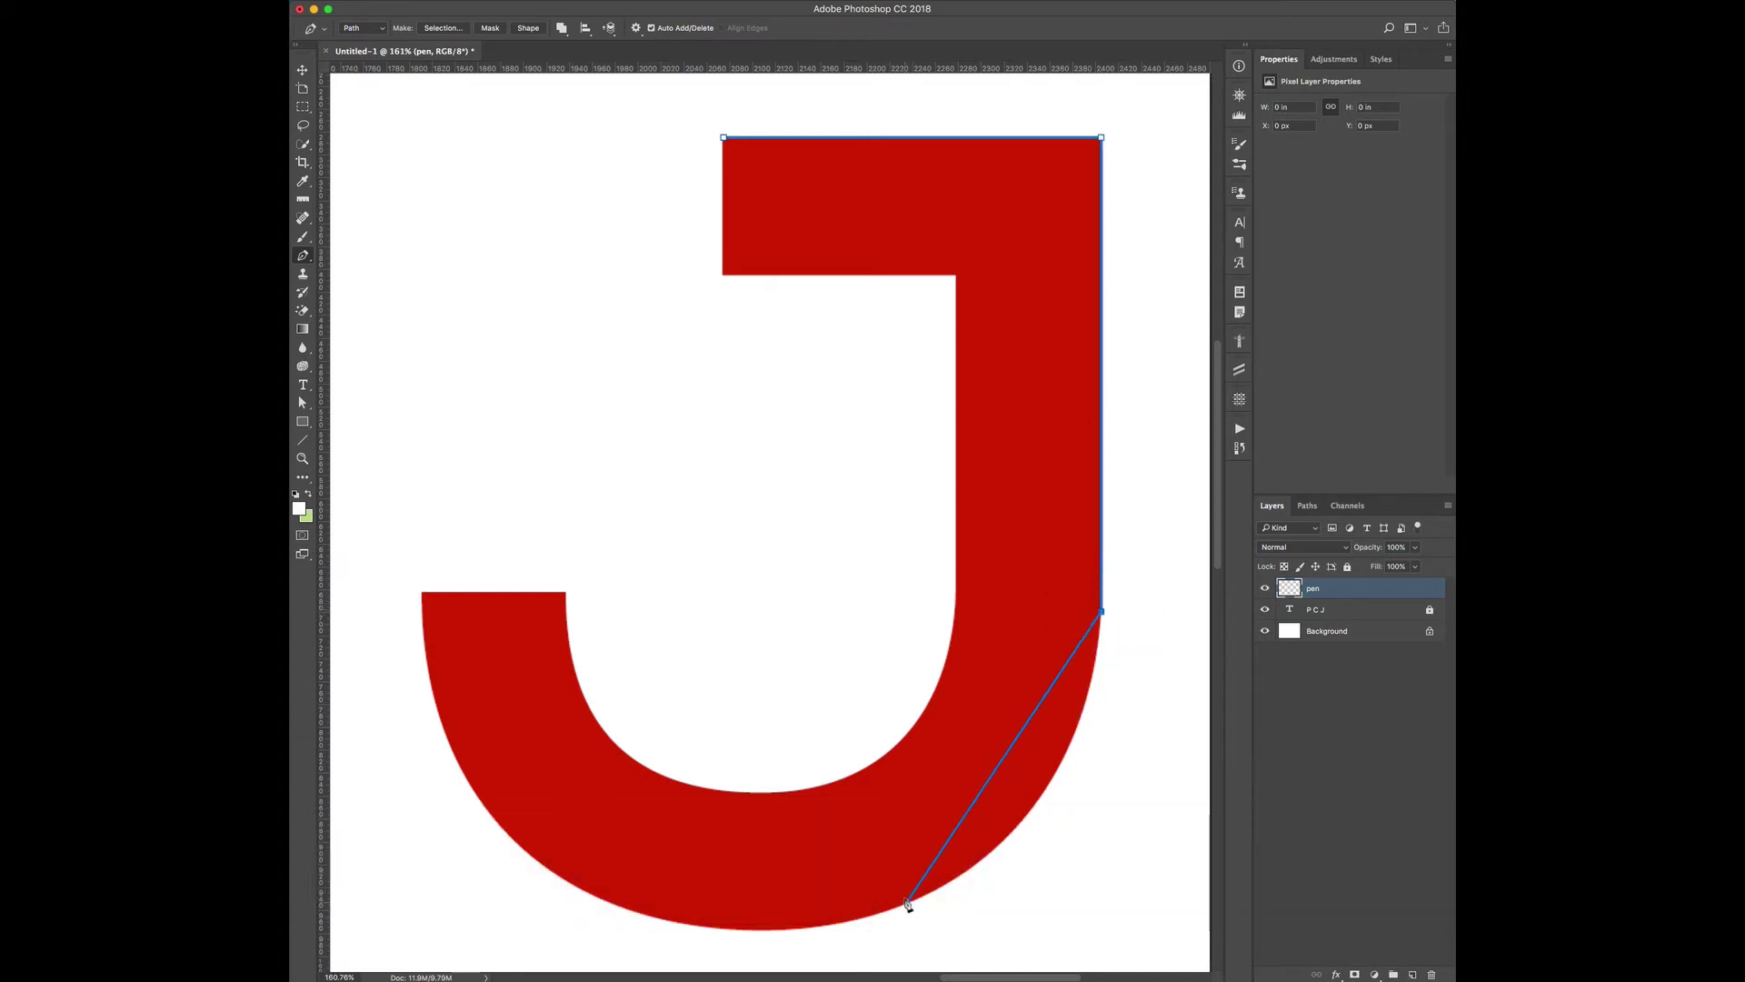
Curve the path around the J's outer bottom with a smooth anchor at the lower right and another anchor at the lower left.
left_click(907, 904)
key("super+z")
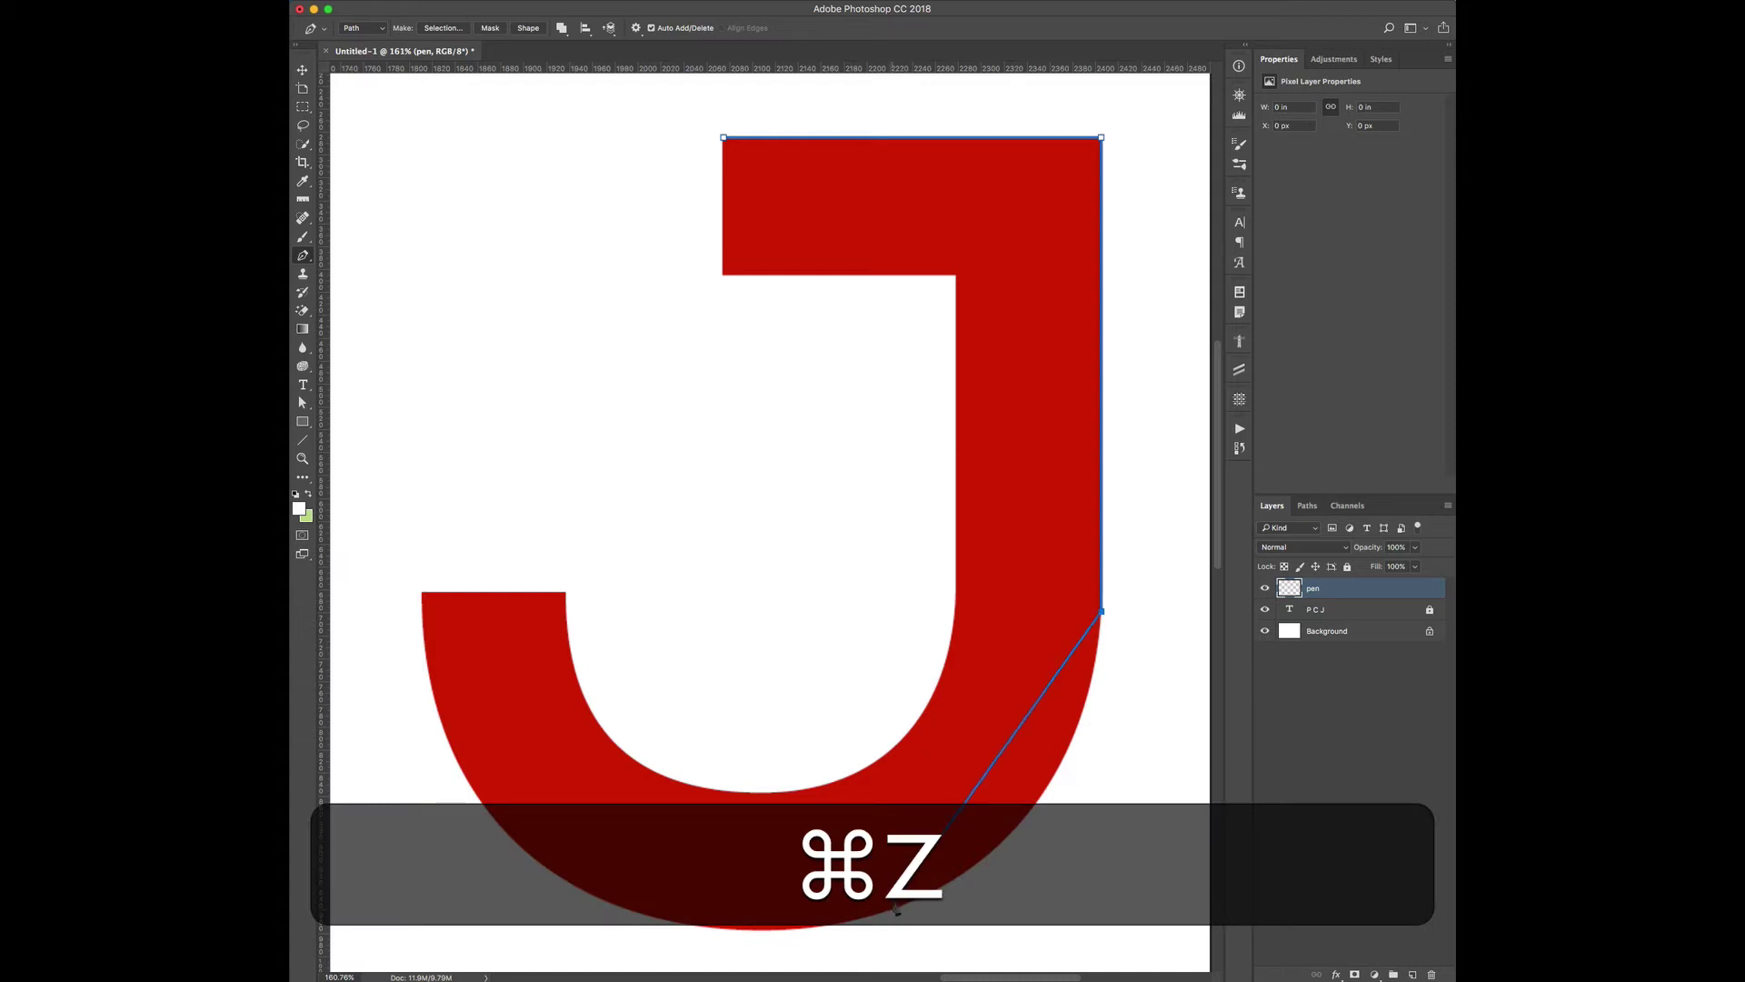
left_click_drag(891, 909, 688, 964)
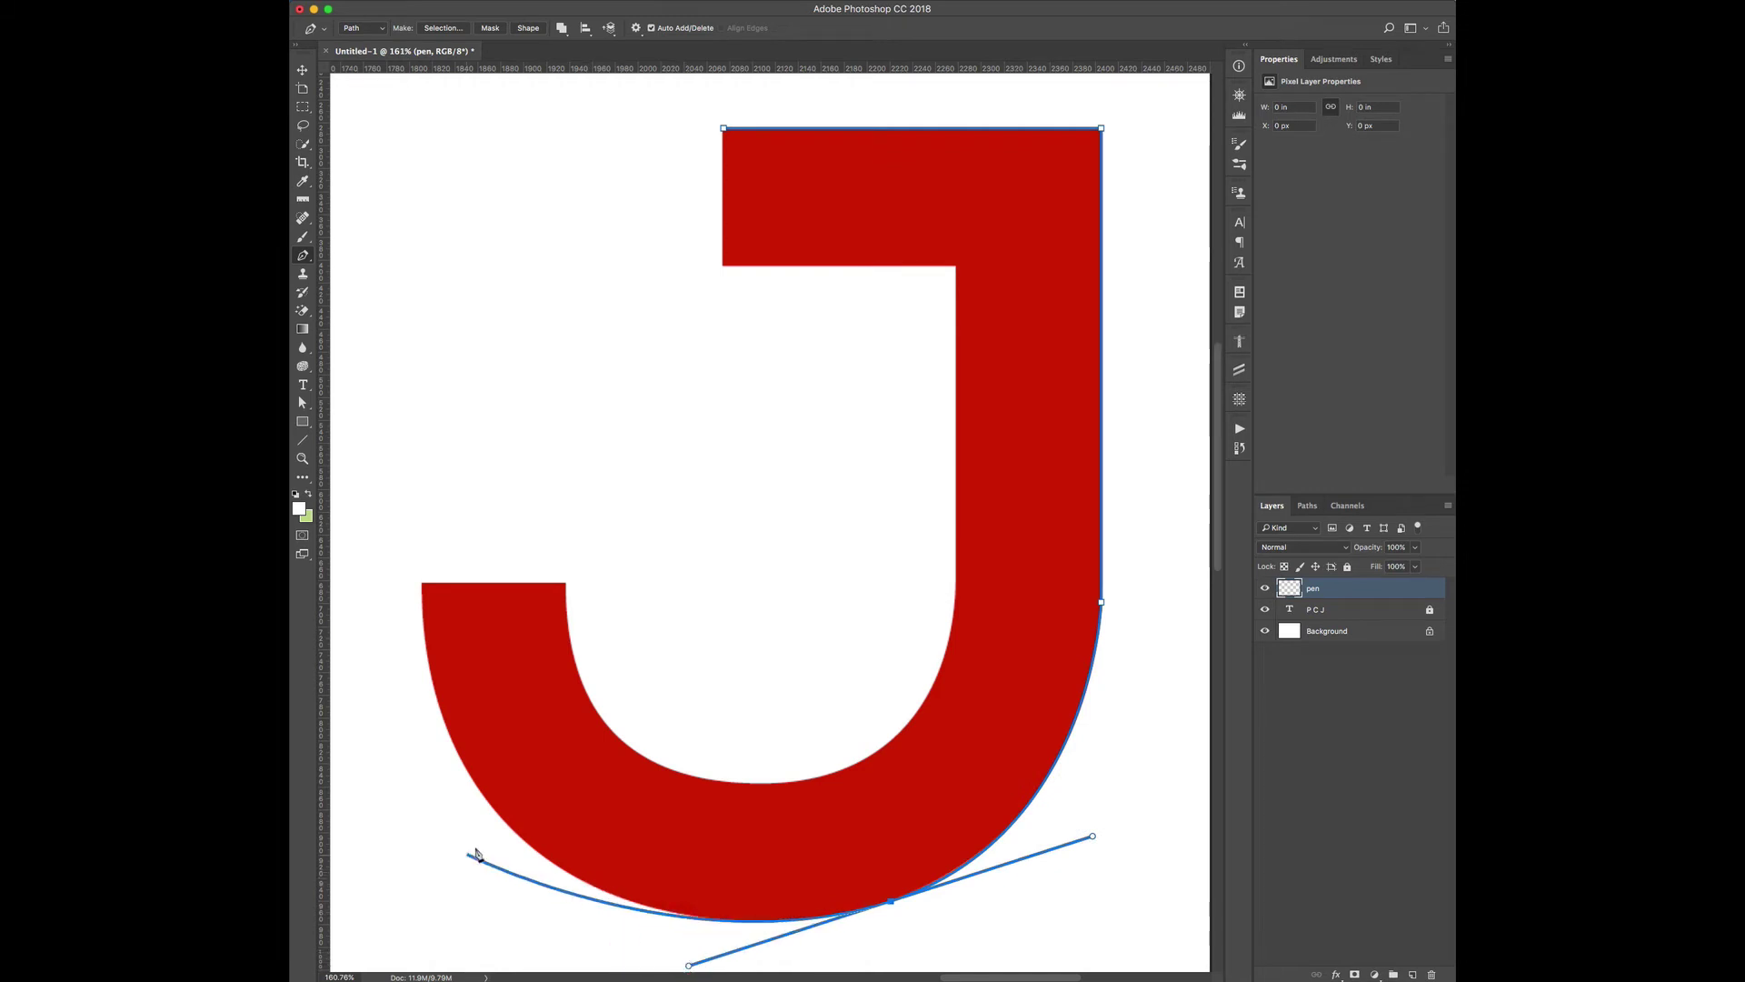
left_click(561, 865)
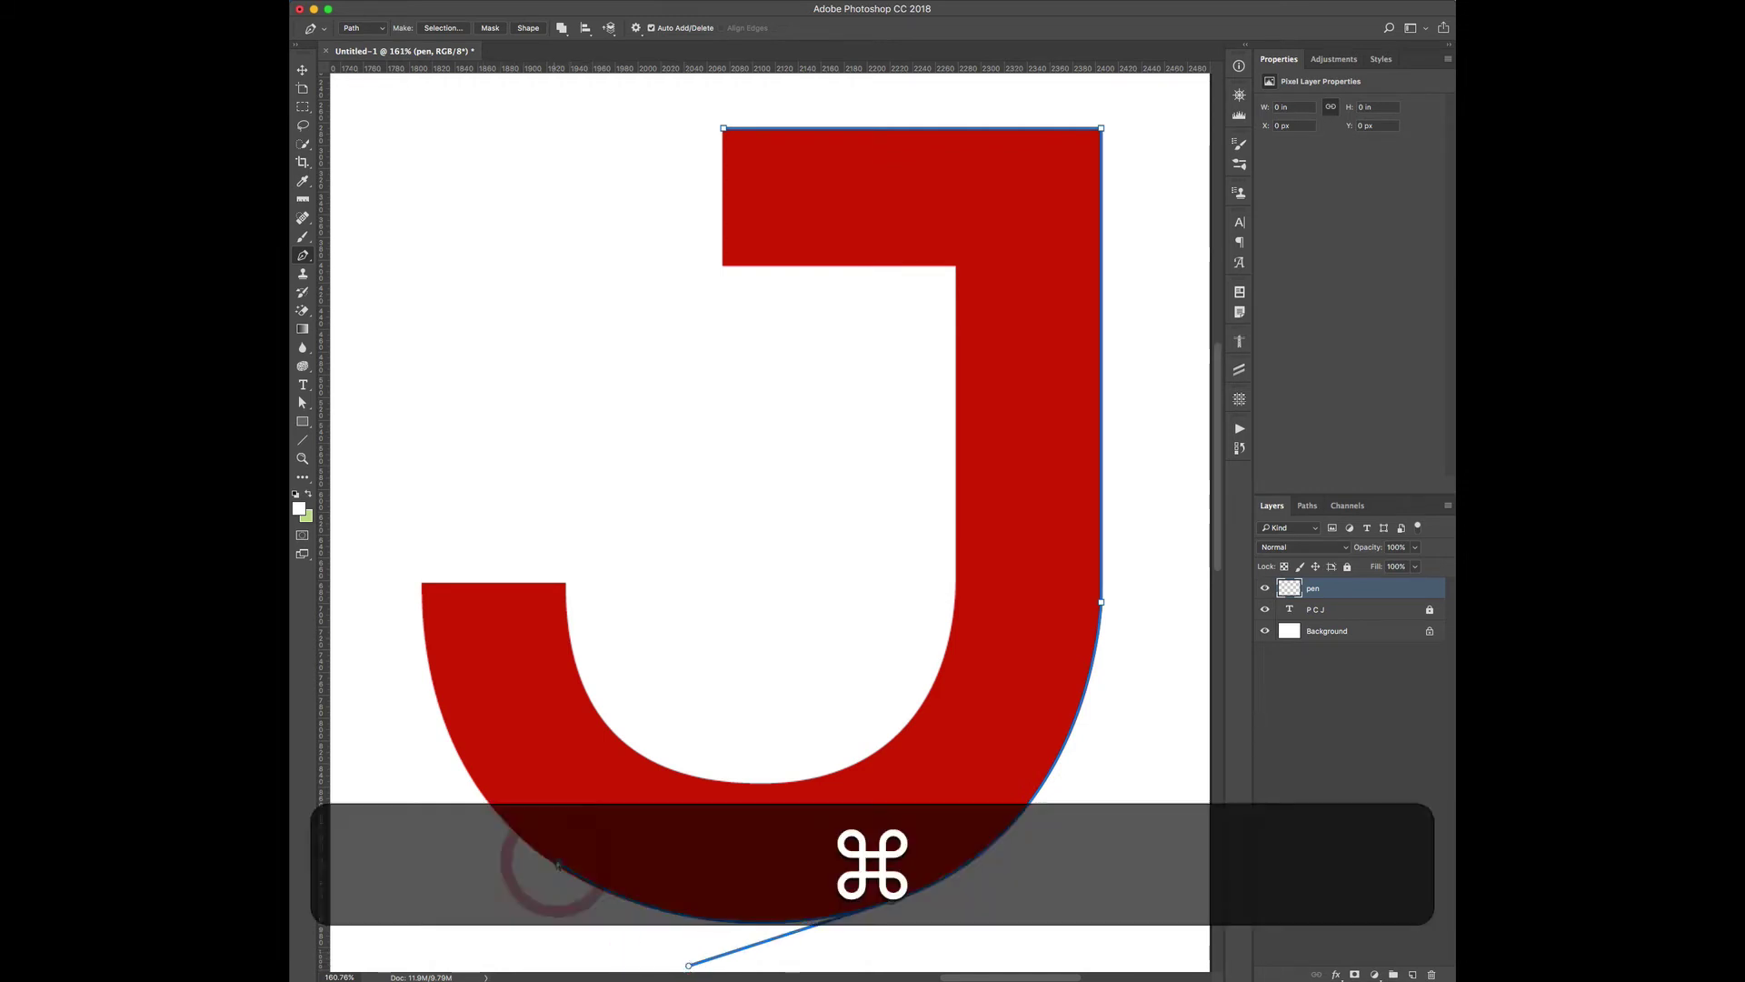
left_click(545, 865, "super")
left_click(557, 865, "super")
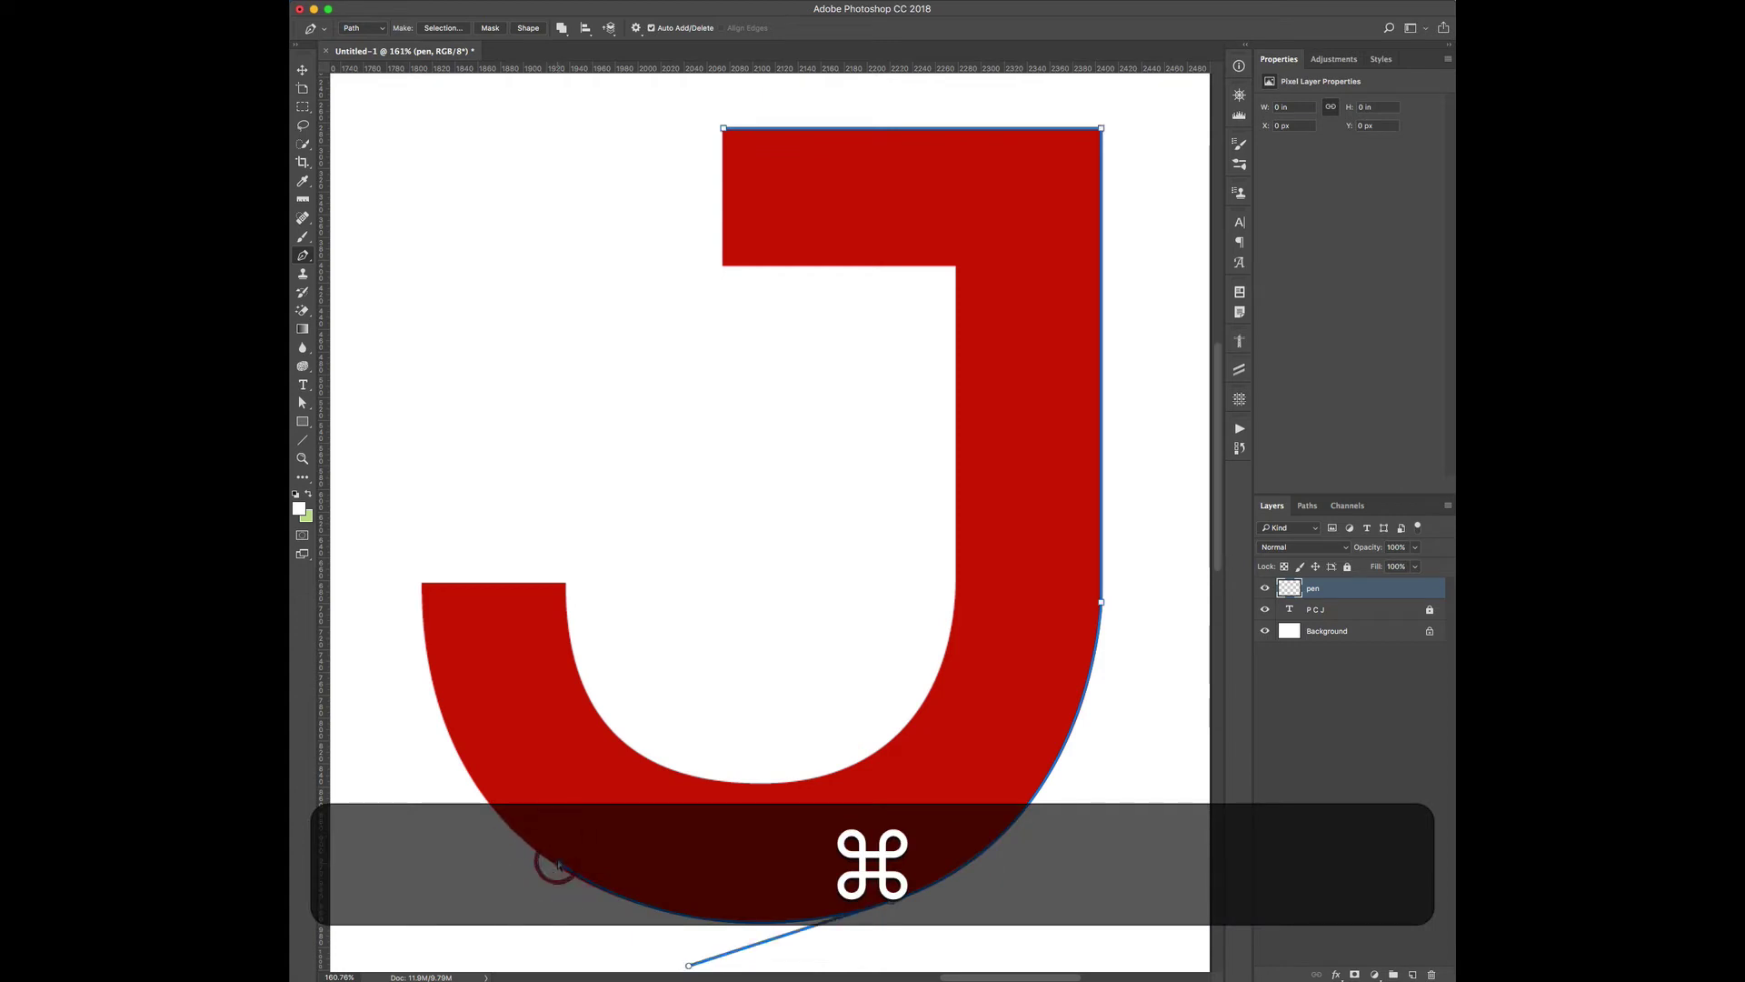
left_click_drag(558, 864, 555, 863)
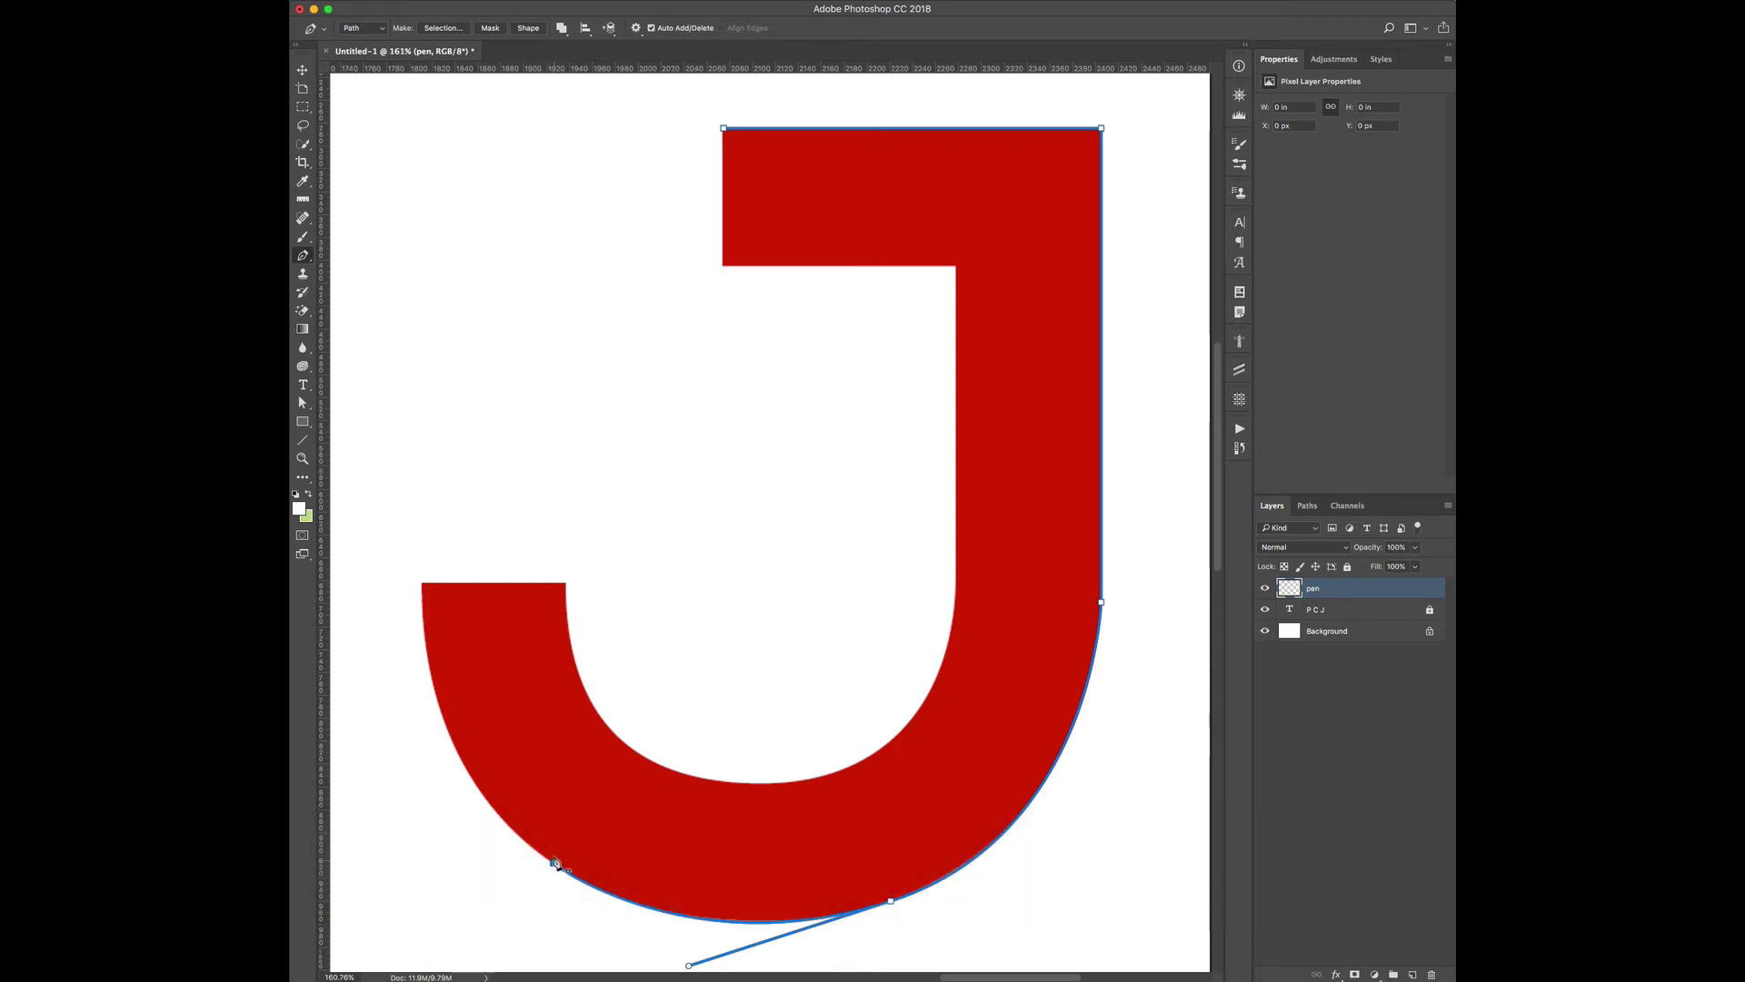
left_click(424, 584)
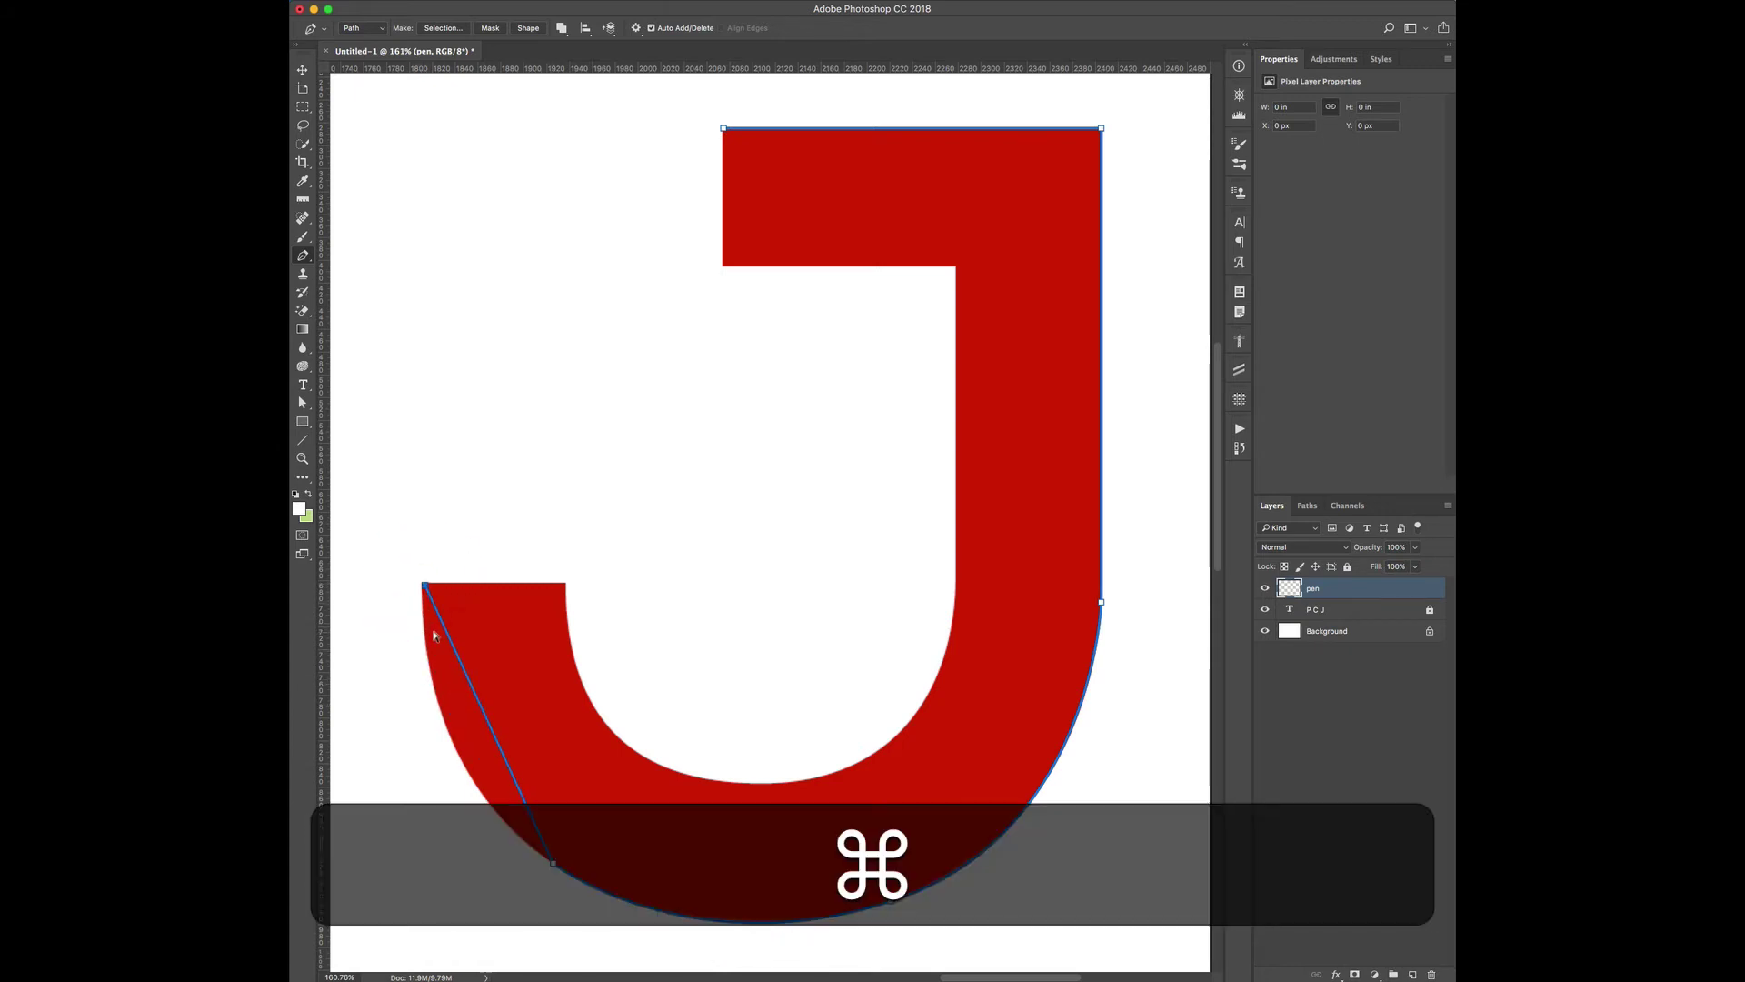
key("super+z")
key("alt+super+z")
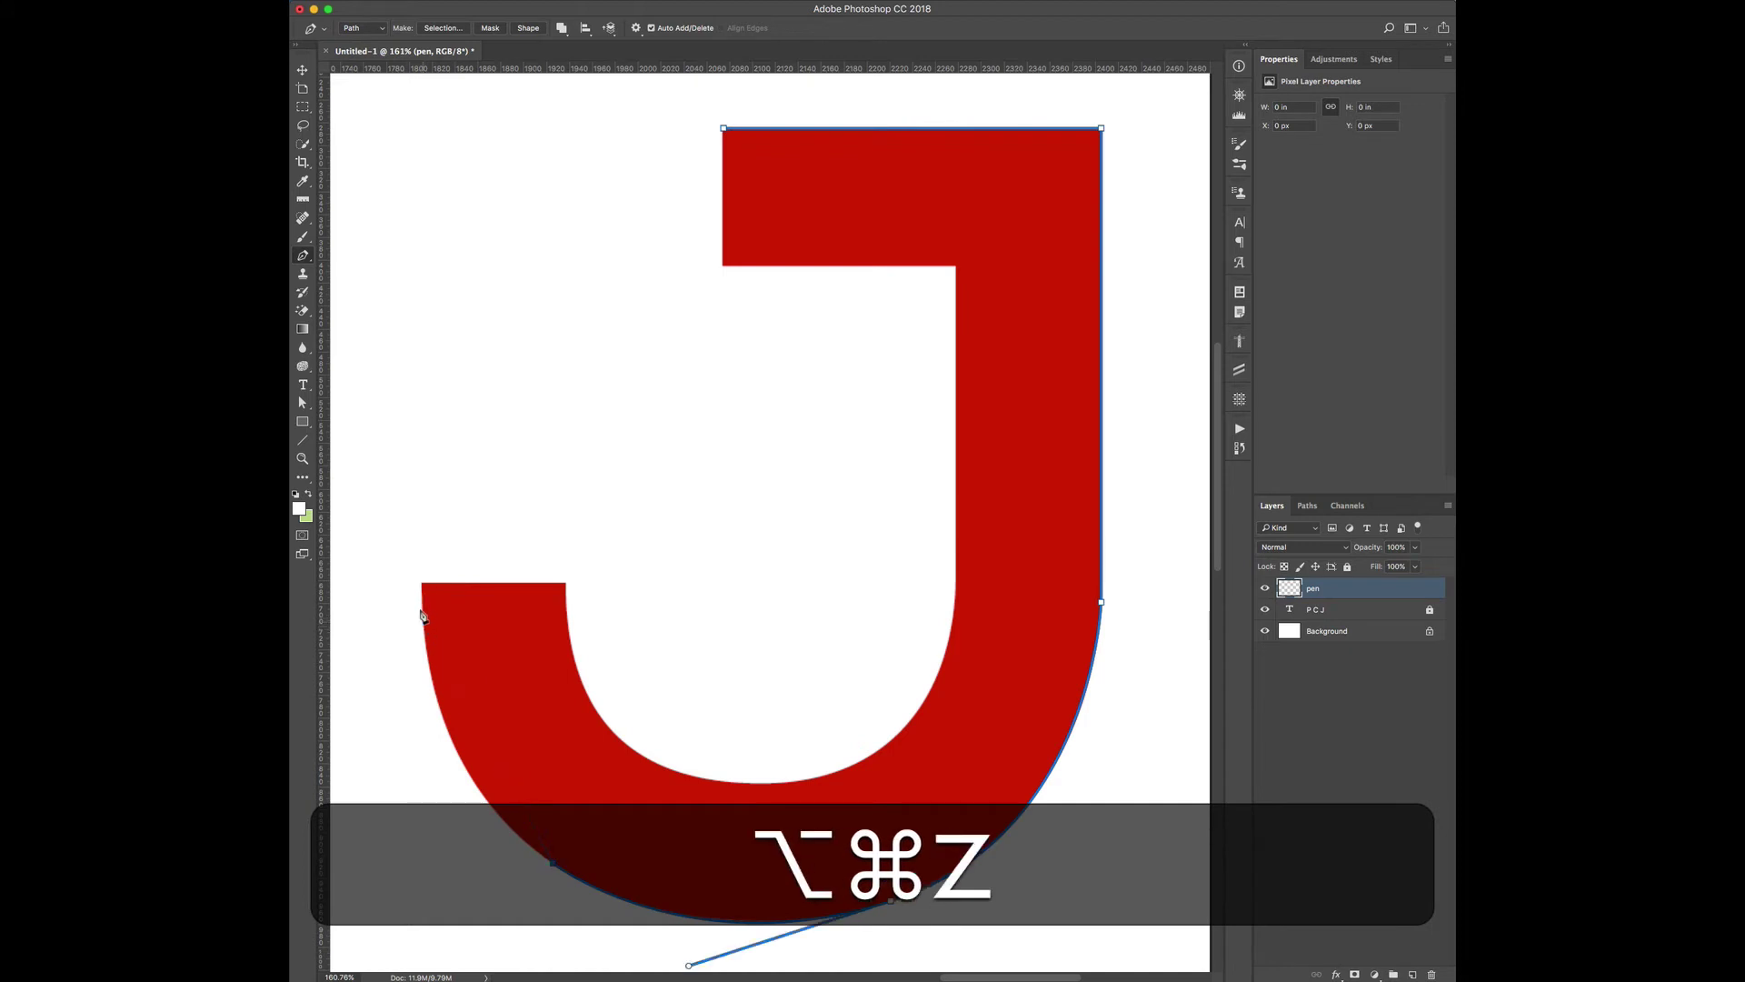
Curve the path up to the hook's outer corner, remove the outgoing handle, and trace across the hook's flat end with its corner aligned.
left_click(424, 584)
left_click_drag(426, 575, 423, 376)
key("super")
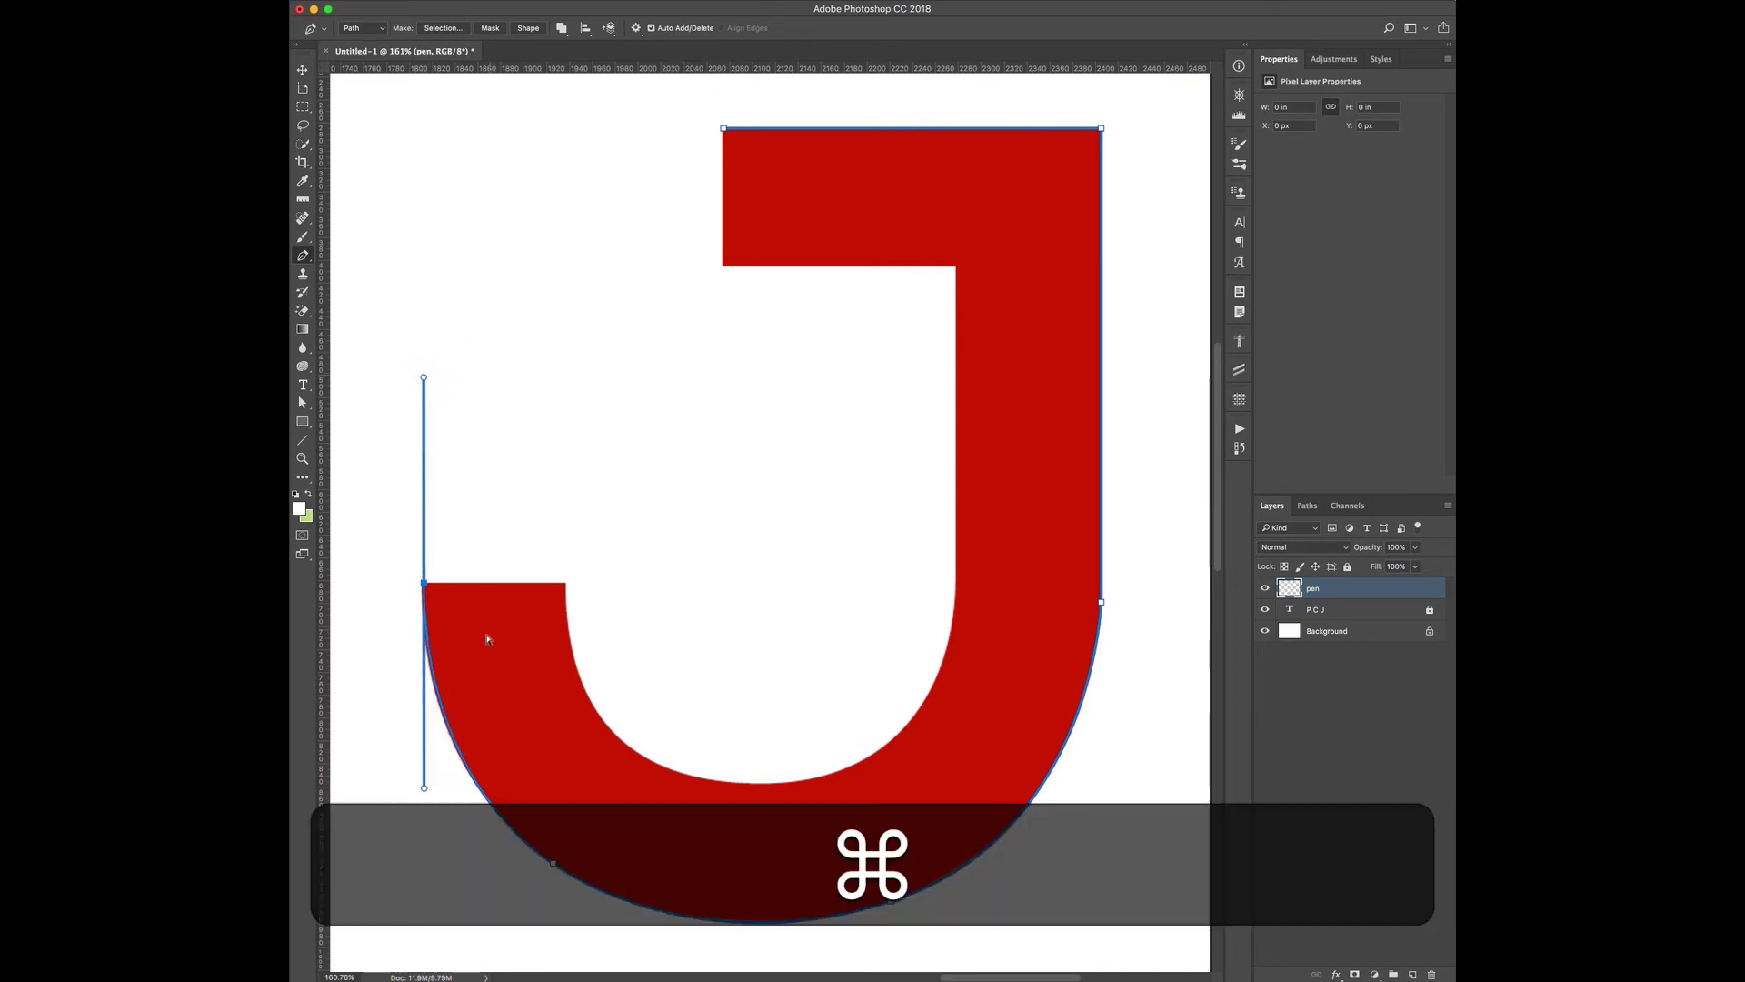
left_click(424, 586, "super")
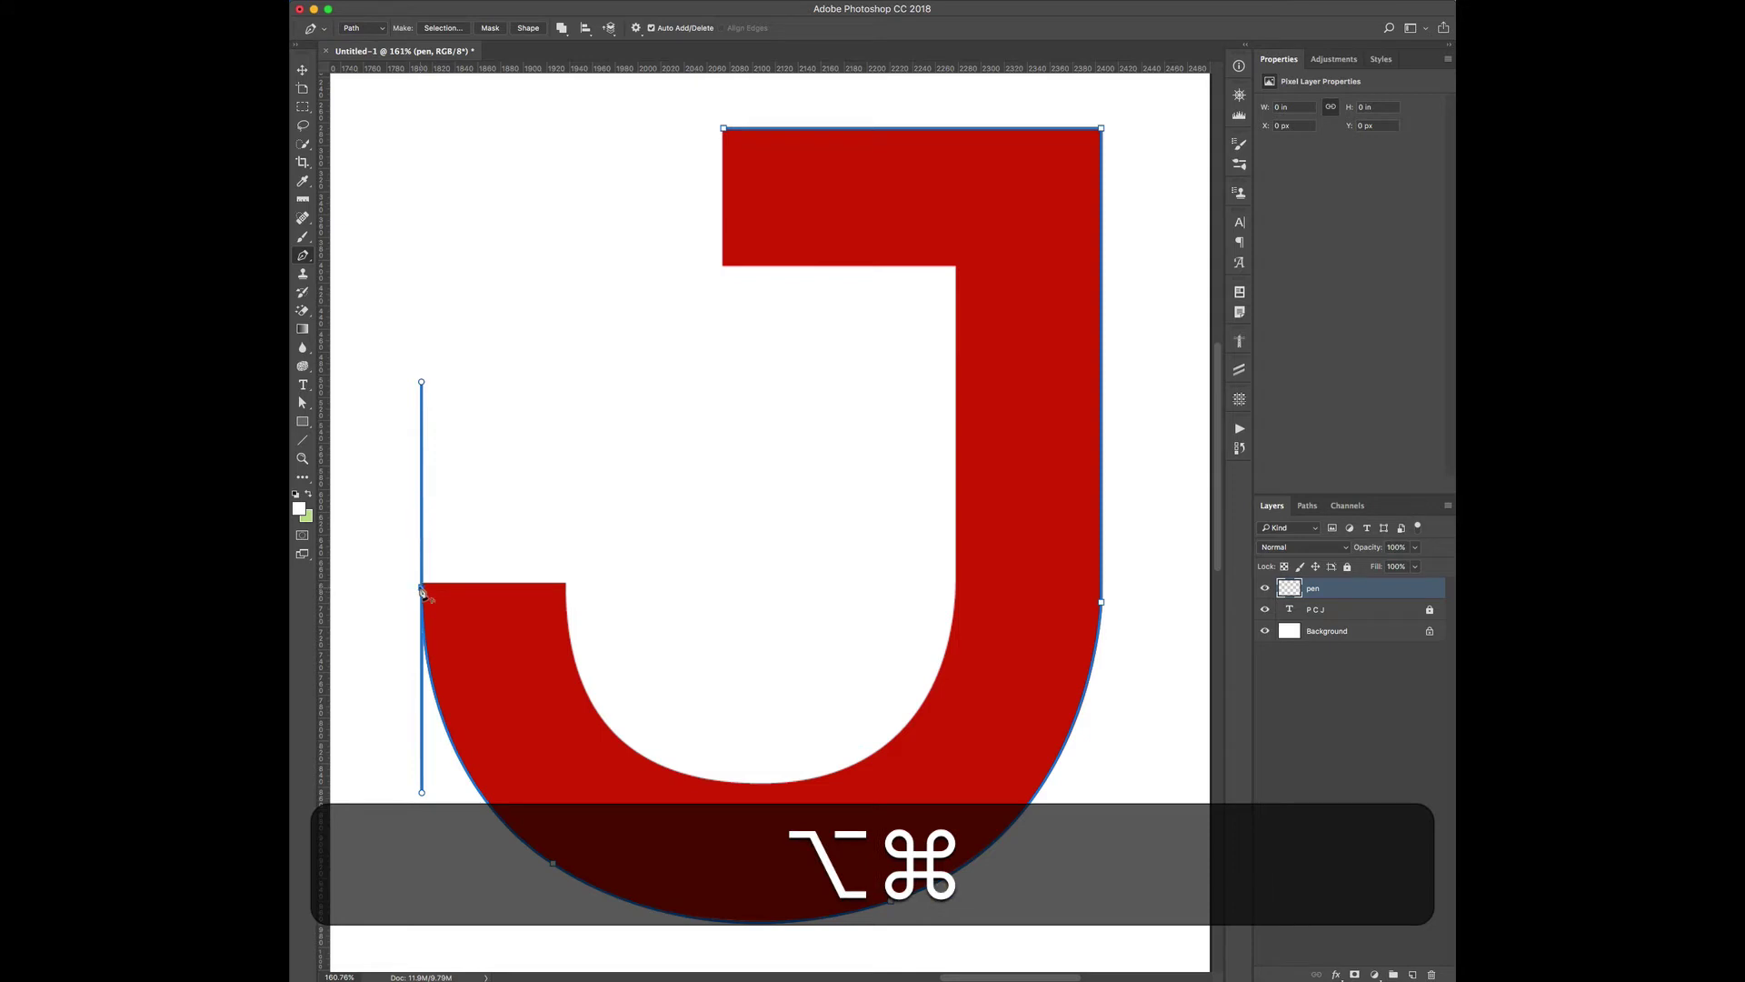
left_click(421, 588, "alt")
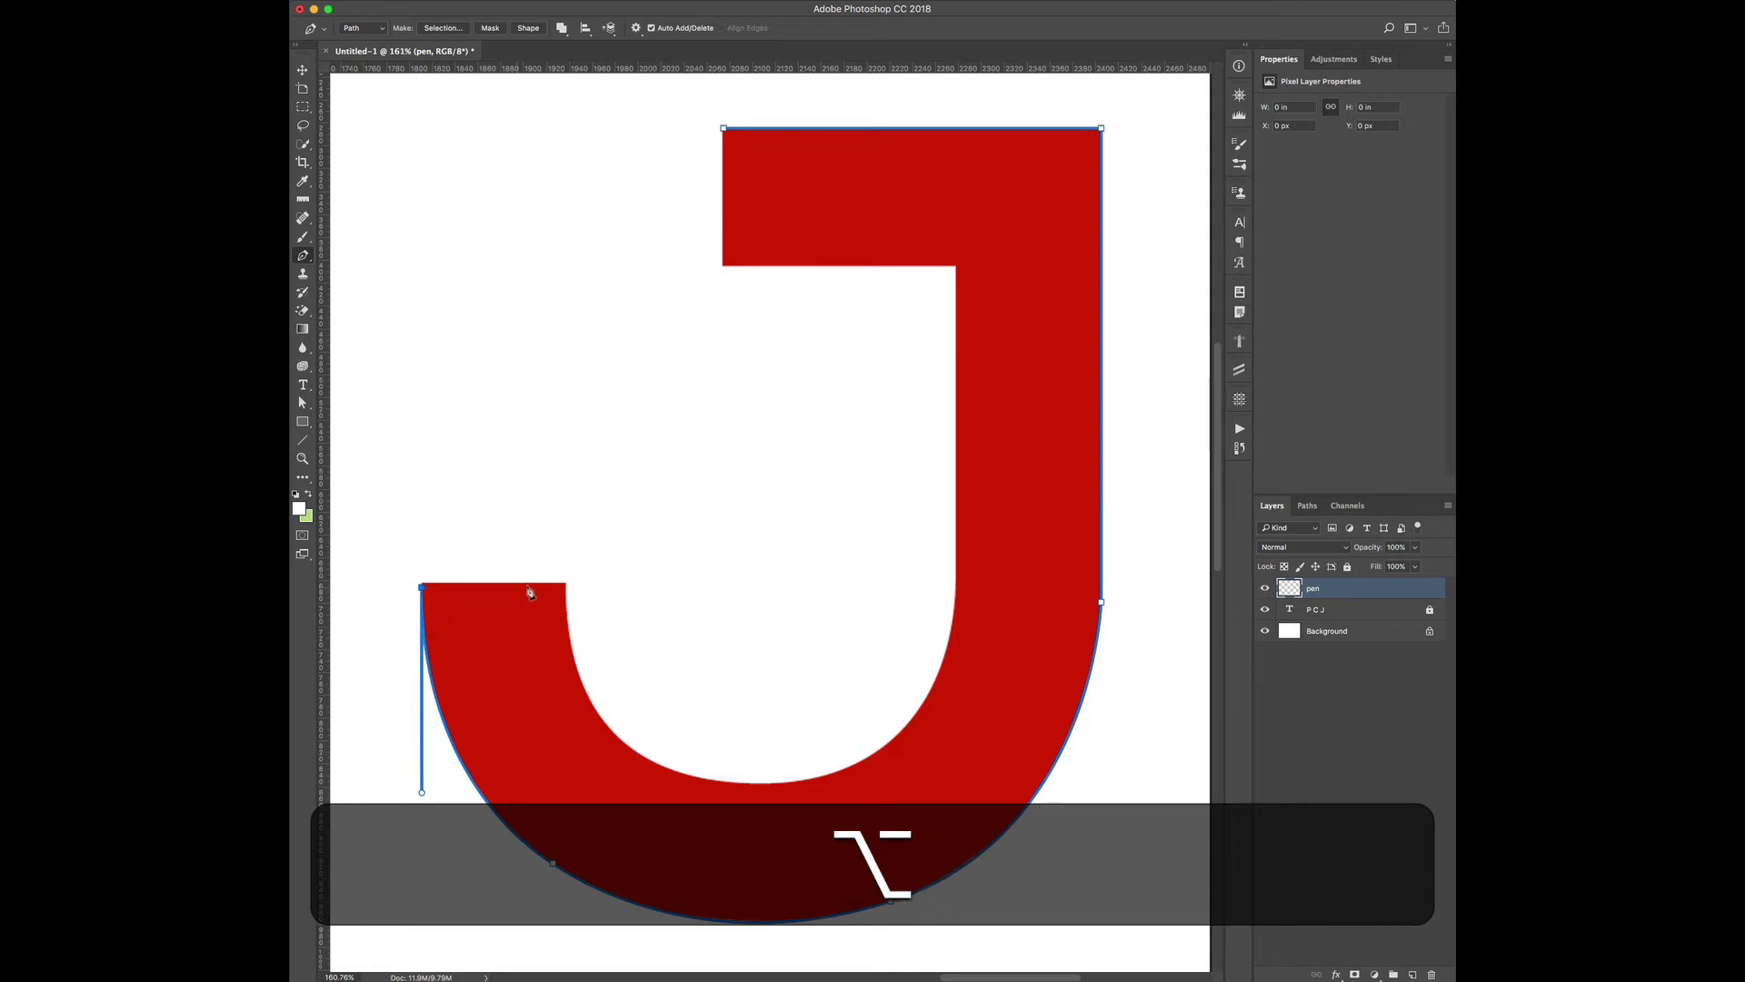
left_click(566, 588)
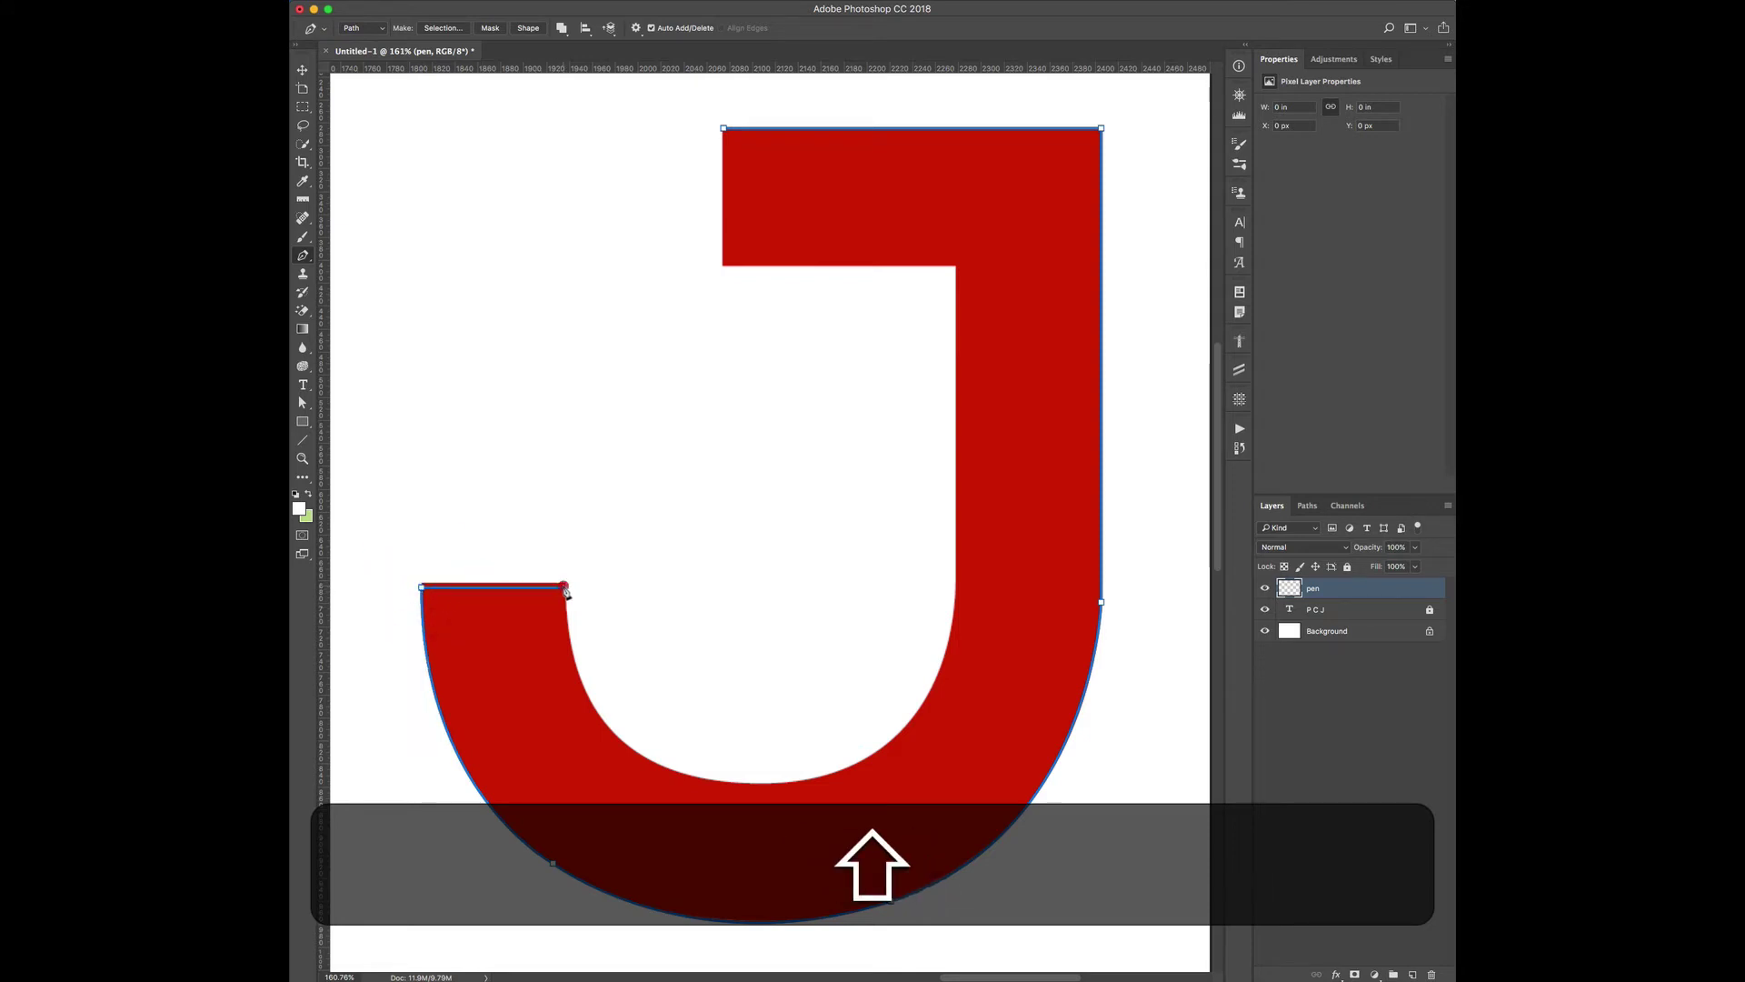
left_click(422, 588, "super")
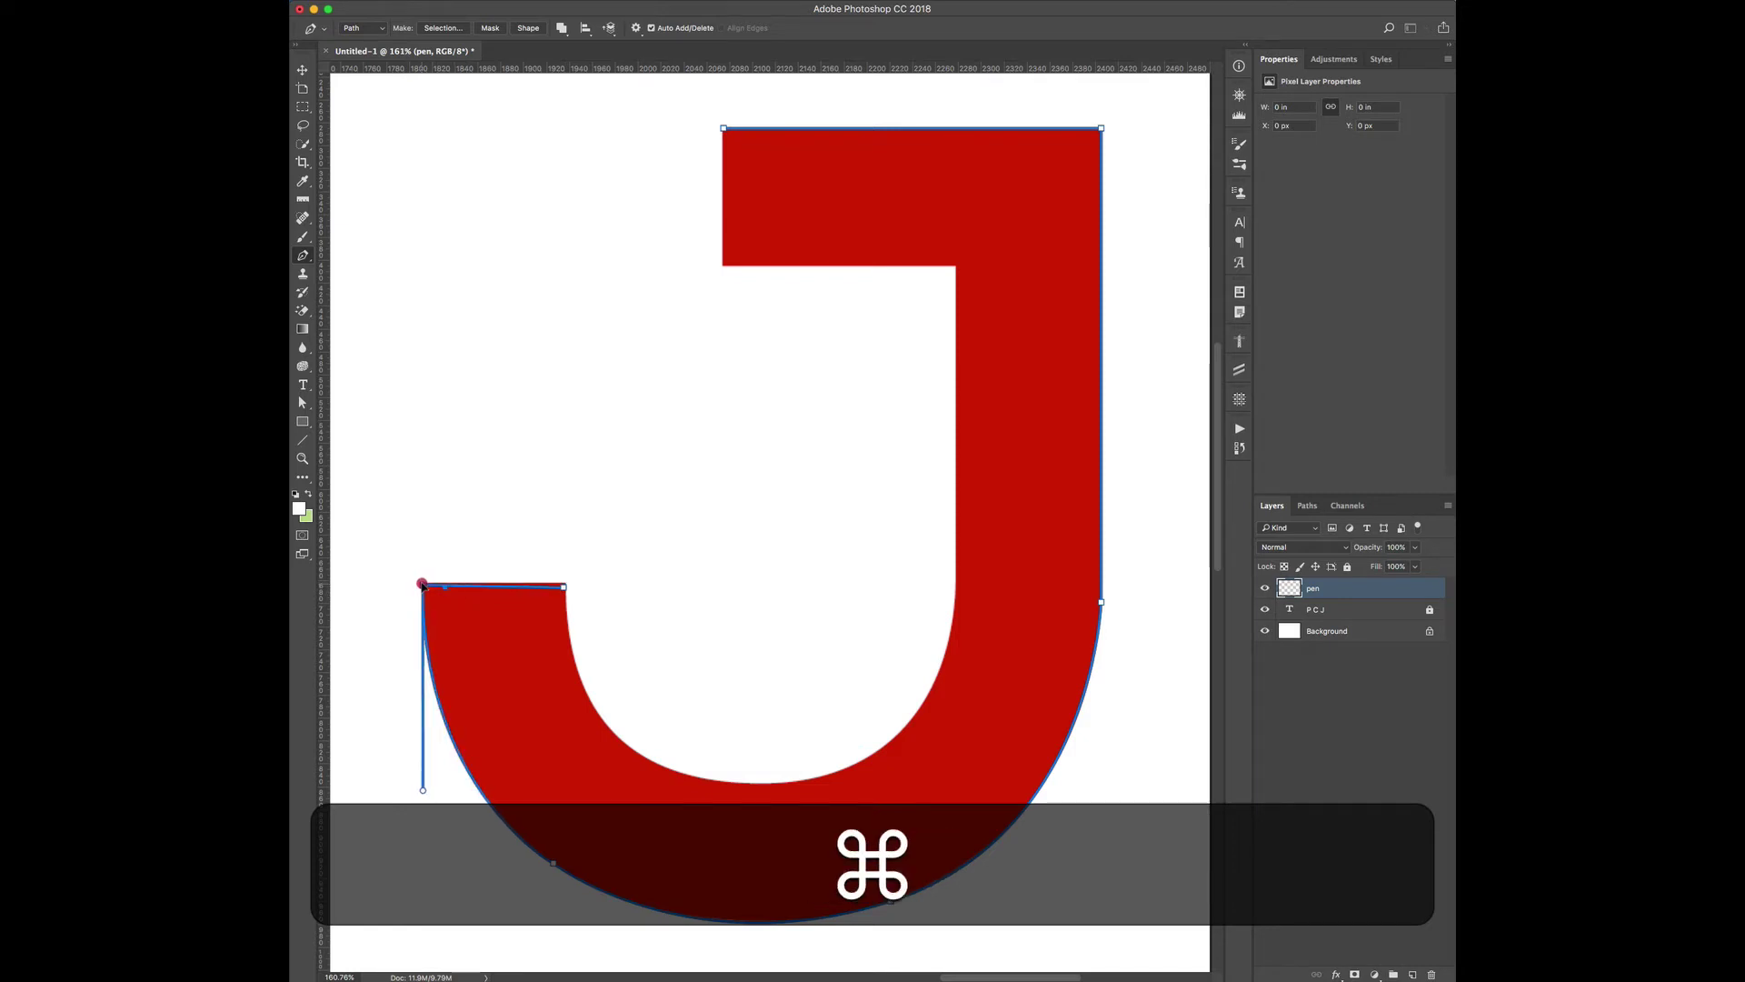
Trace the J's inner bottom curve with a smooth anchor at its lower left and another at its lower right.
left_click_drag(563, 587, 761, 823)
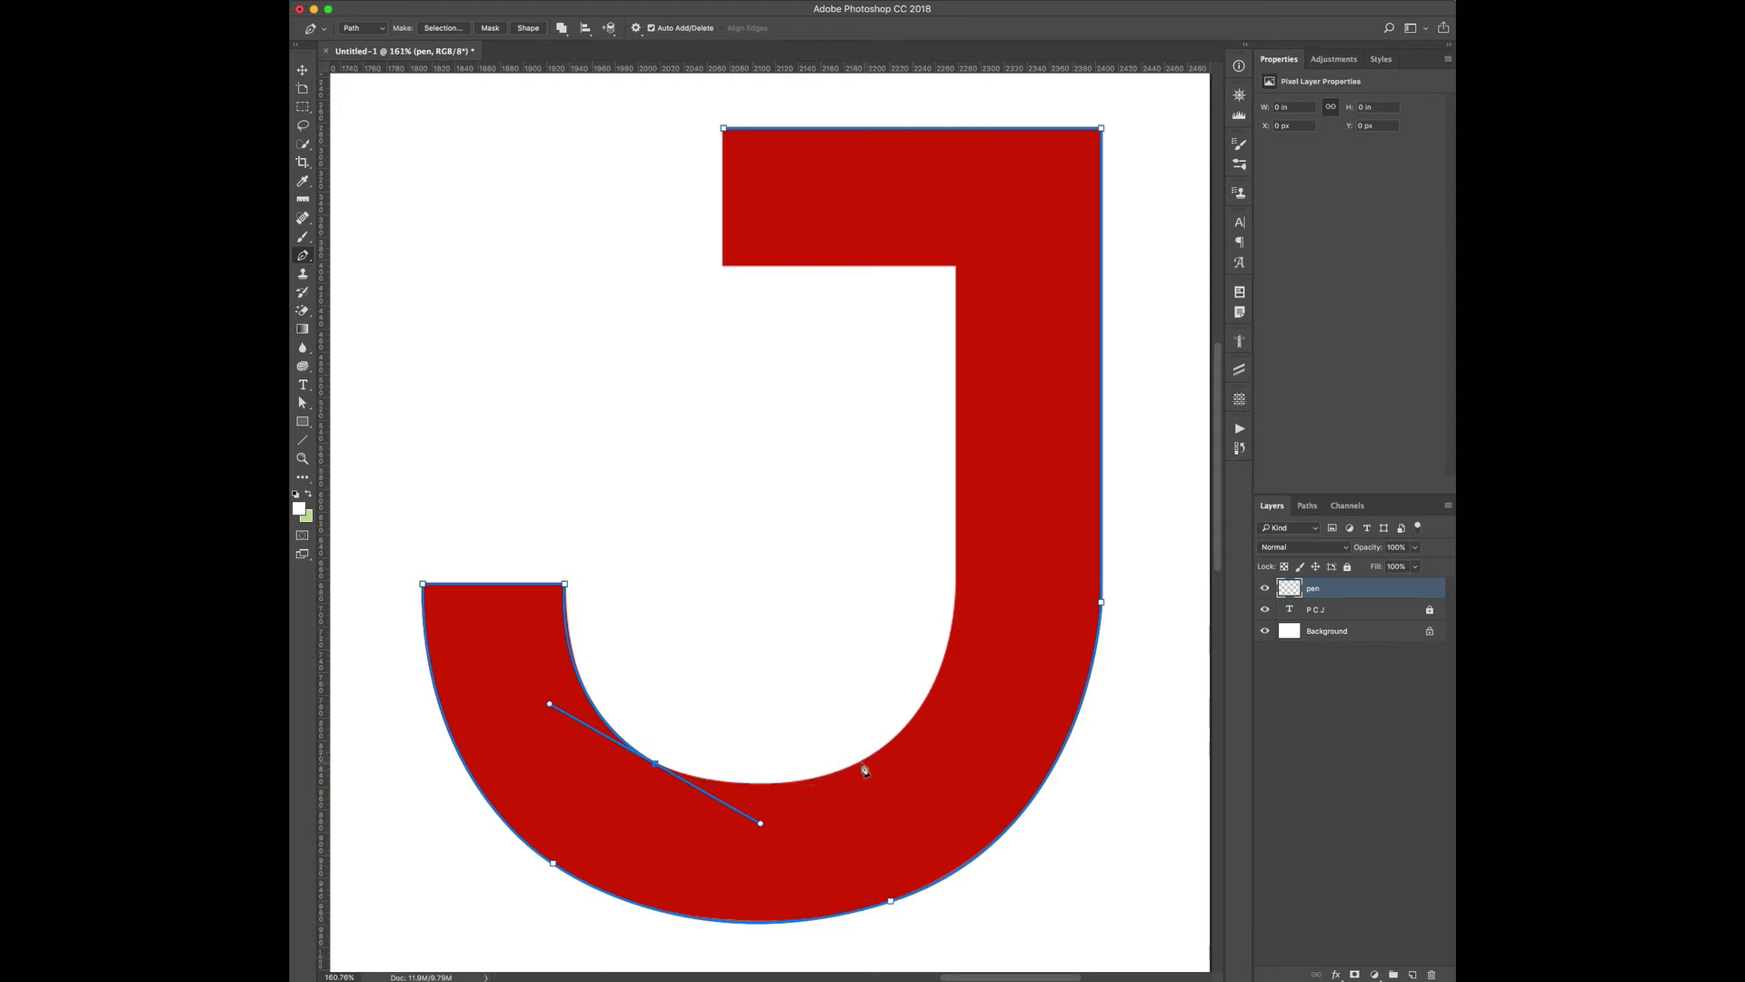
key("super")
key("alt")
left_click_drag(763, 825, 811, 785)
left_click(833, 772)
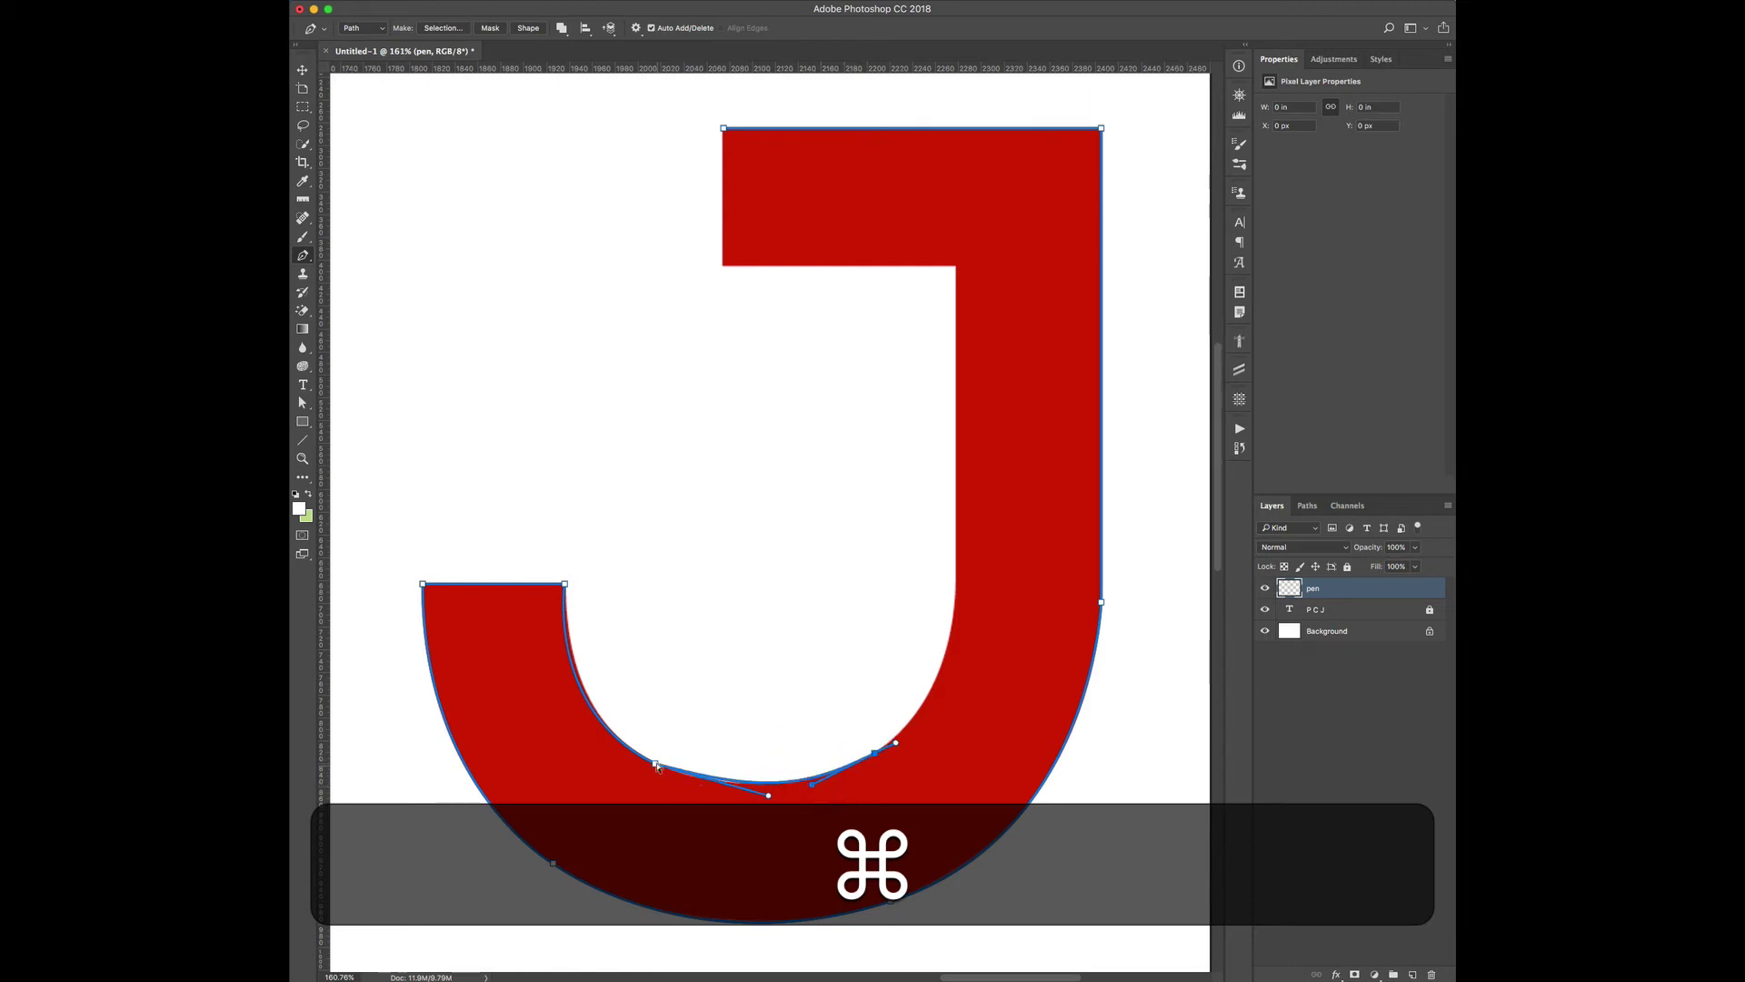
Fit the inner curve's anchors and handles to the edge, and extend the curve to the stem, removing the last anchor's outgoing handle.
left_click(655, 764, "super")
left_click_drag(654, 766, 660, 769)
left_click_drag(812, 785, 821, 779)
left_click_drag(923, 689, 972, 537)
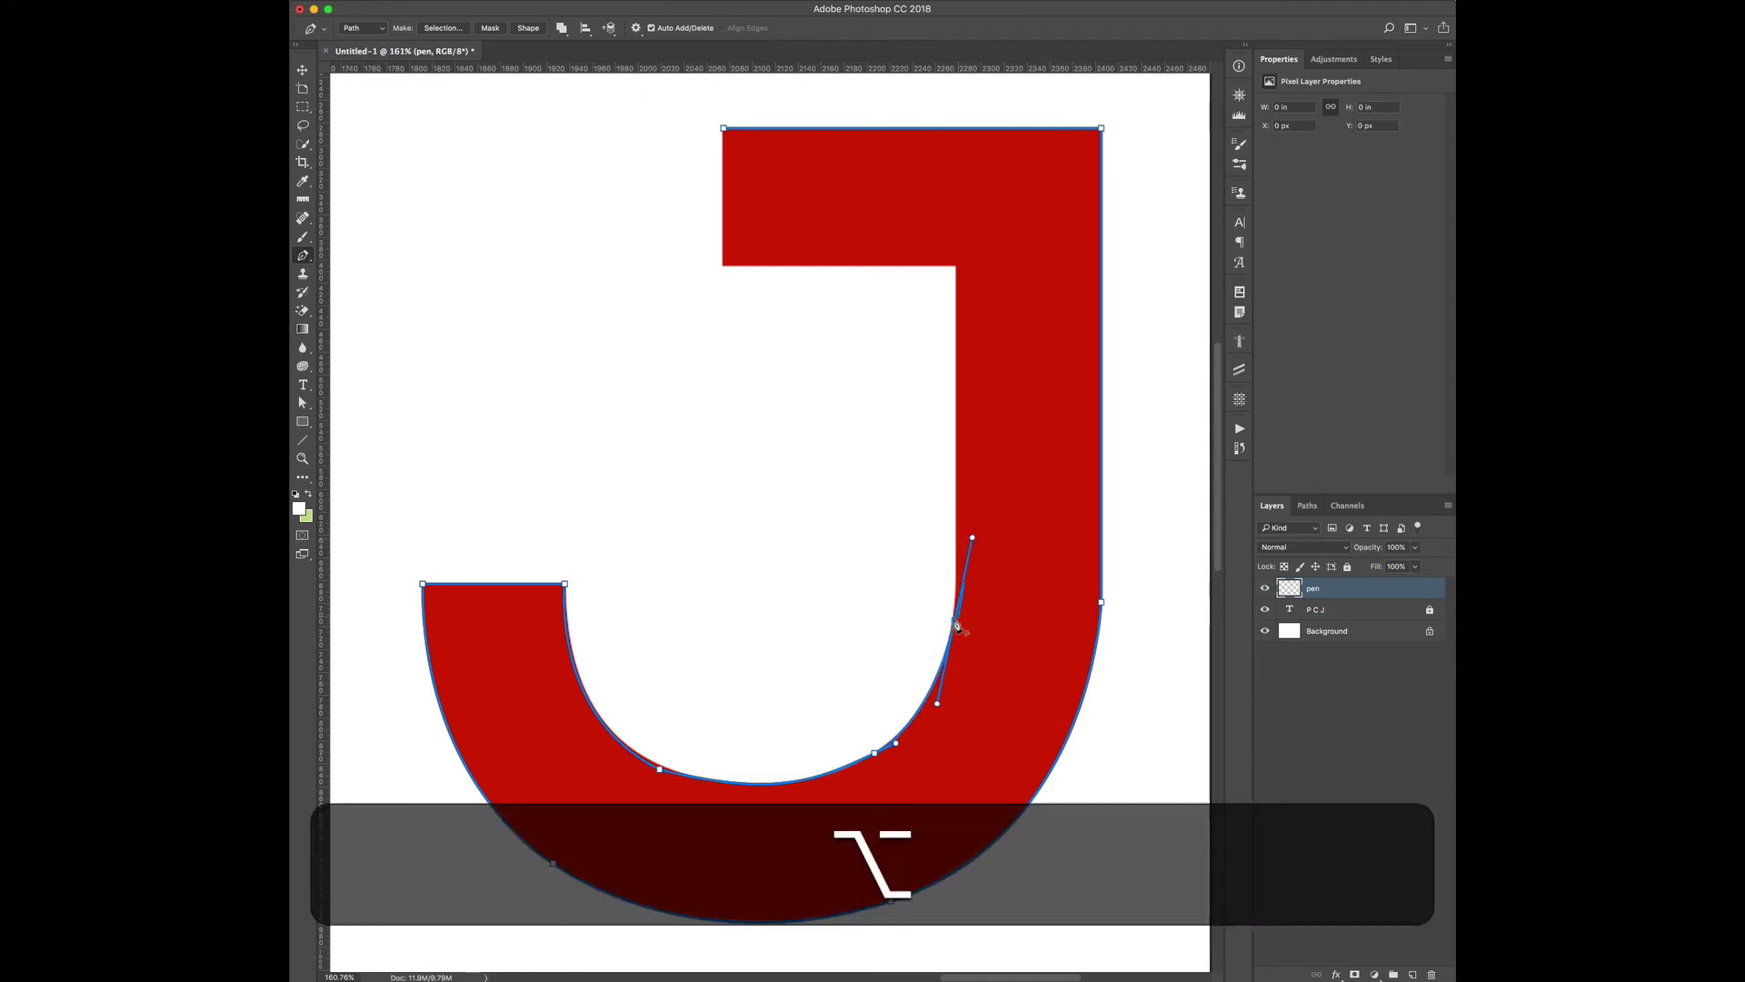
left_click(955, 622, "alt")
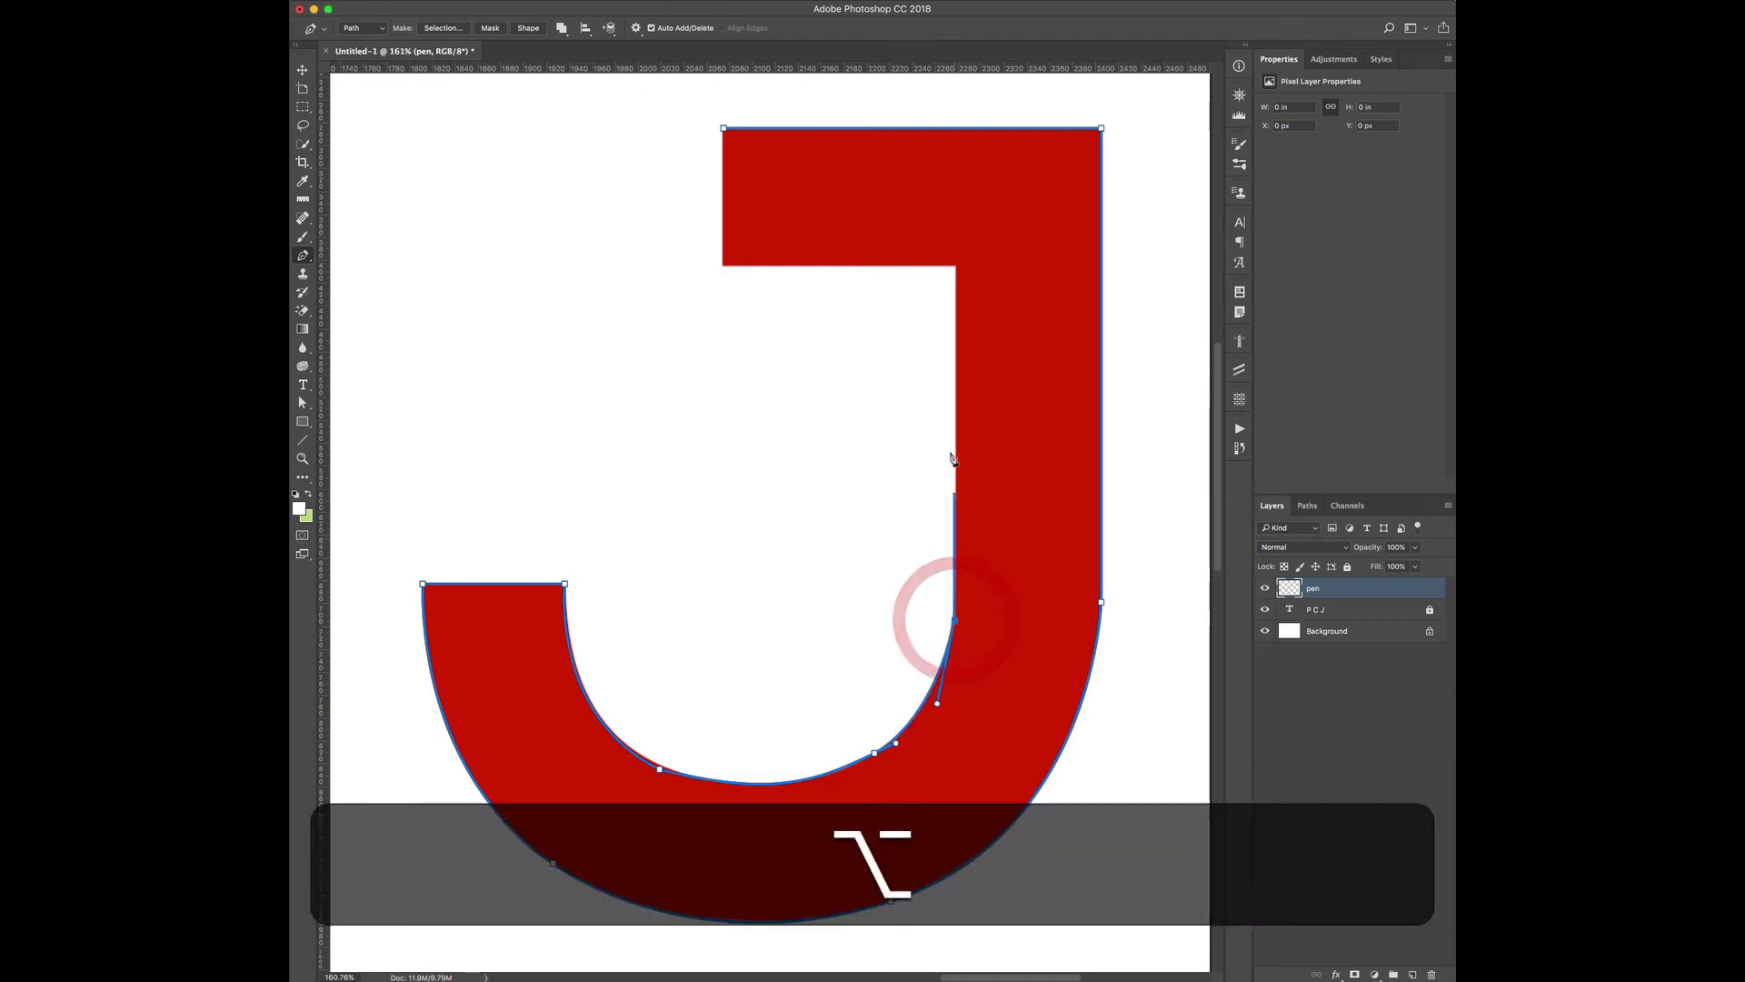
Close the path along the stem's inner edge and the bar's underside, and nudge the inner curve's lower-left anchor onto the edge.
left_click(955, 267, "shift")
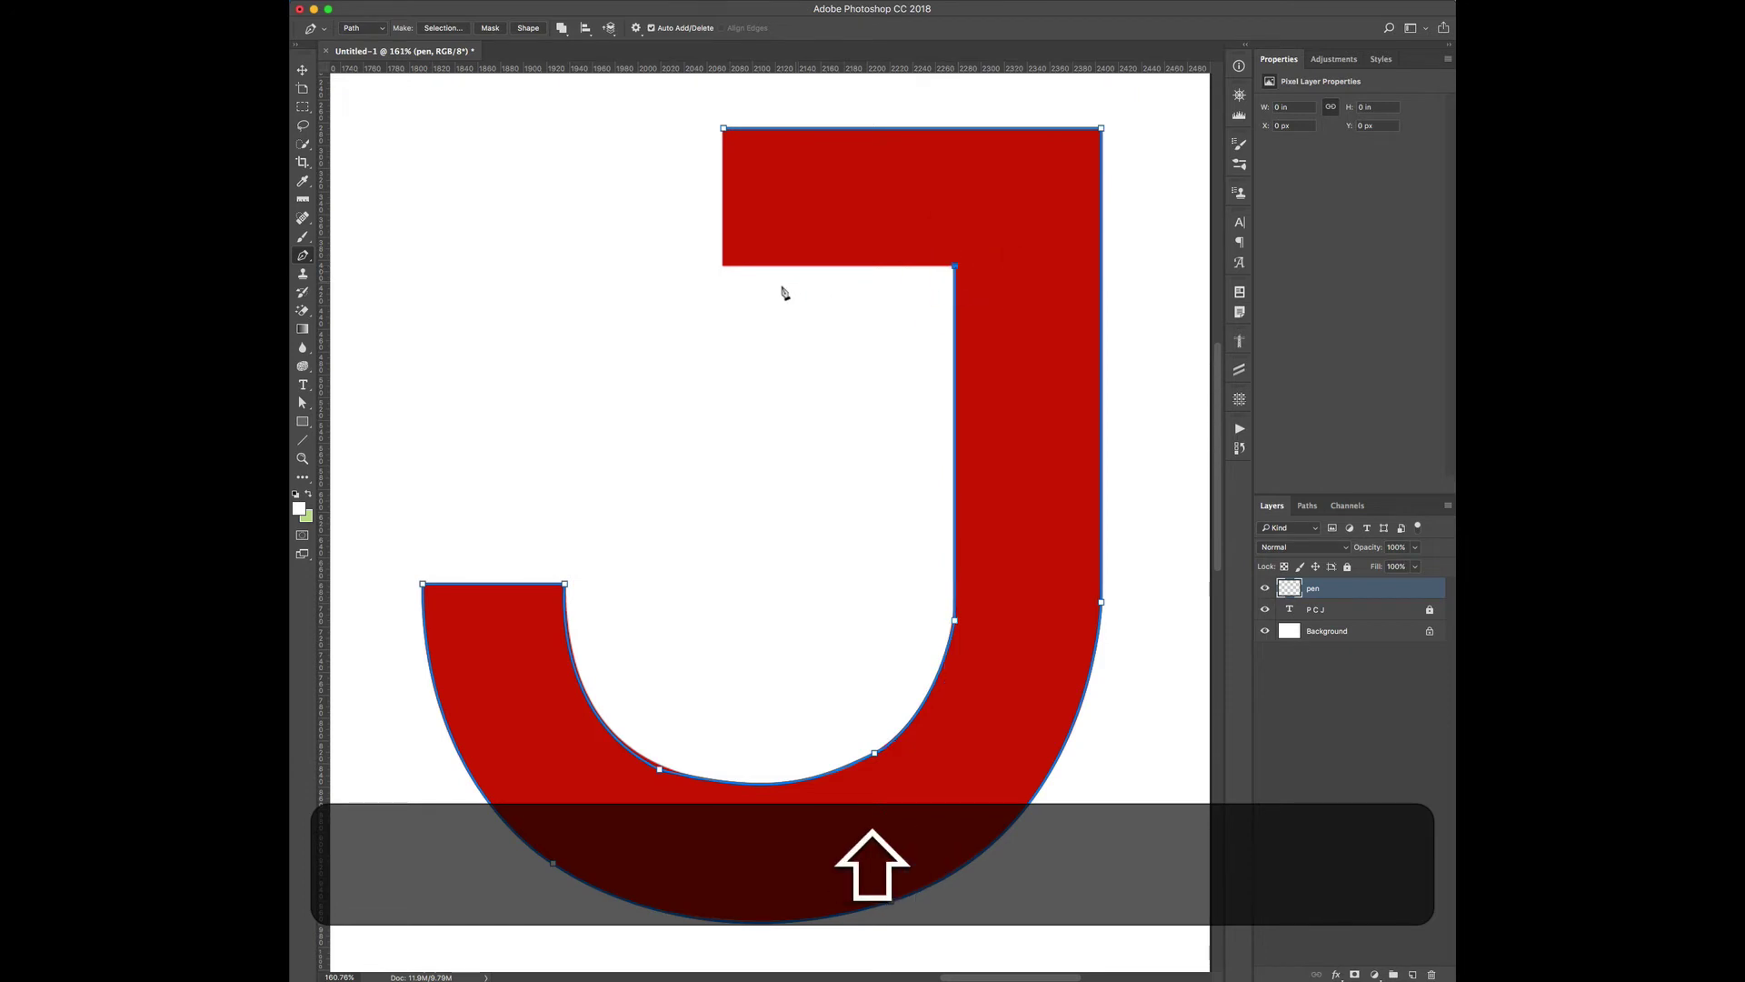
left_click(724, 269, "shift")
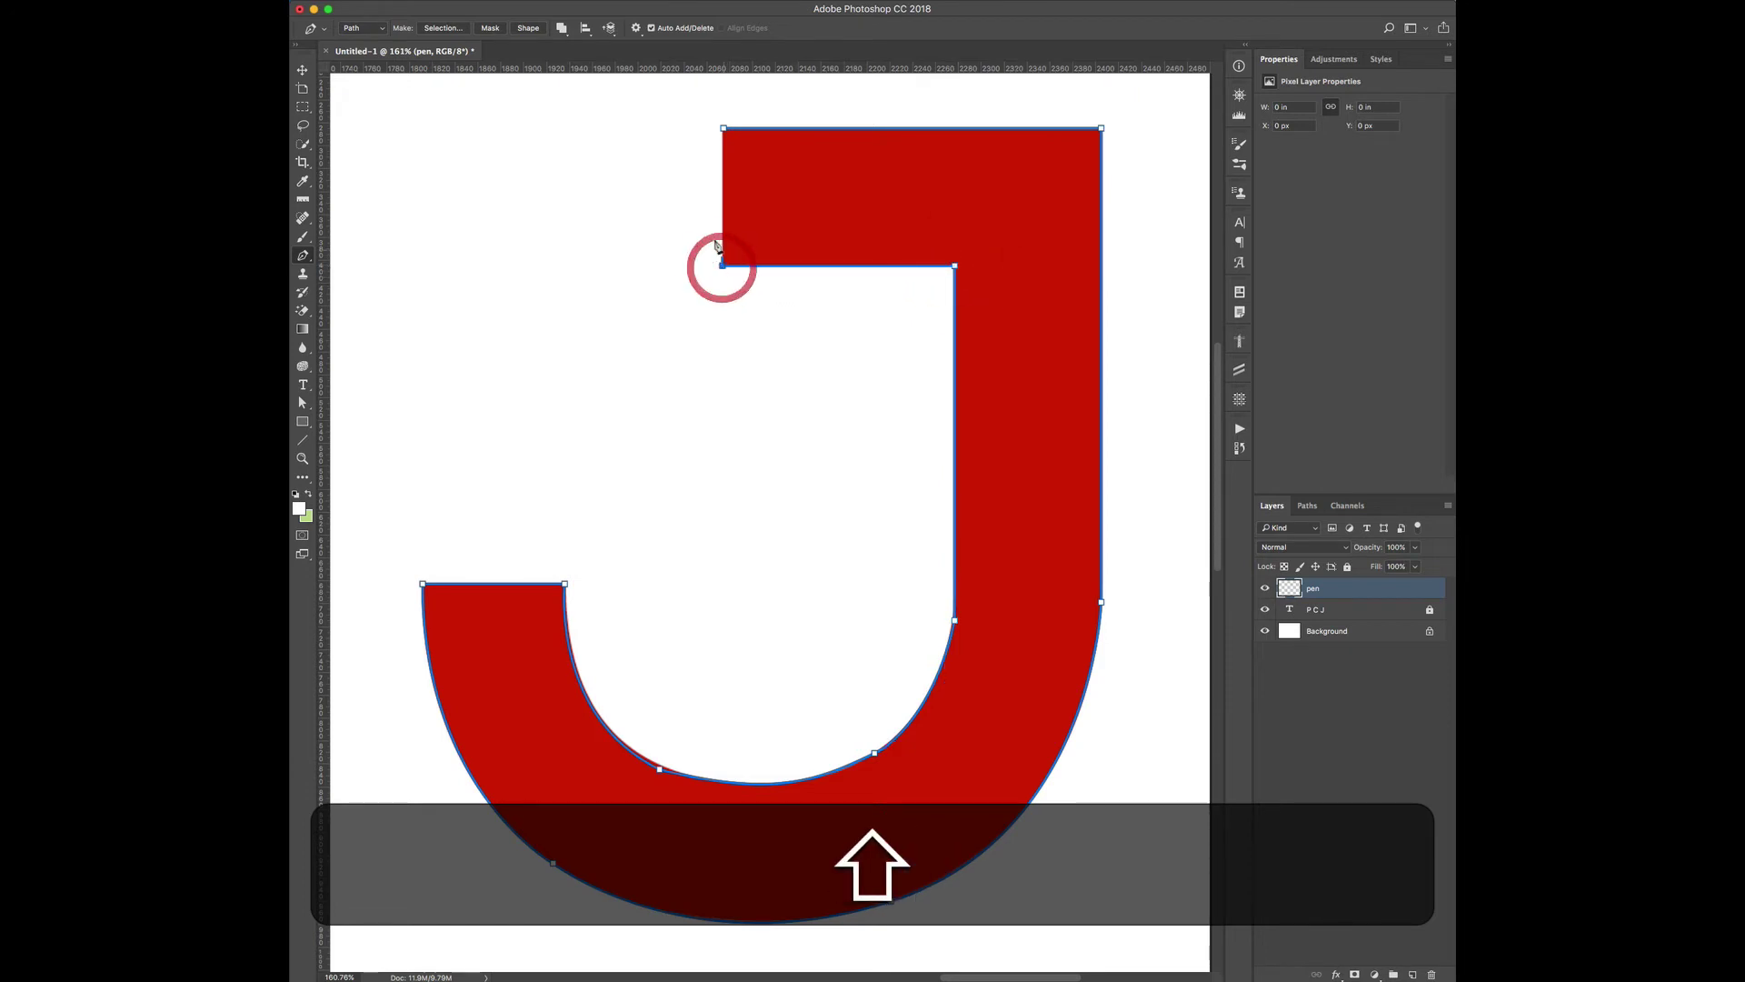
left_click_drag(723, 129, 631, 168)
key("super+z")
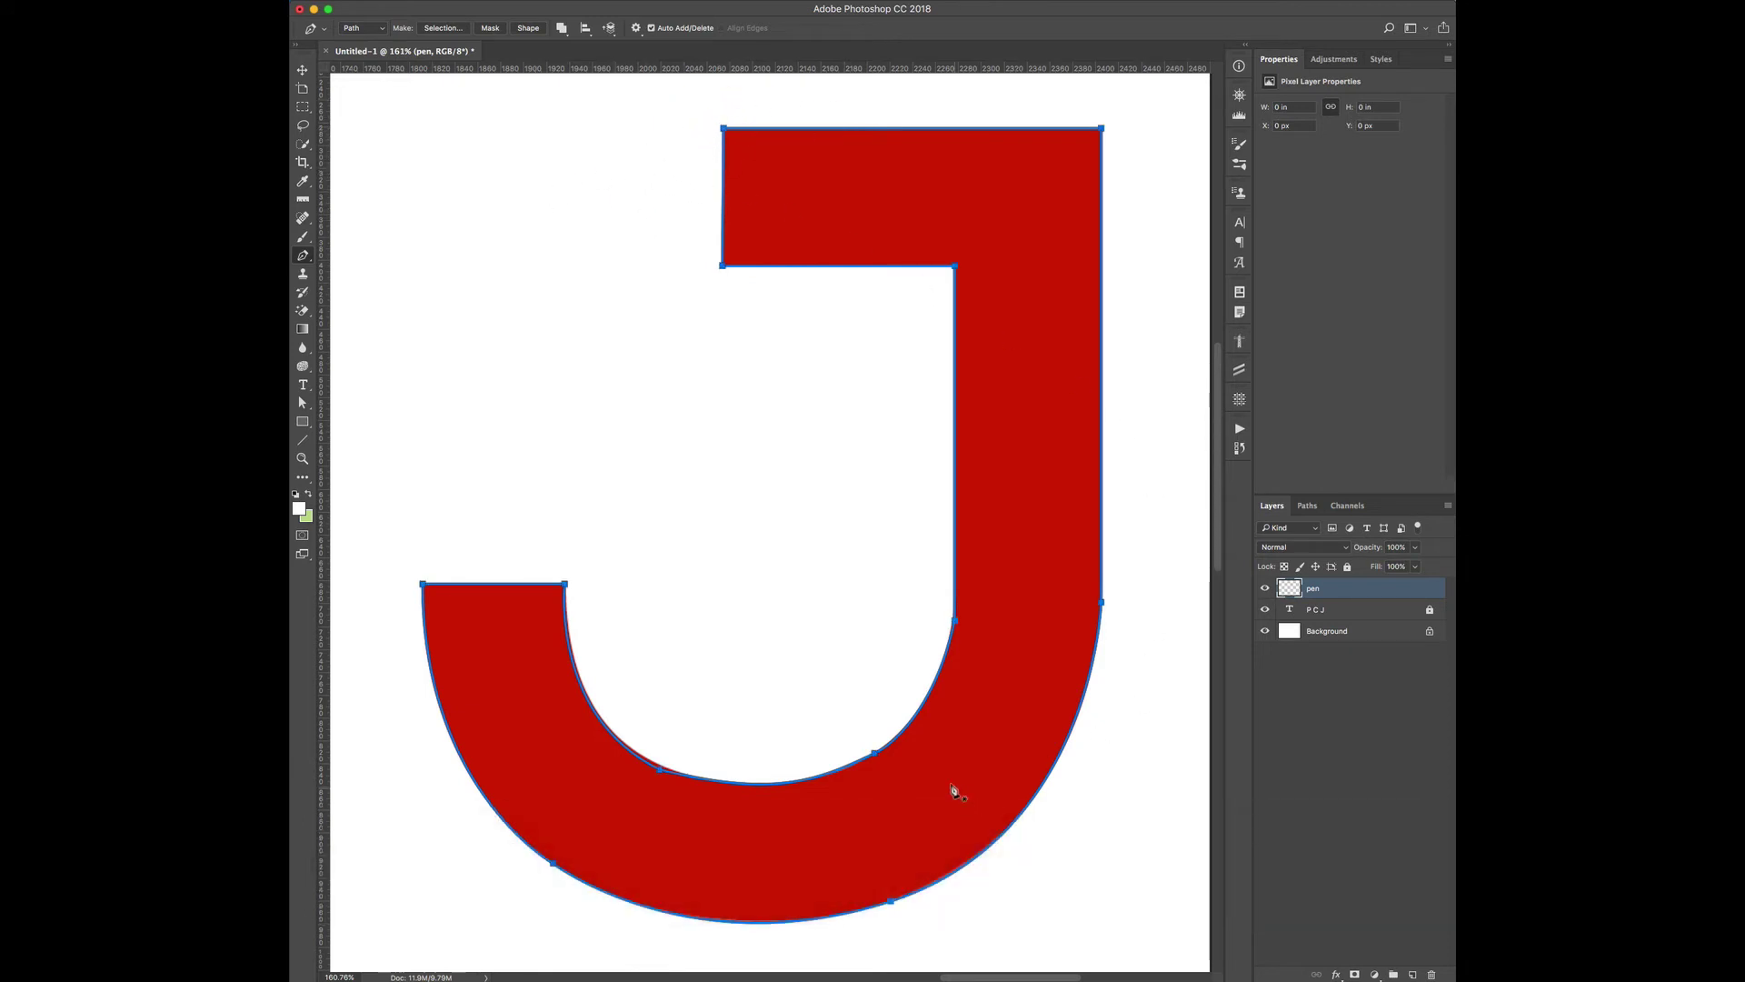
left_click(662, 768, "super")
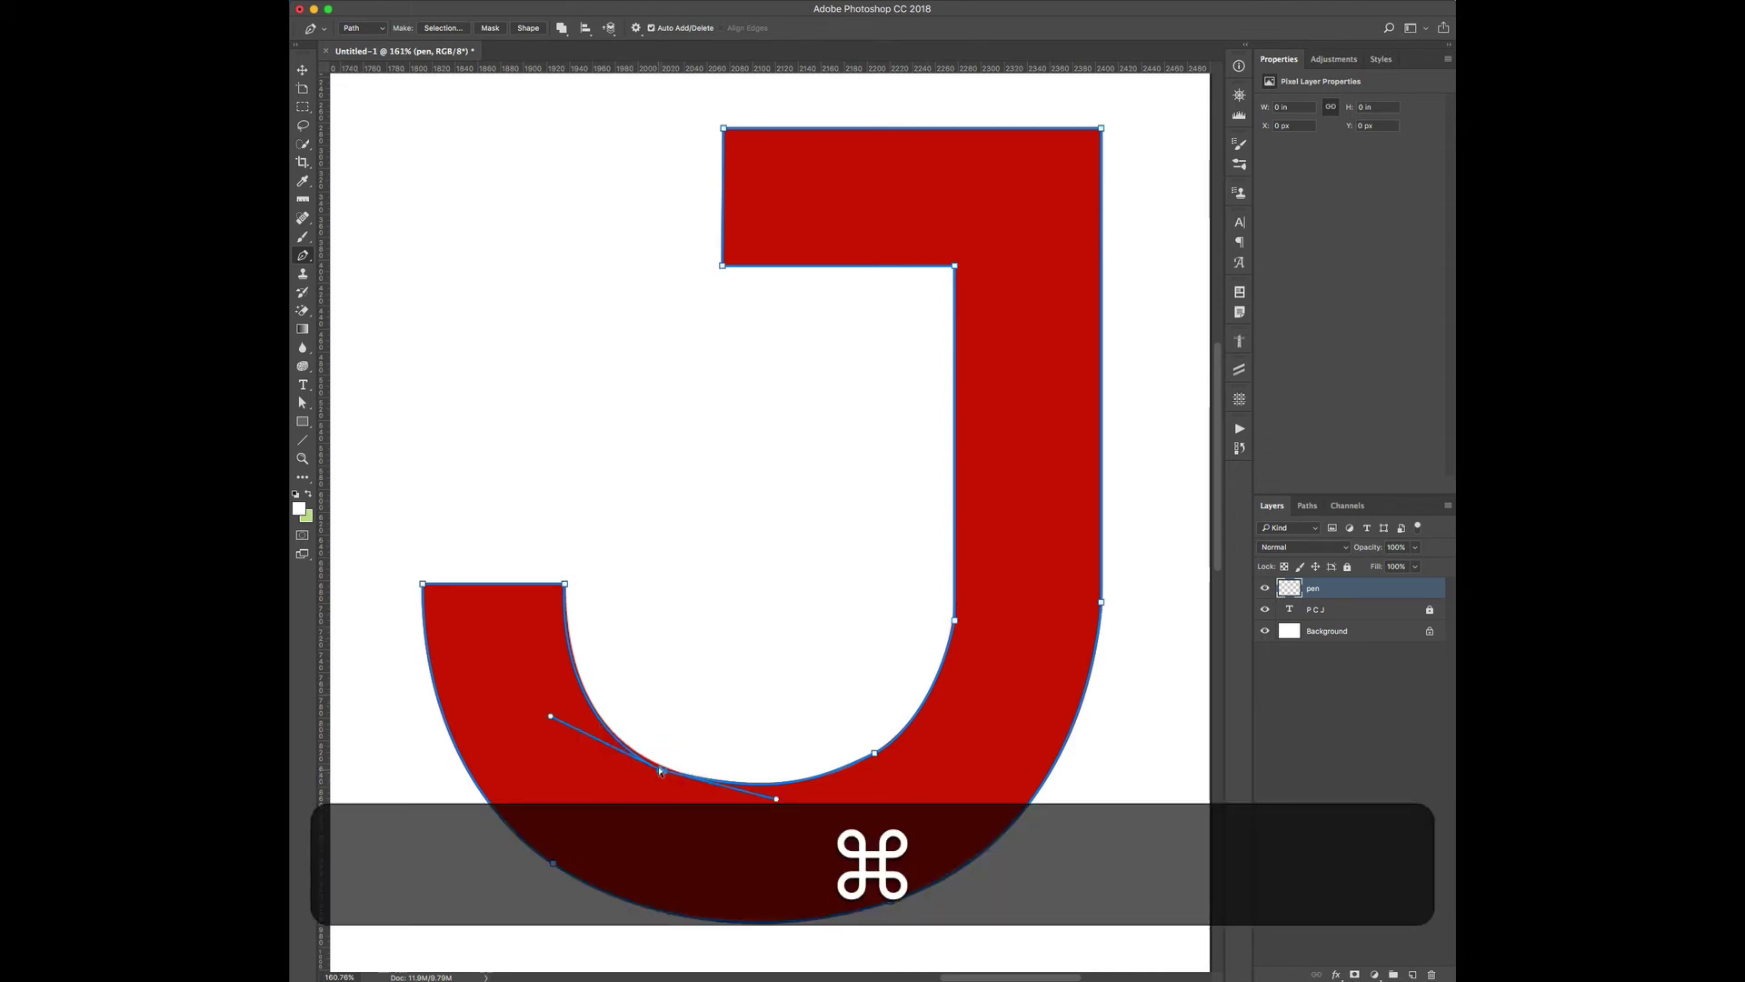
left_click_drag(666, 762, 660, 766)
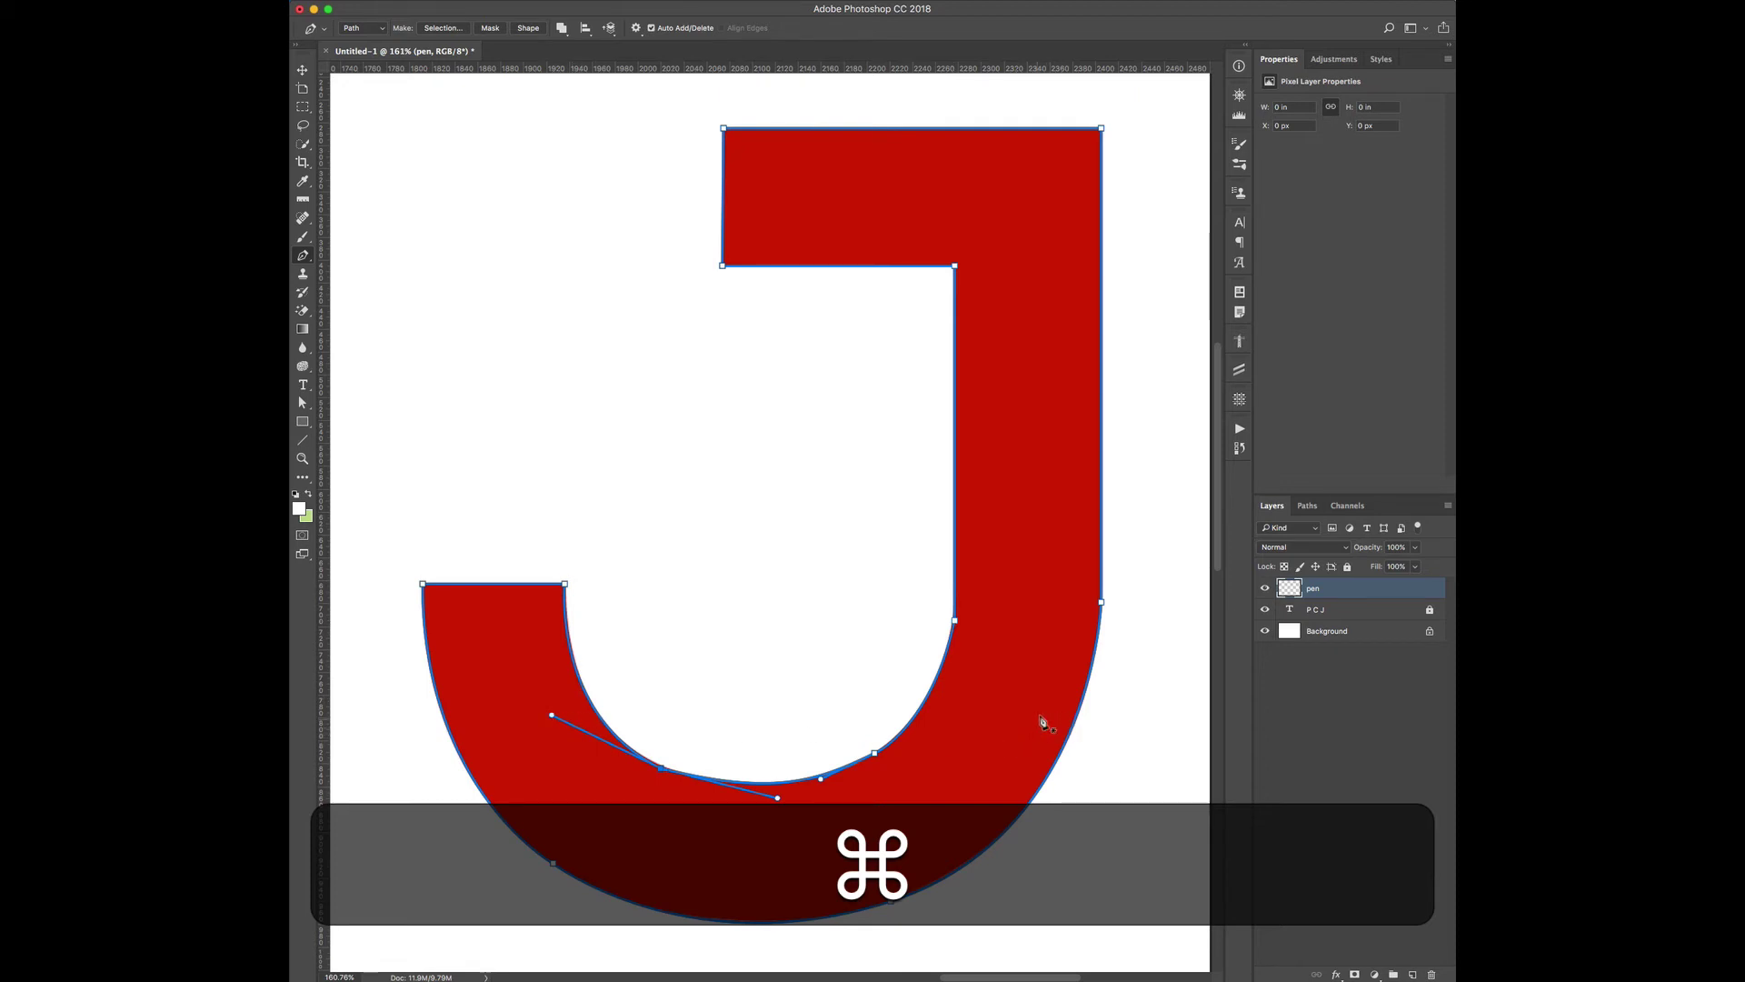
Fill the J-shaped path with a bright green Solid Color fill layer.
left_click(1379, 973)
left_click(1407, 728)
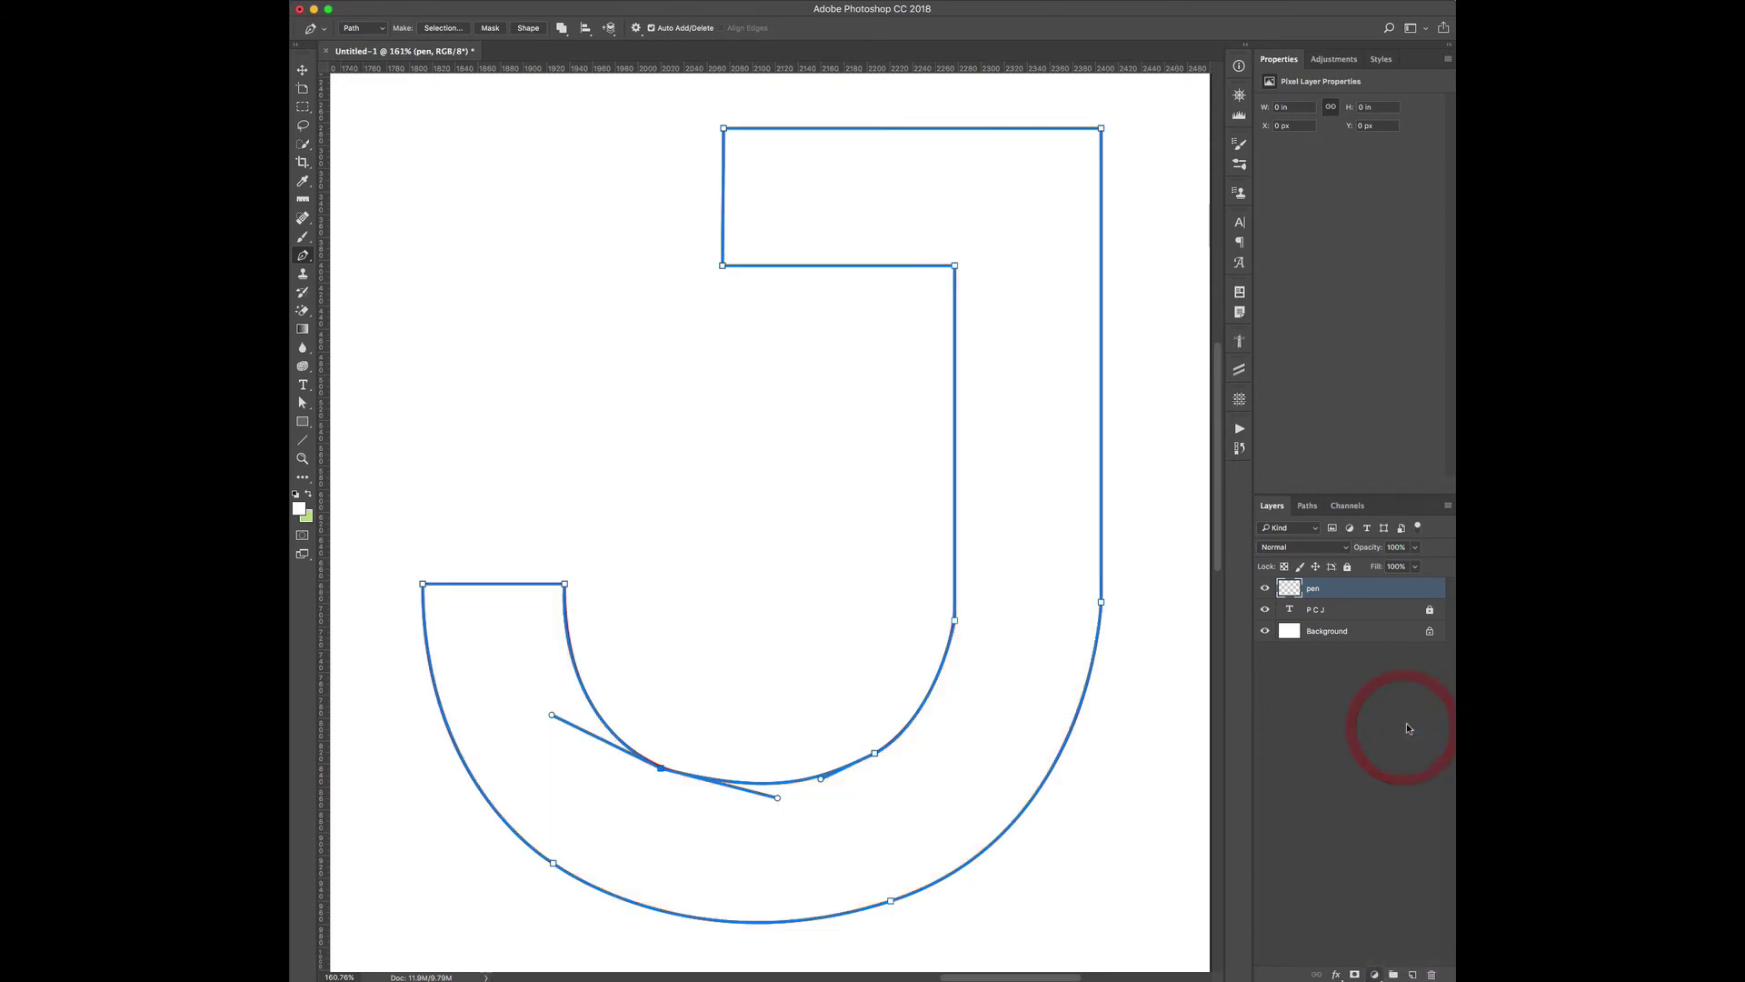
left_click(1104, 410)
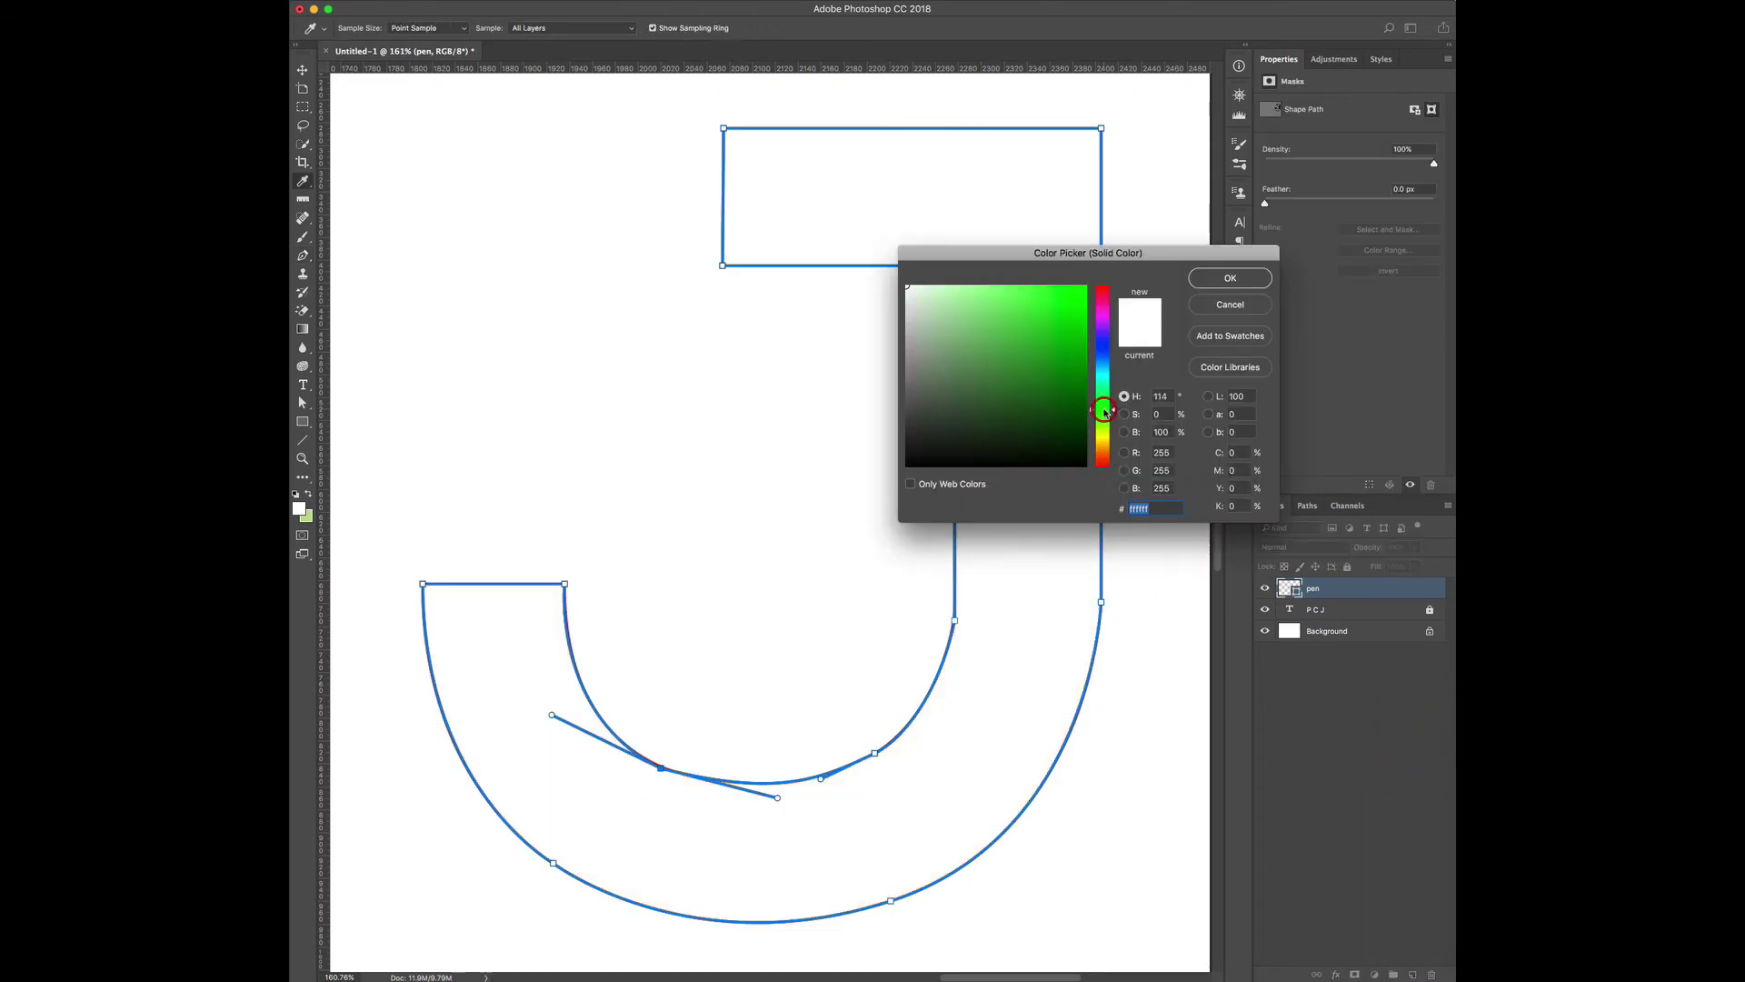
left_click(1085, 291)
left_click(1229, 279)
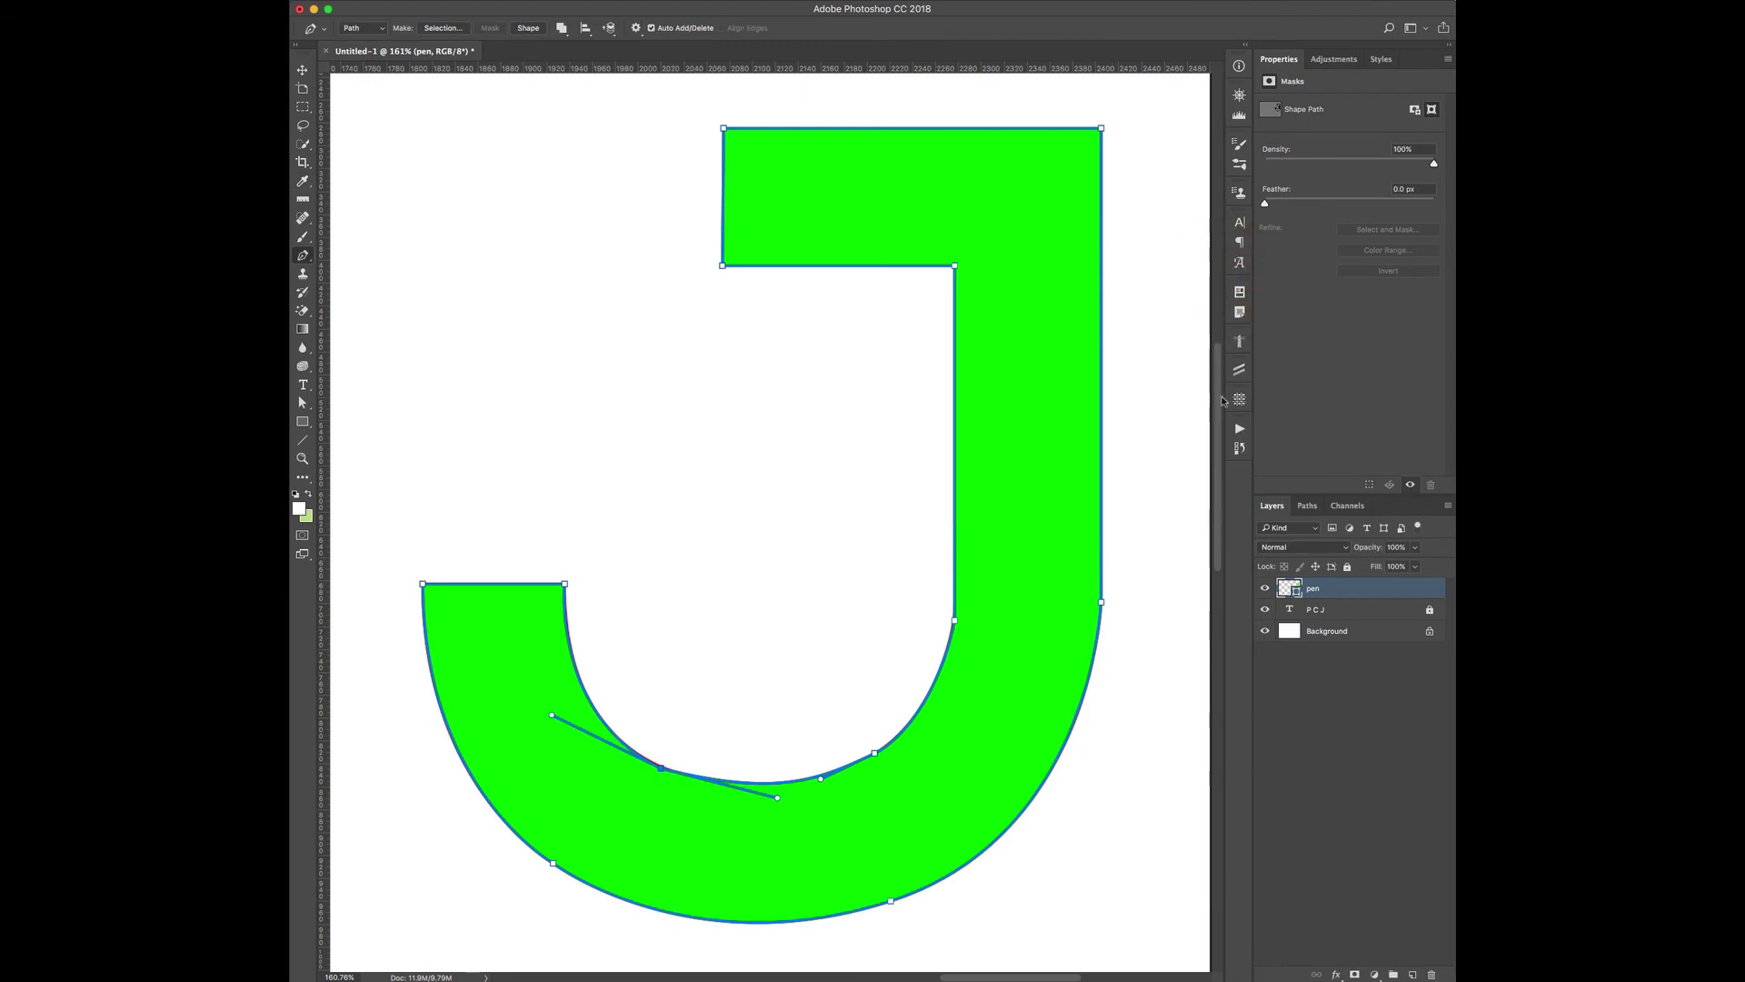
Deselect the layer and the path's anchors, and hide the pen layer.
left_click(1313, 699)
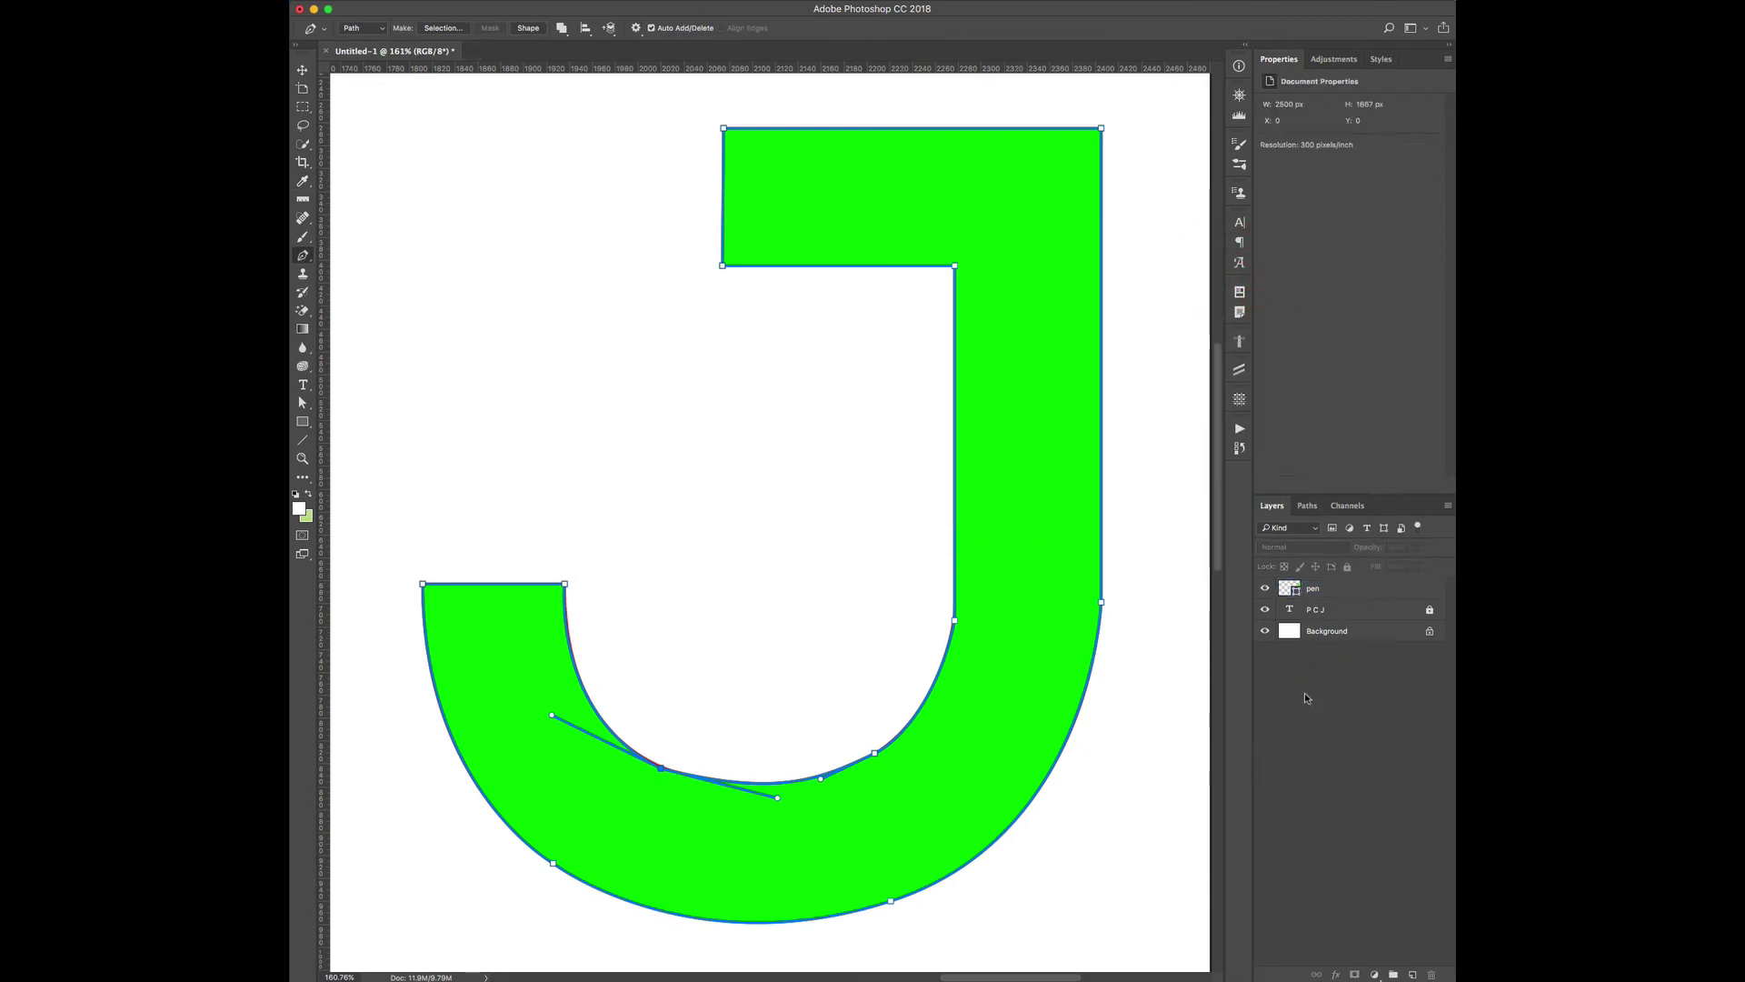
left_click(1163, 718, "super")
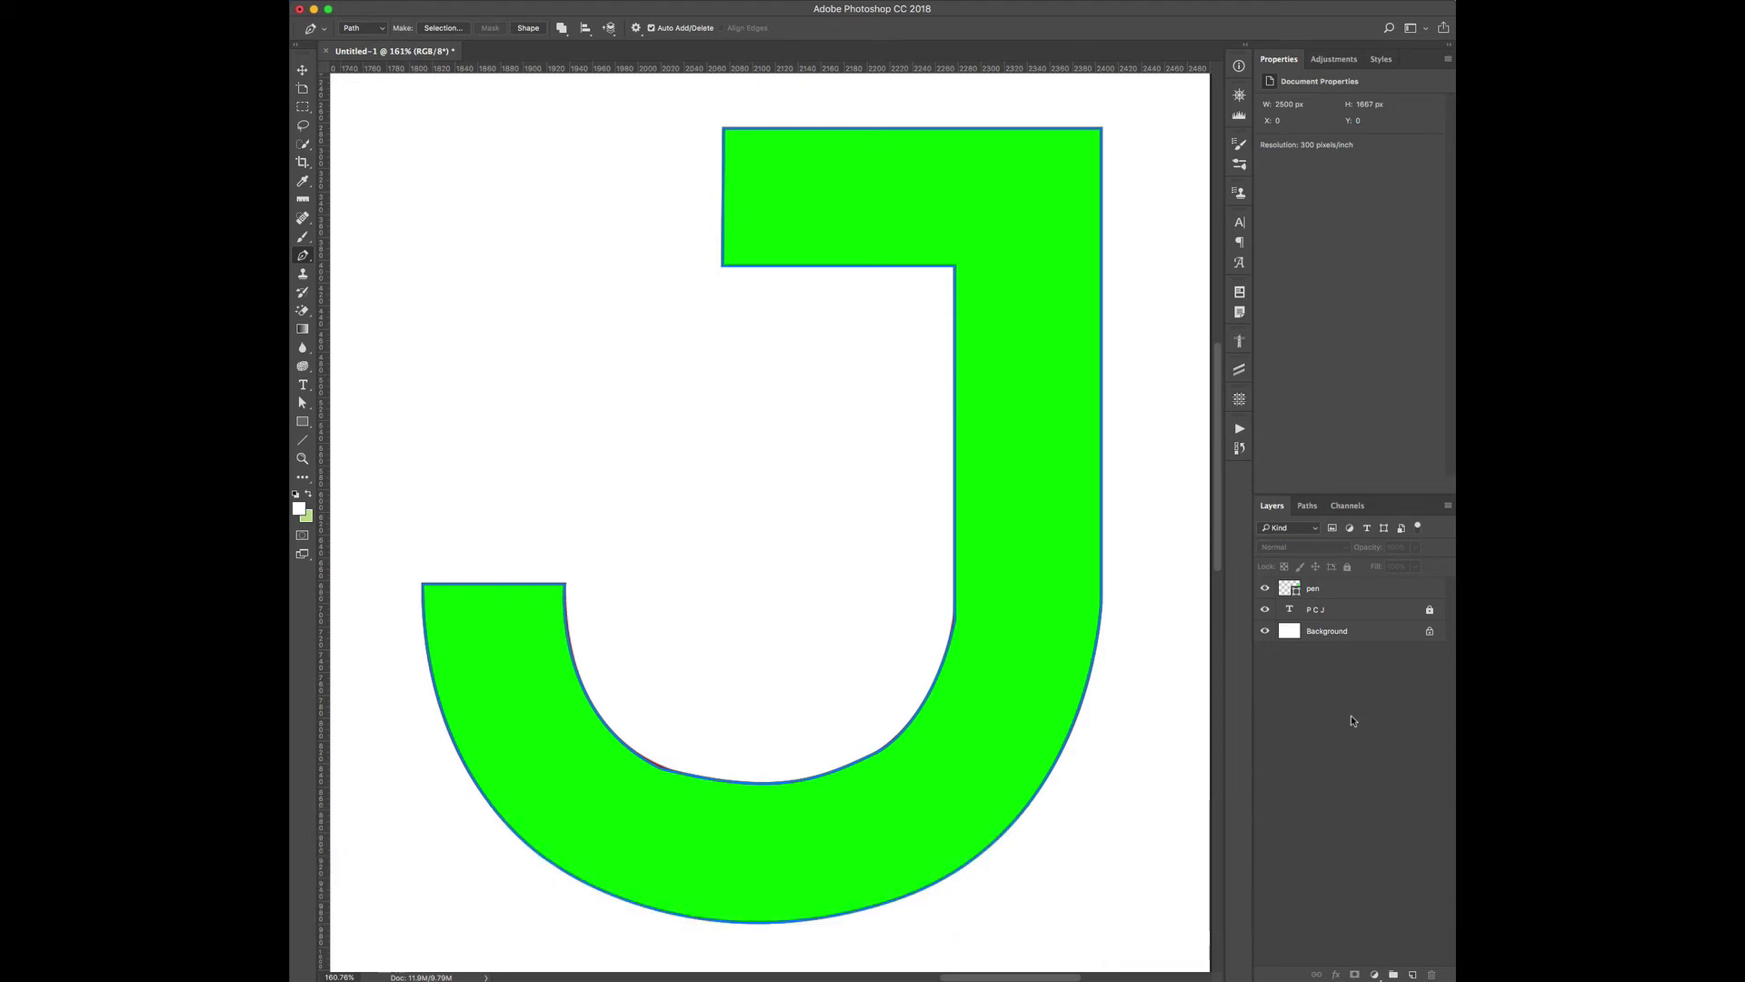
left_click(1264, 588)
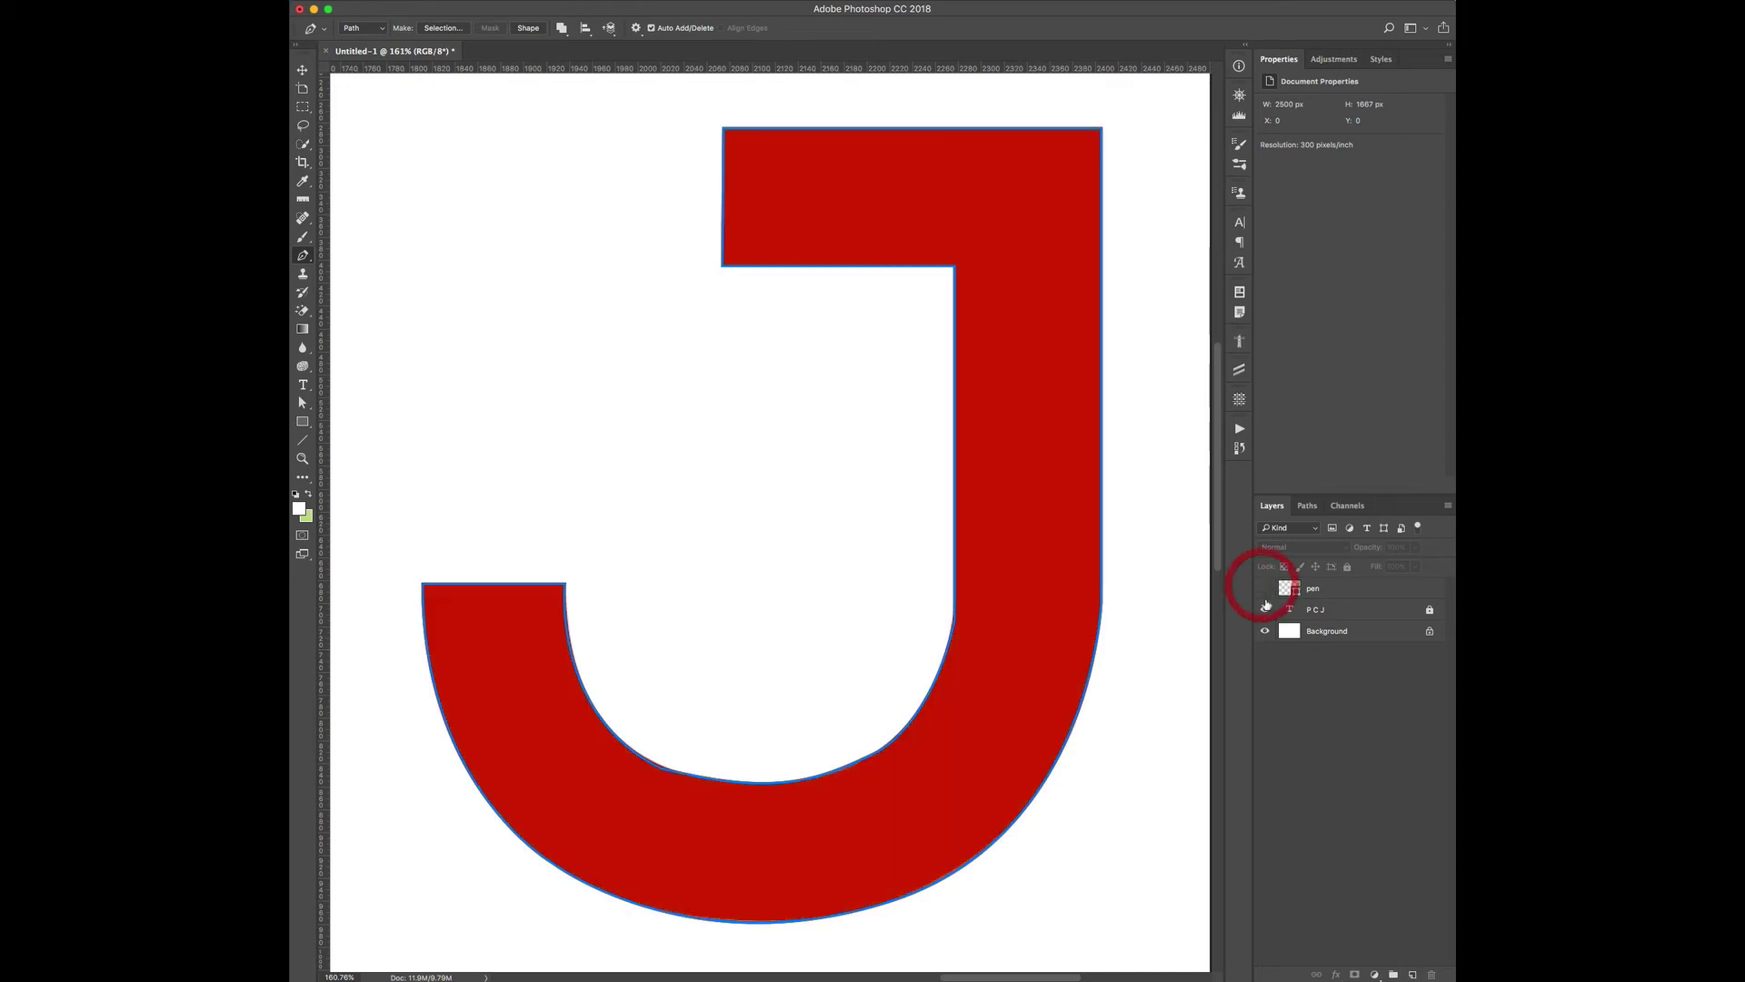
Create a new layer named "curvature".
left_click(1413, 972, "alt")
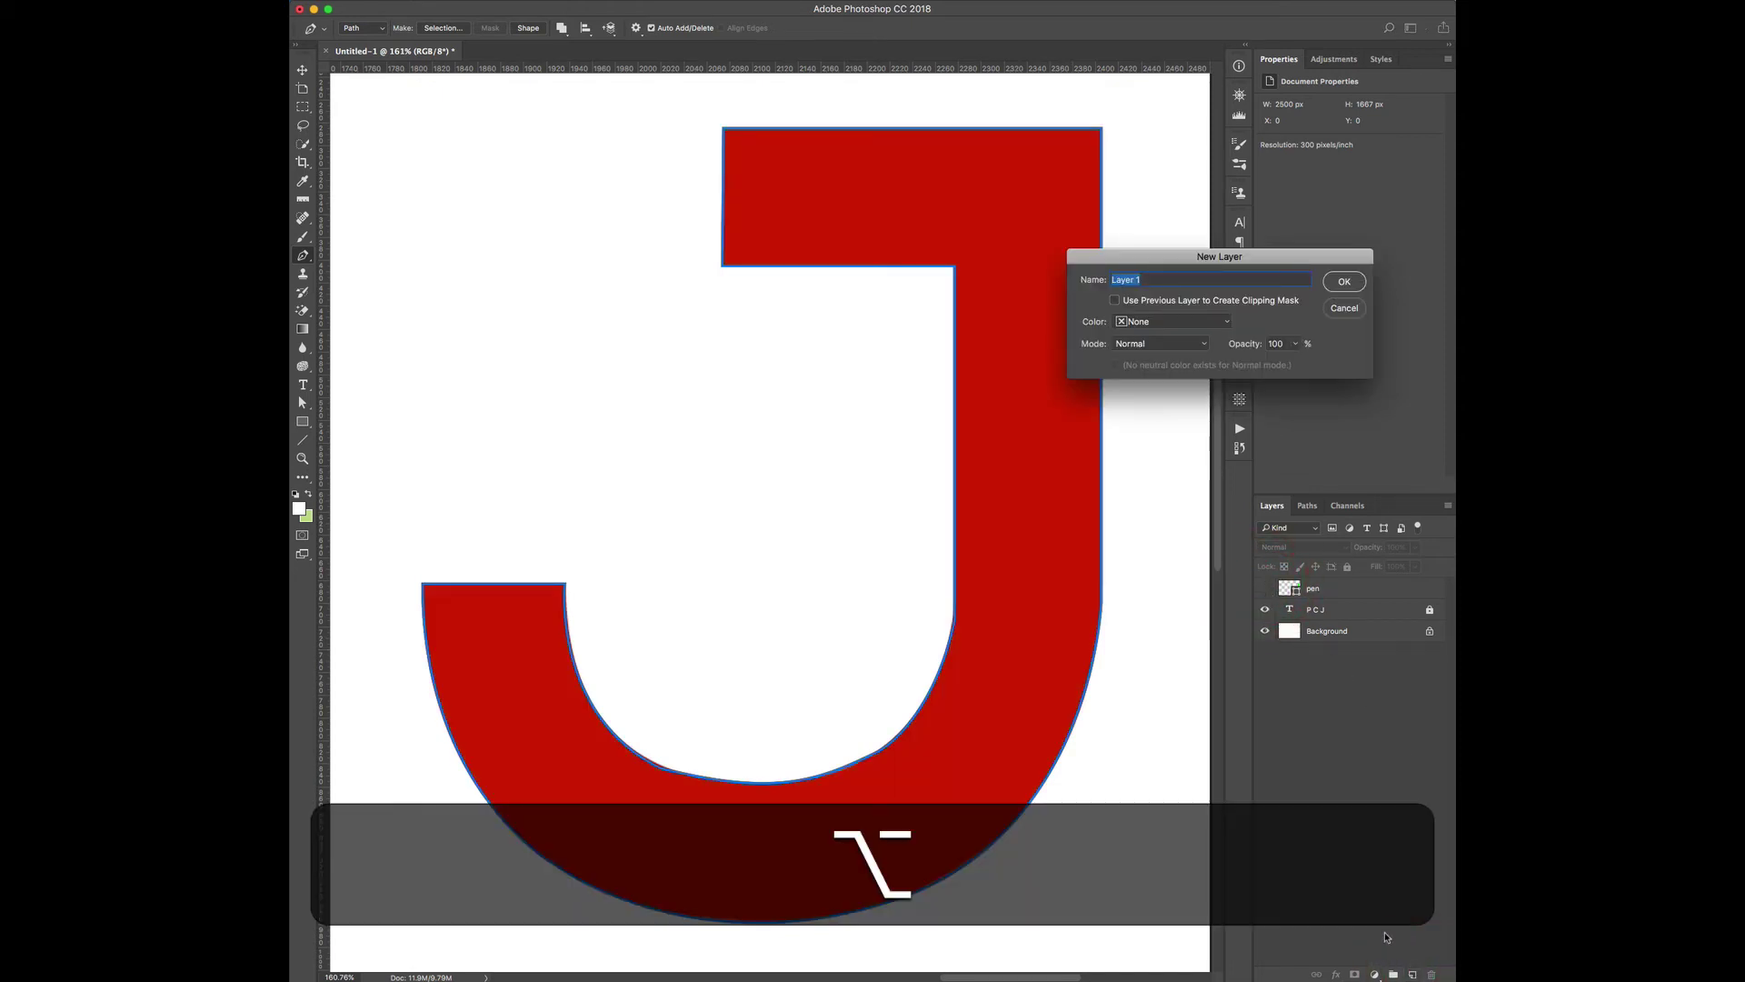
type("cur")
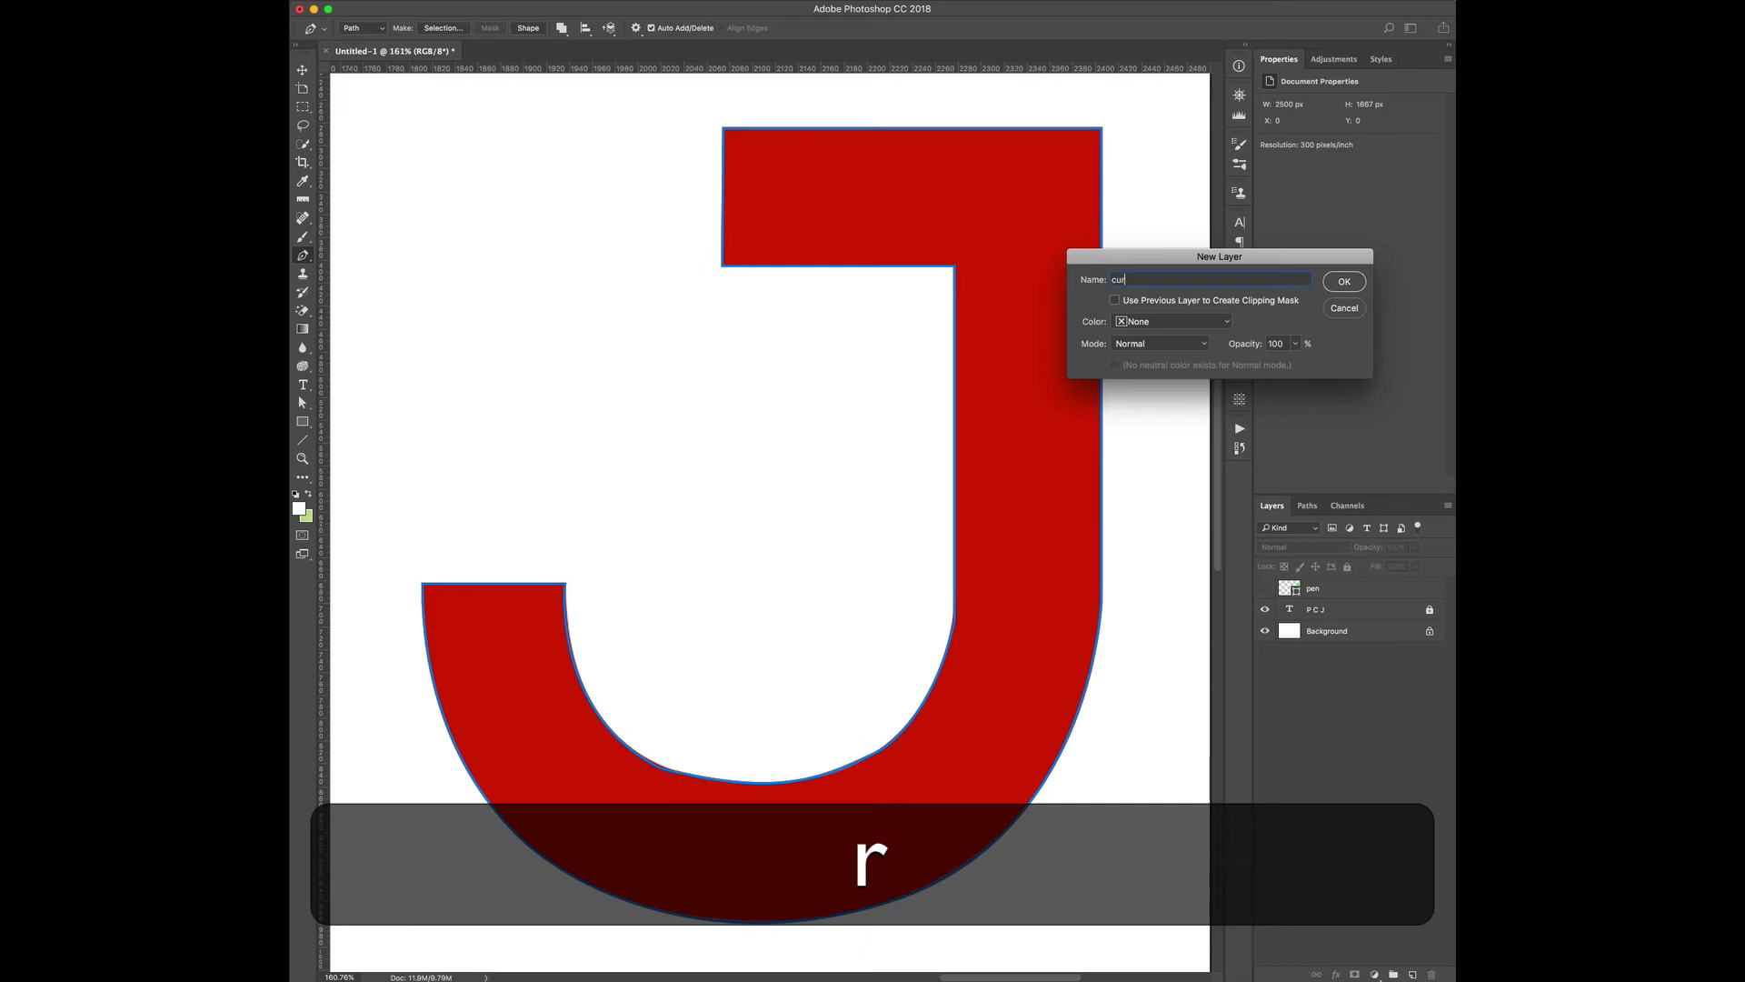
type("vature")
key("Return")
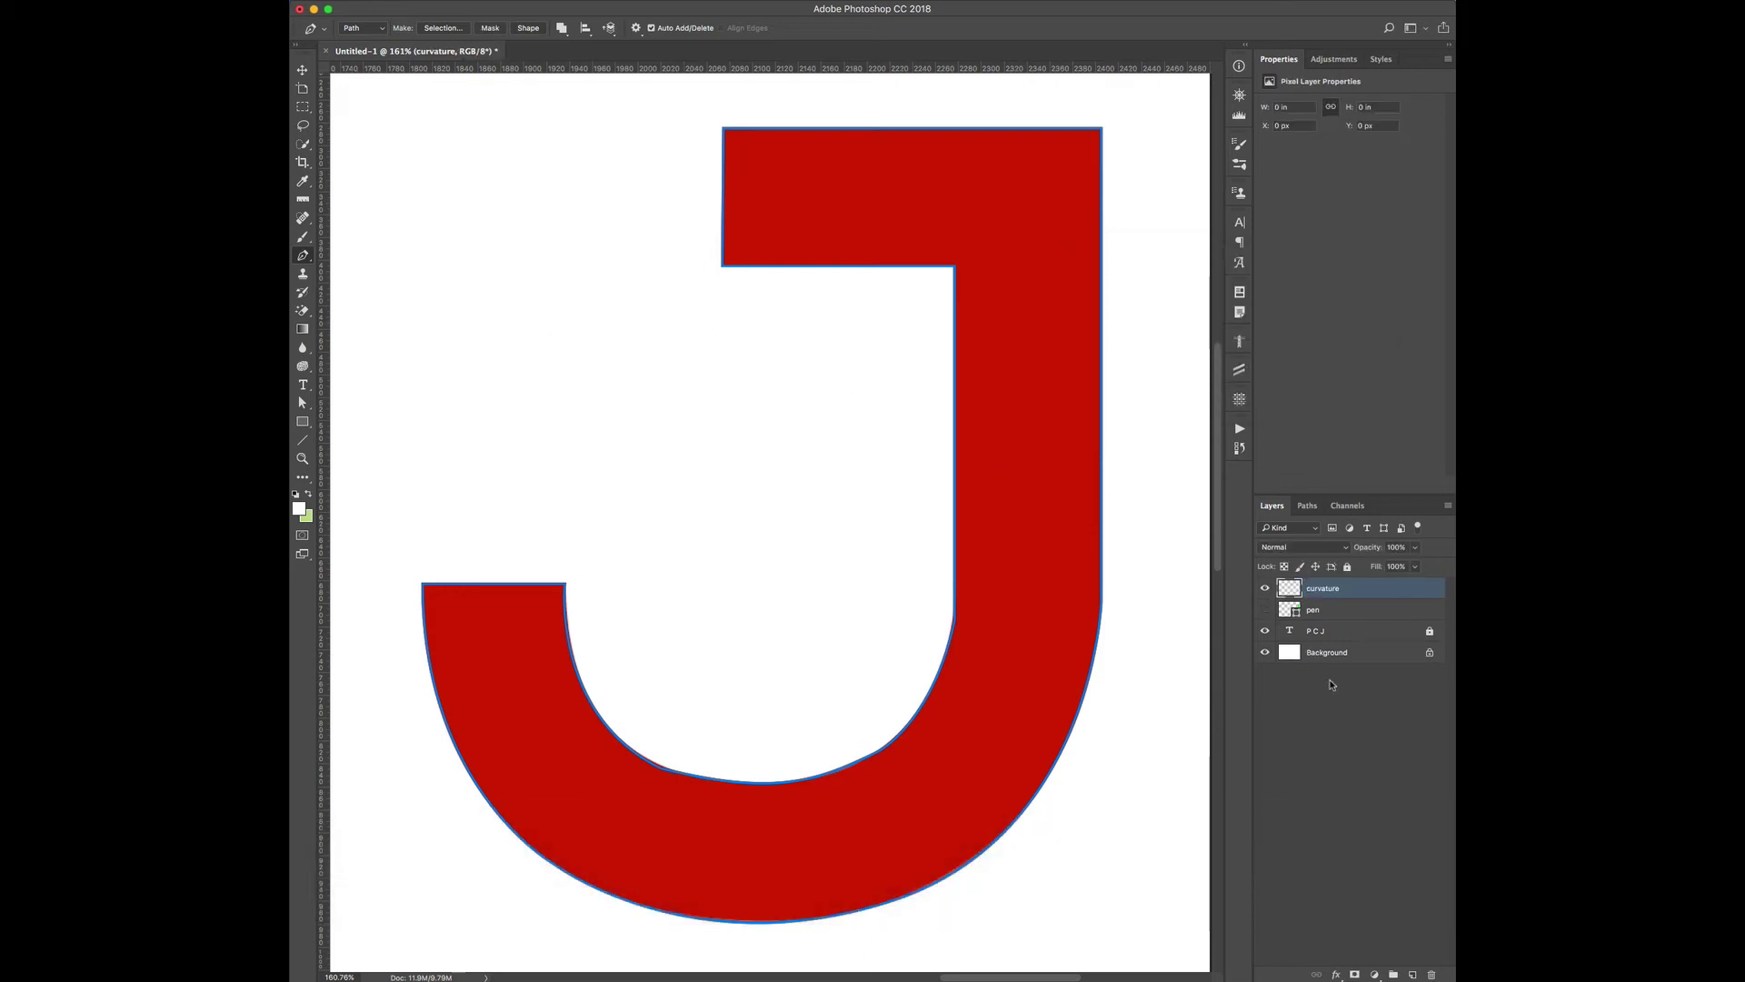
Deselect the work path left from the pen tracing to clear its outline from the canvas, and return to the layer list.
left_click(1307, 506)
left_click(1292, 553)
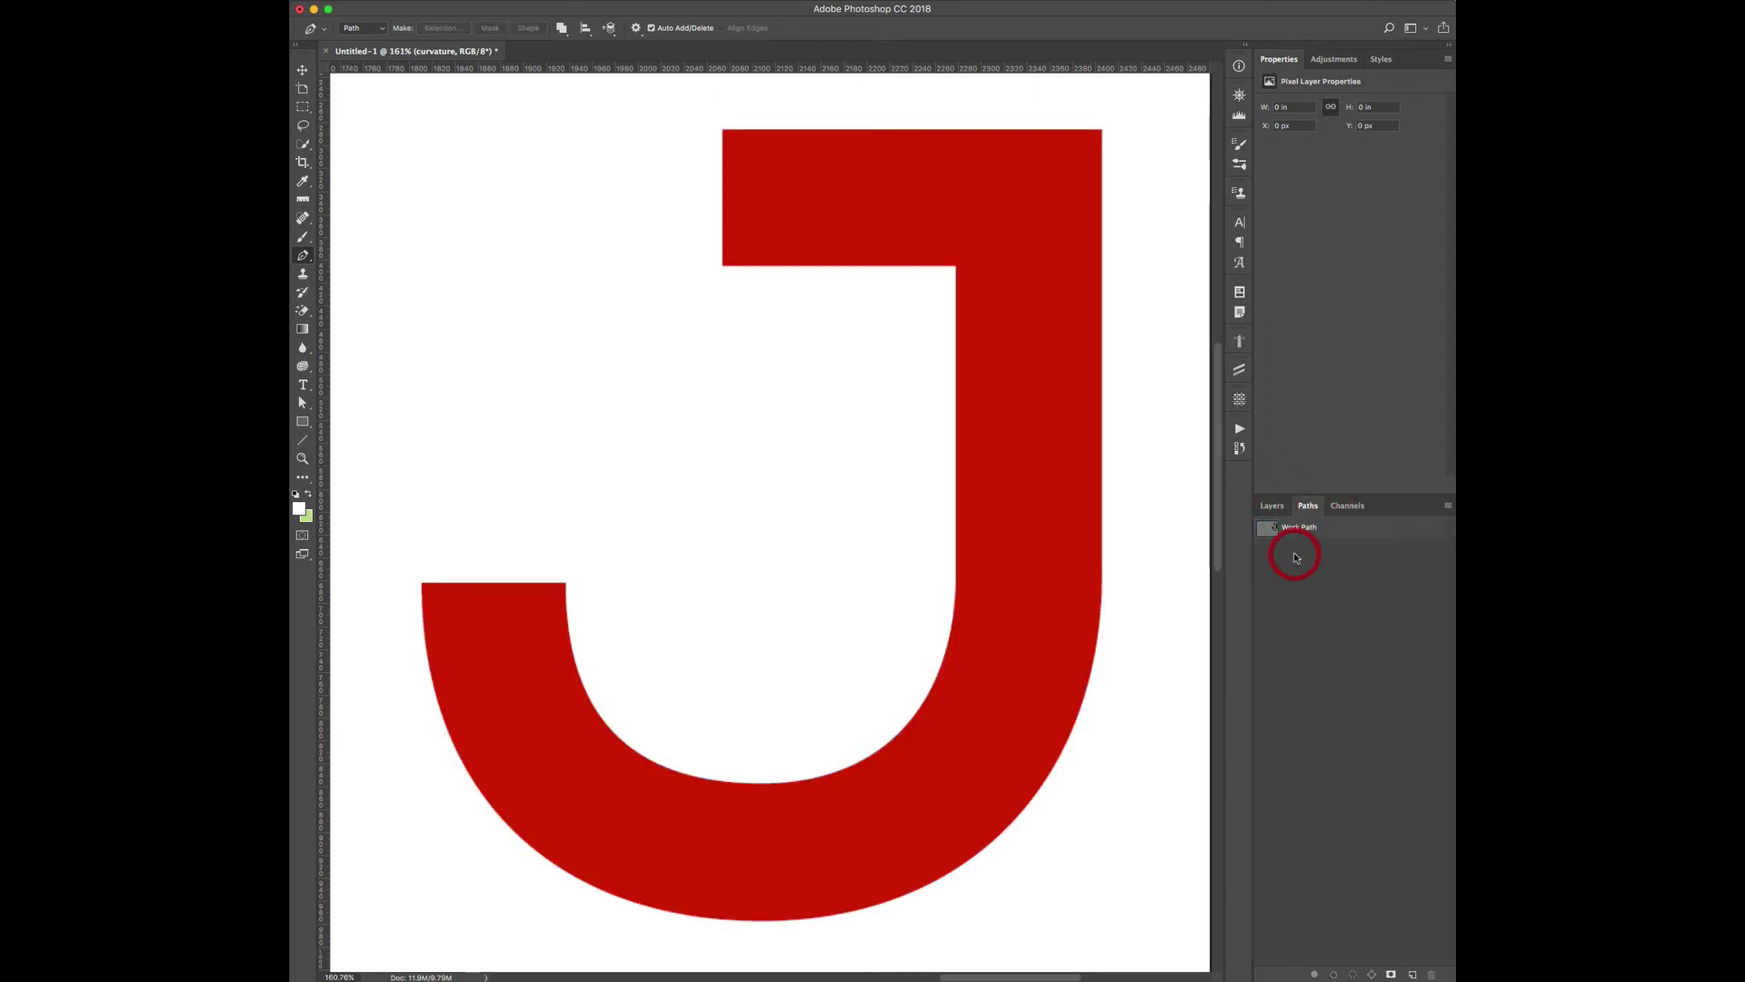
left_click(1270, 506)
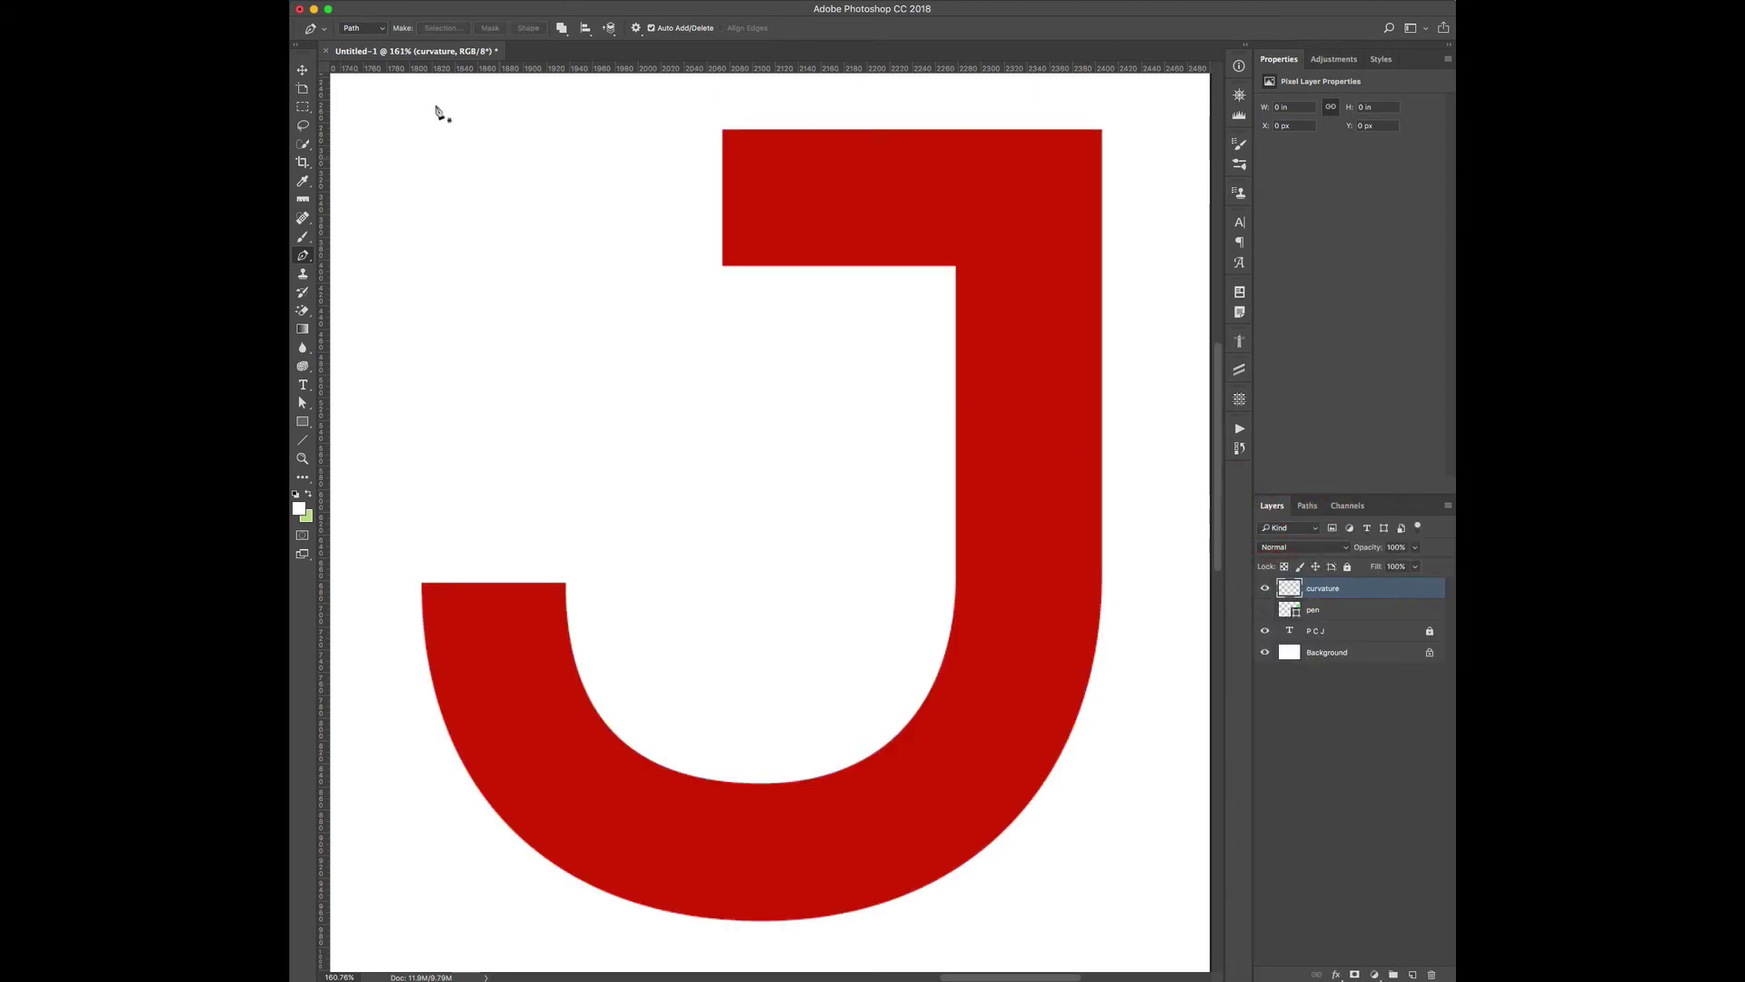
Switch the highlight color in the Interface preferences to Default and back to Blue, and accept the preferences.
left_click(370, 4)
mouse_move(368, 39)
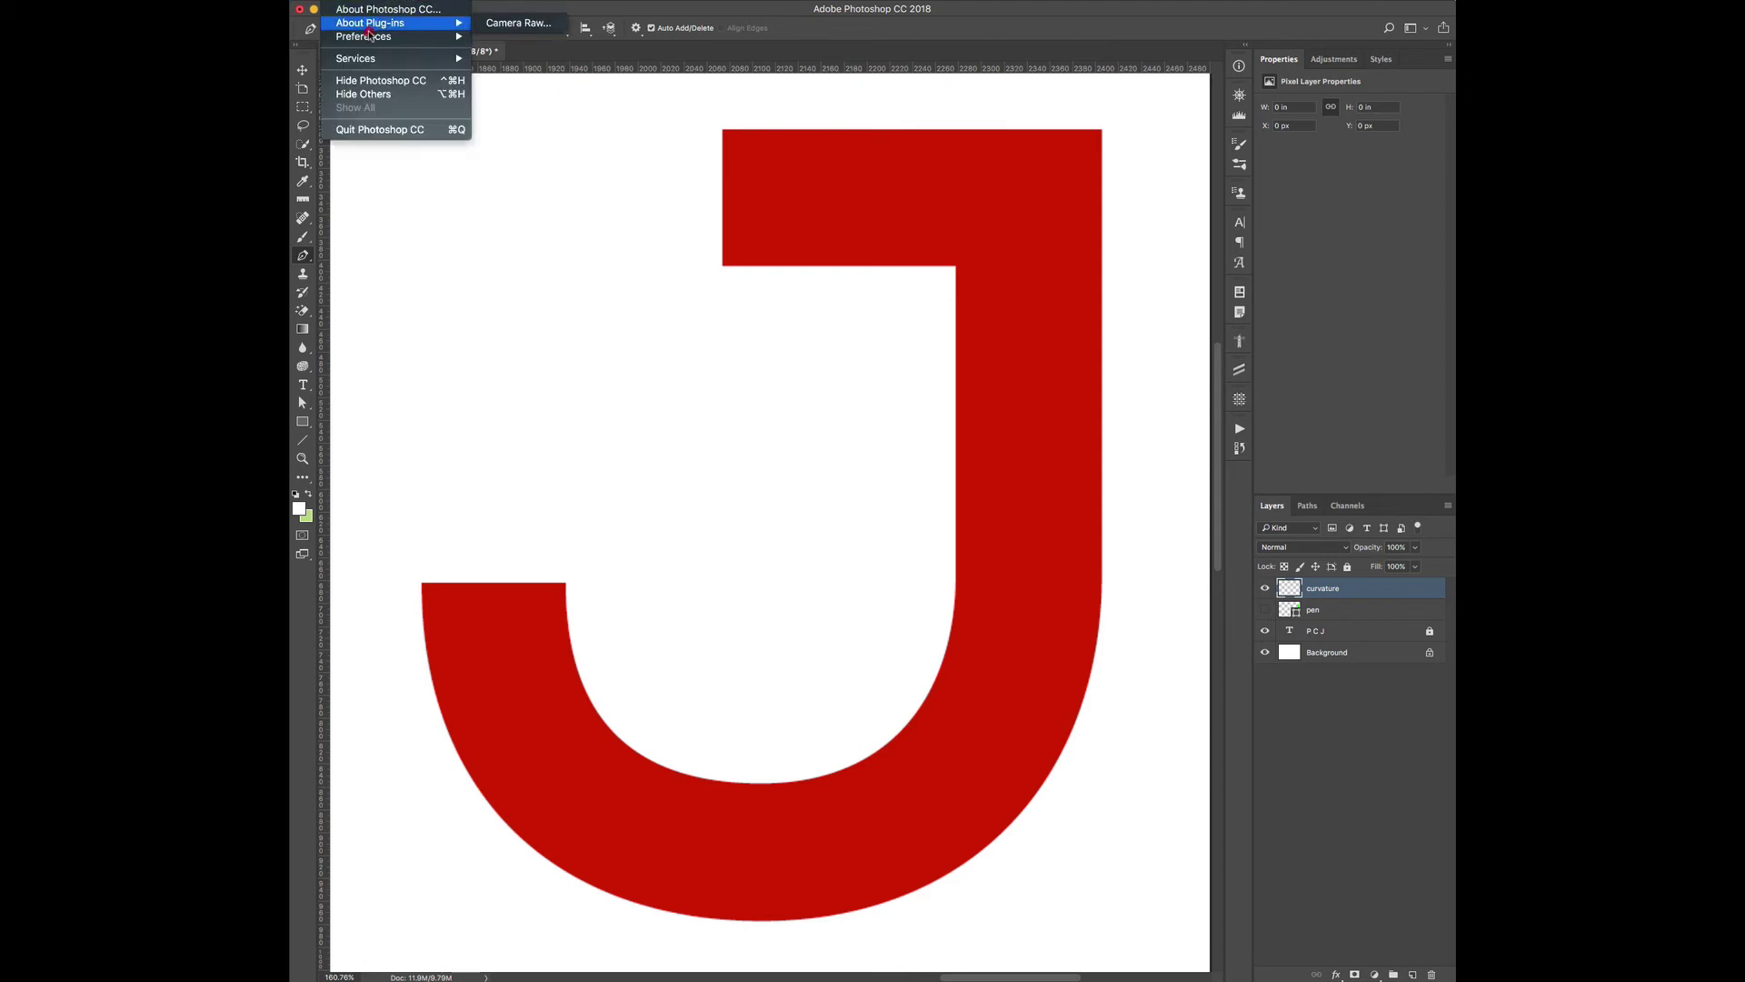
left_click(525, 58)
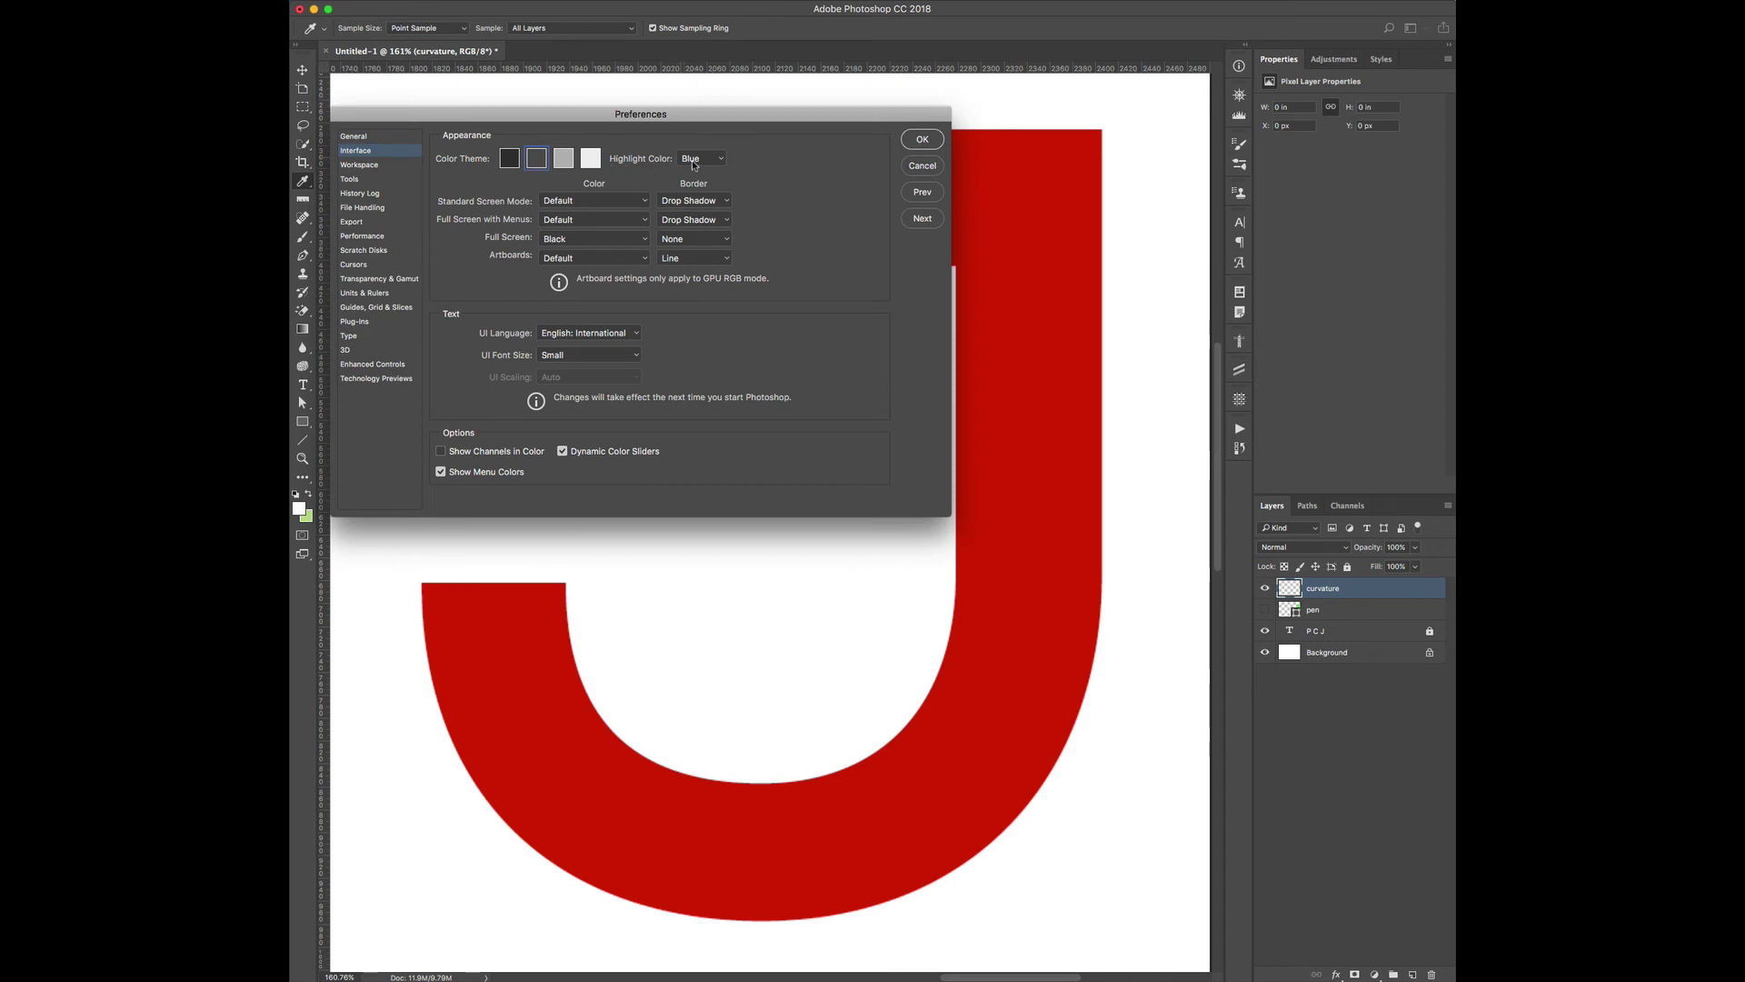
left_click(694, 163)
left_click(706, 150)
left_click(713, 161)
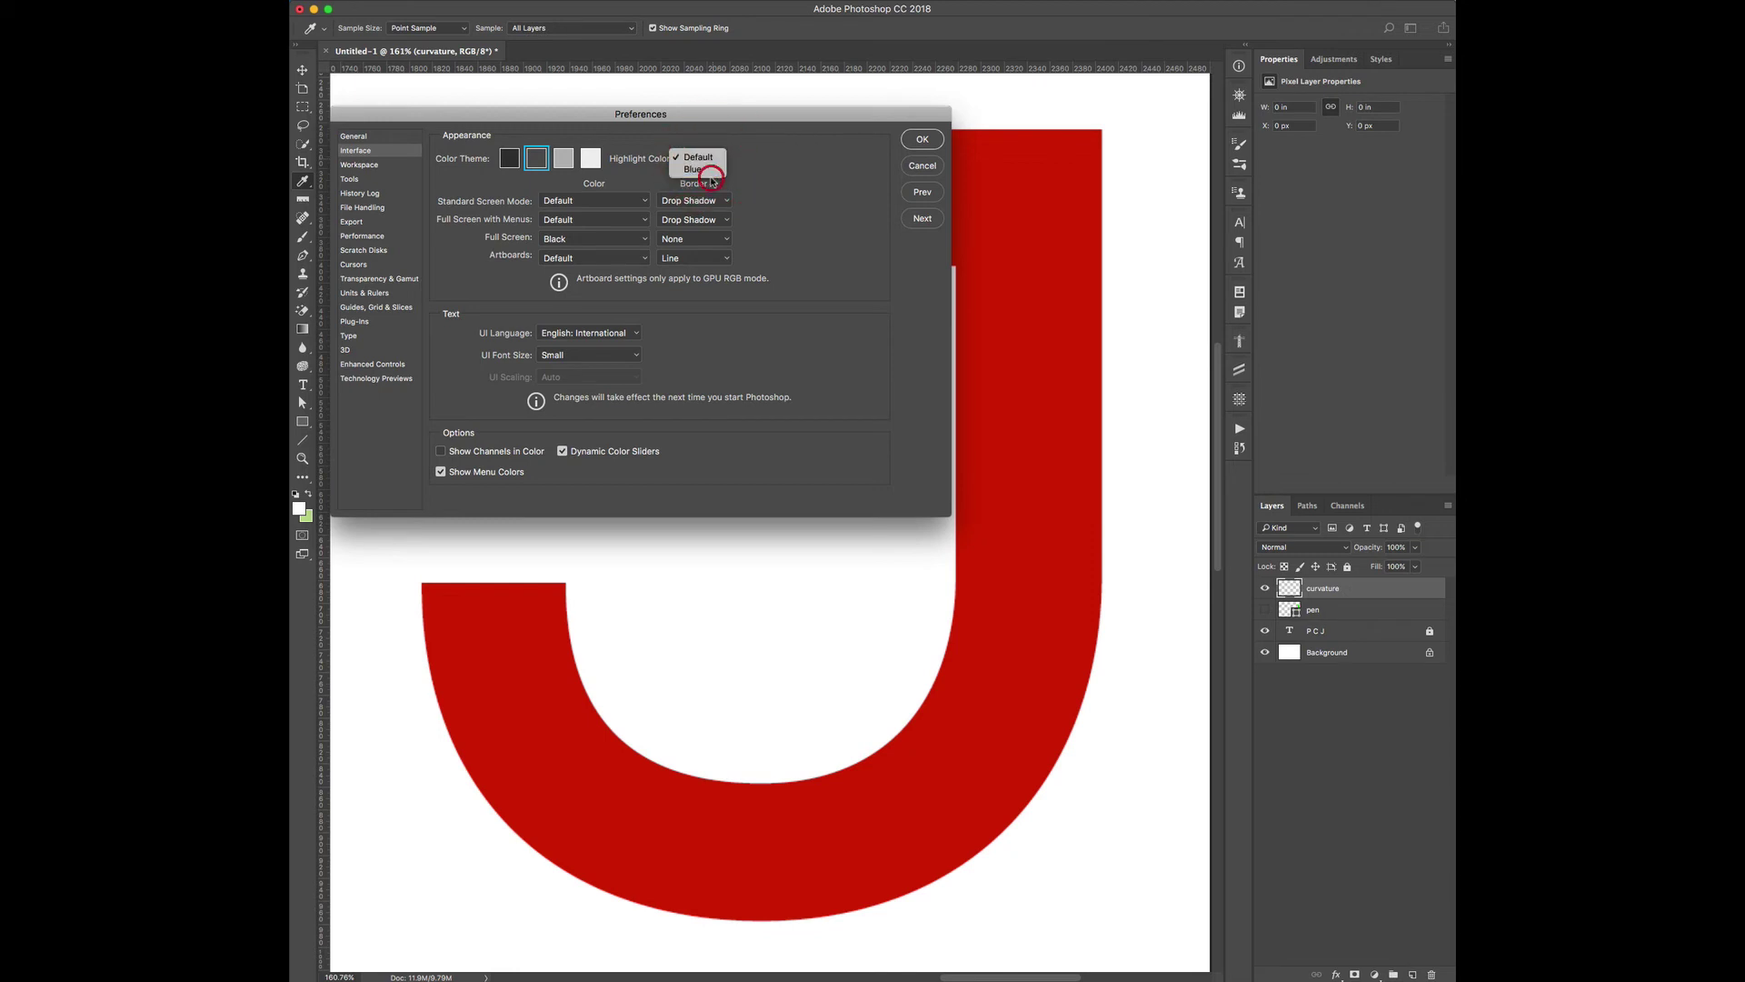
left_click(706, 172)
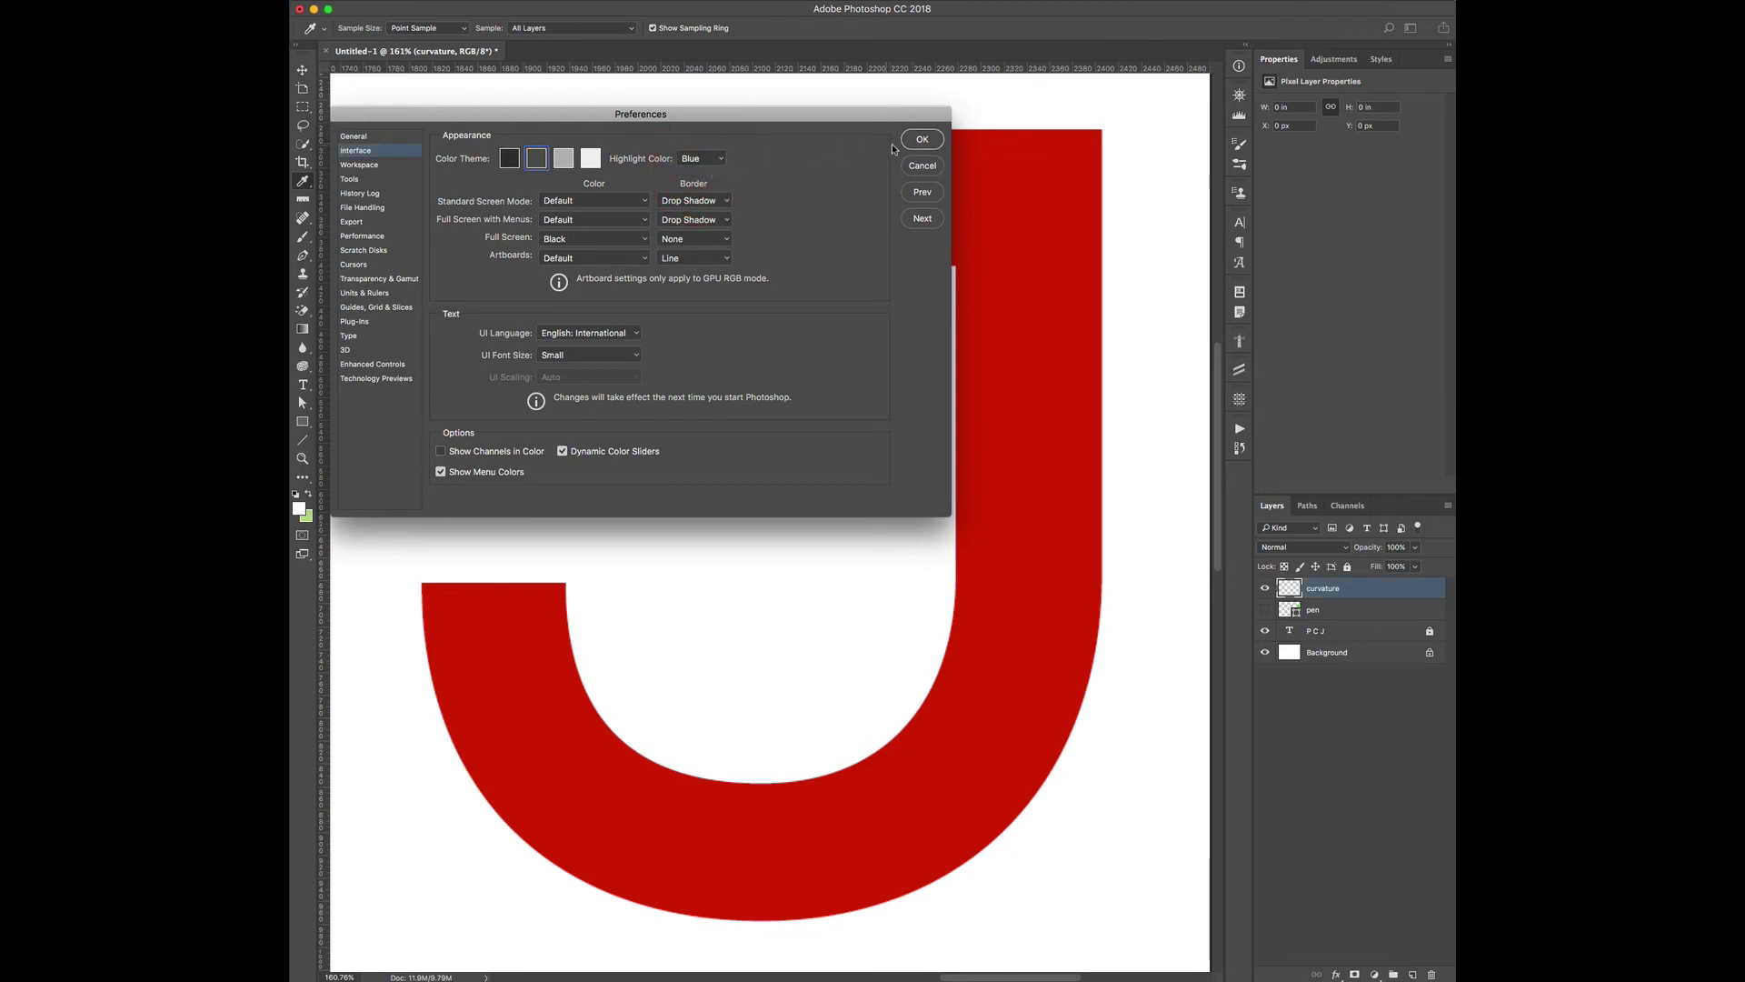
left_click(924, 141)
Start a path with the Curvature Pen tool at the J's inner corner and run a straight segment to the bar's lower-left corner.
key("p")
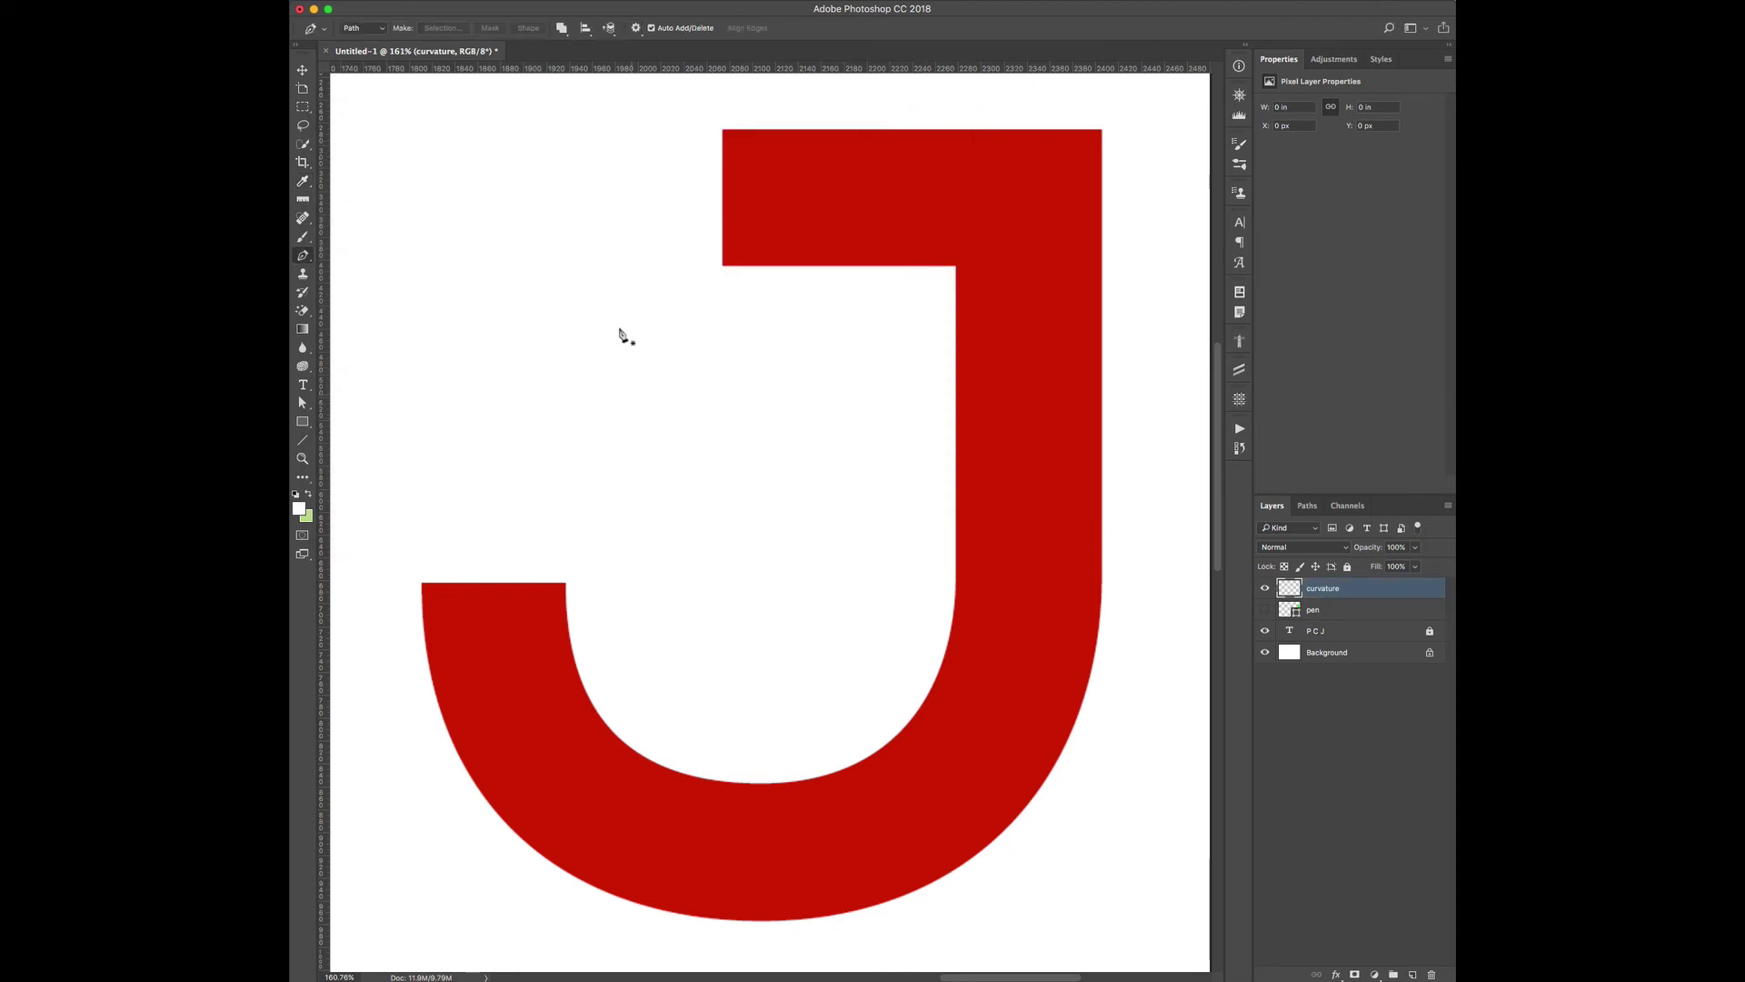
right_click(304, 258)
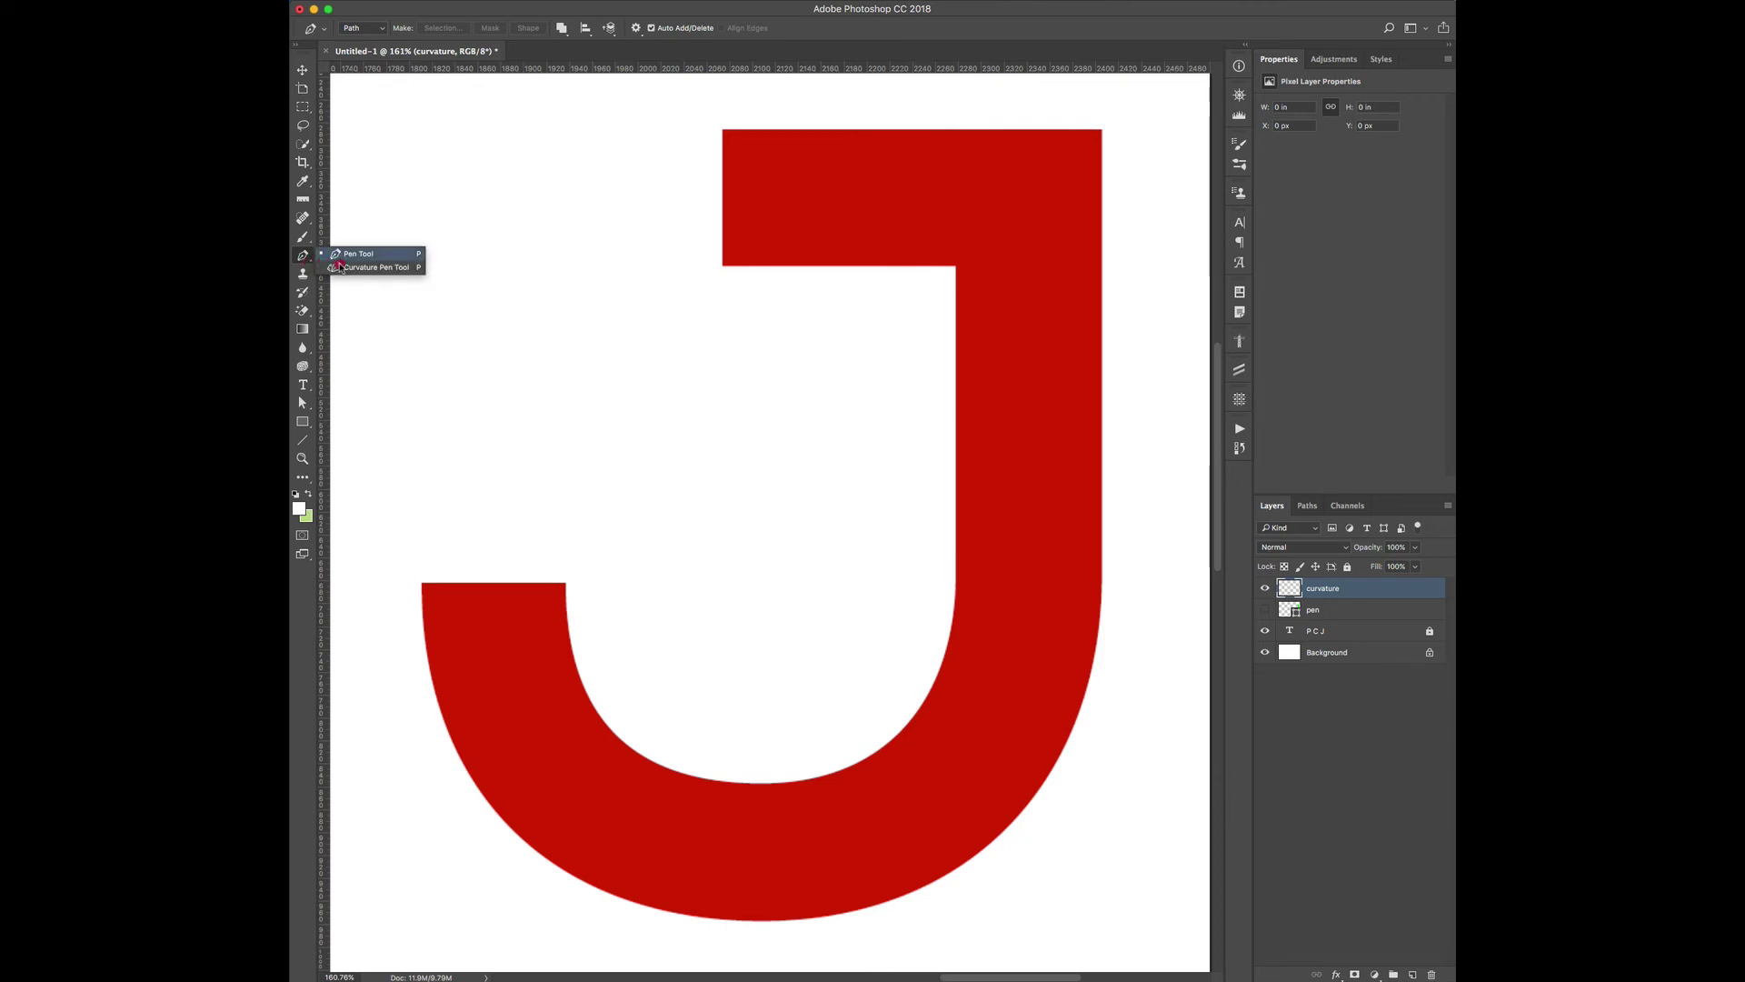
left_click(364, 269)
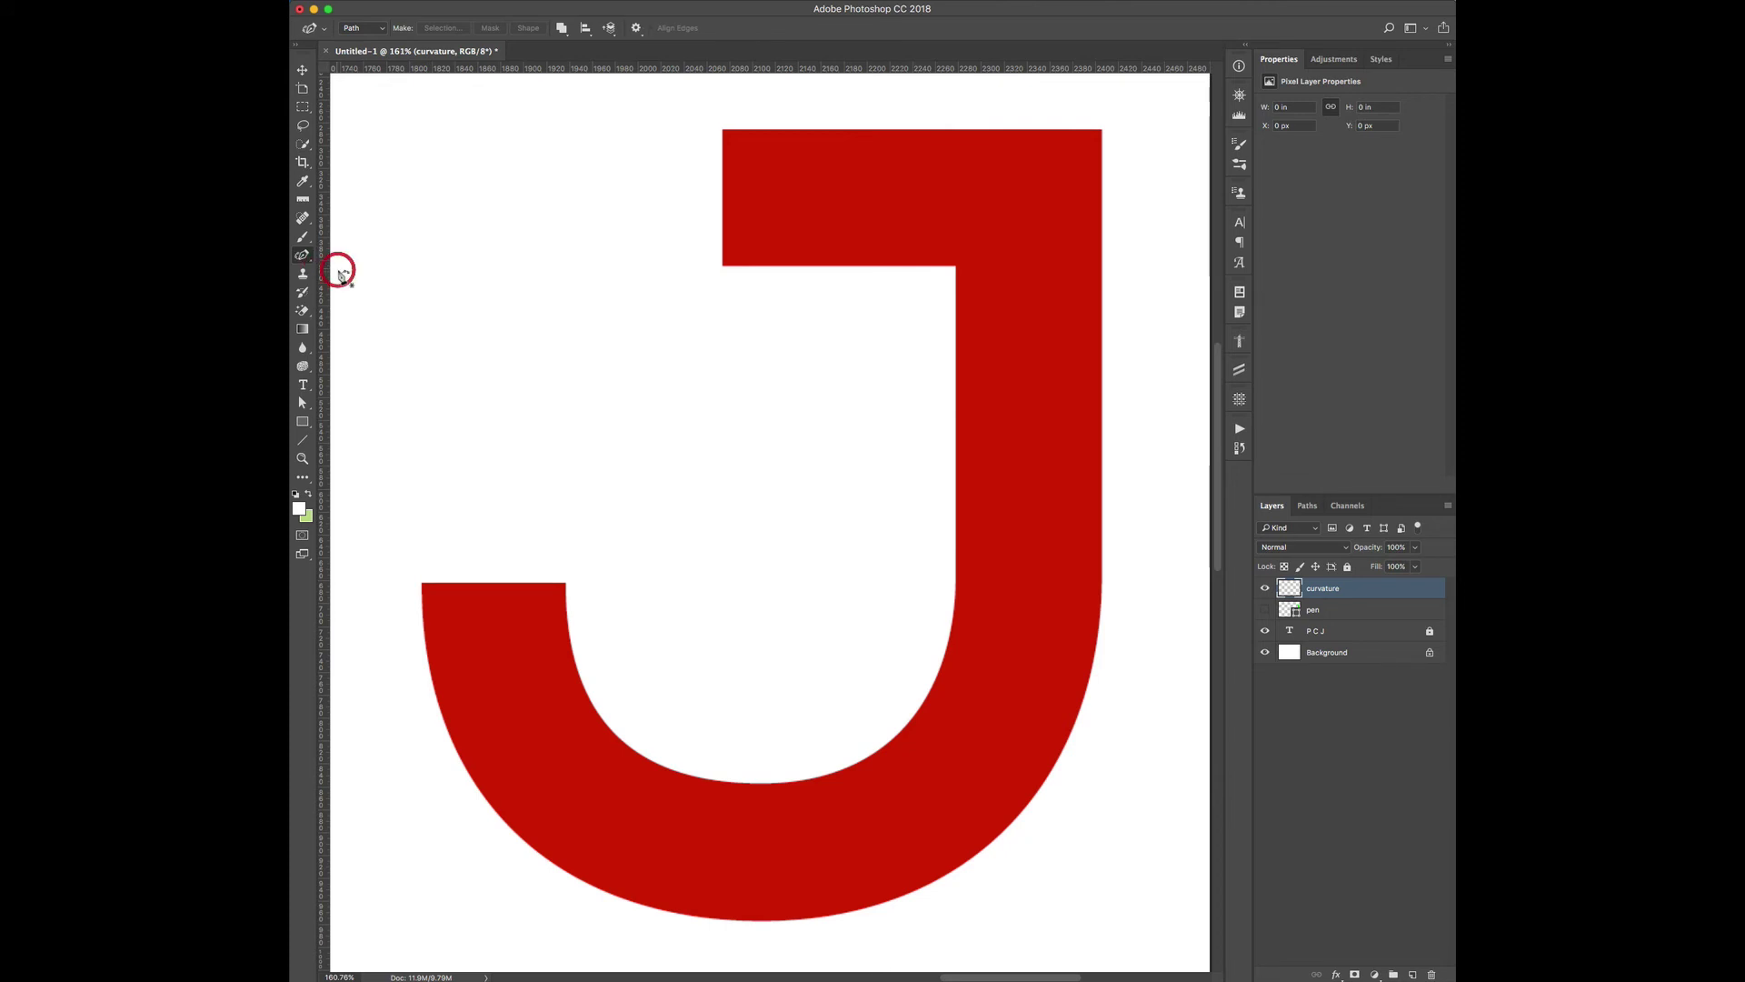
left_click(956, 268)
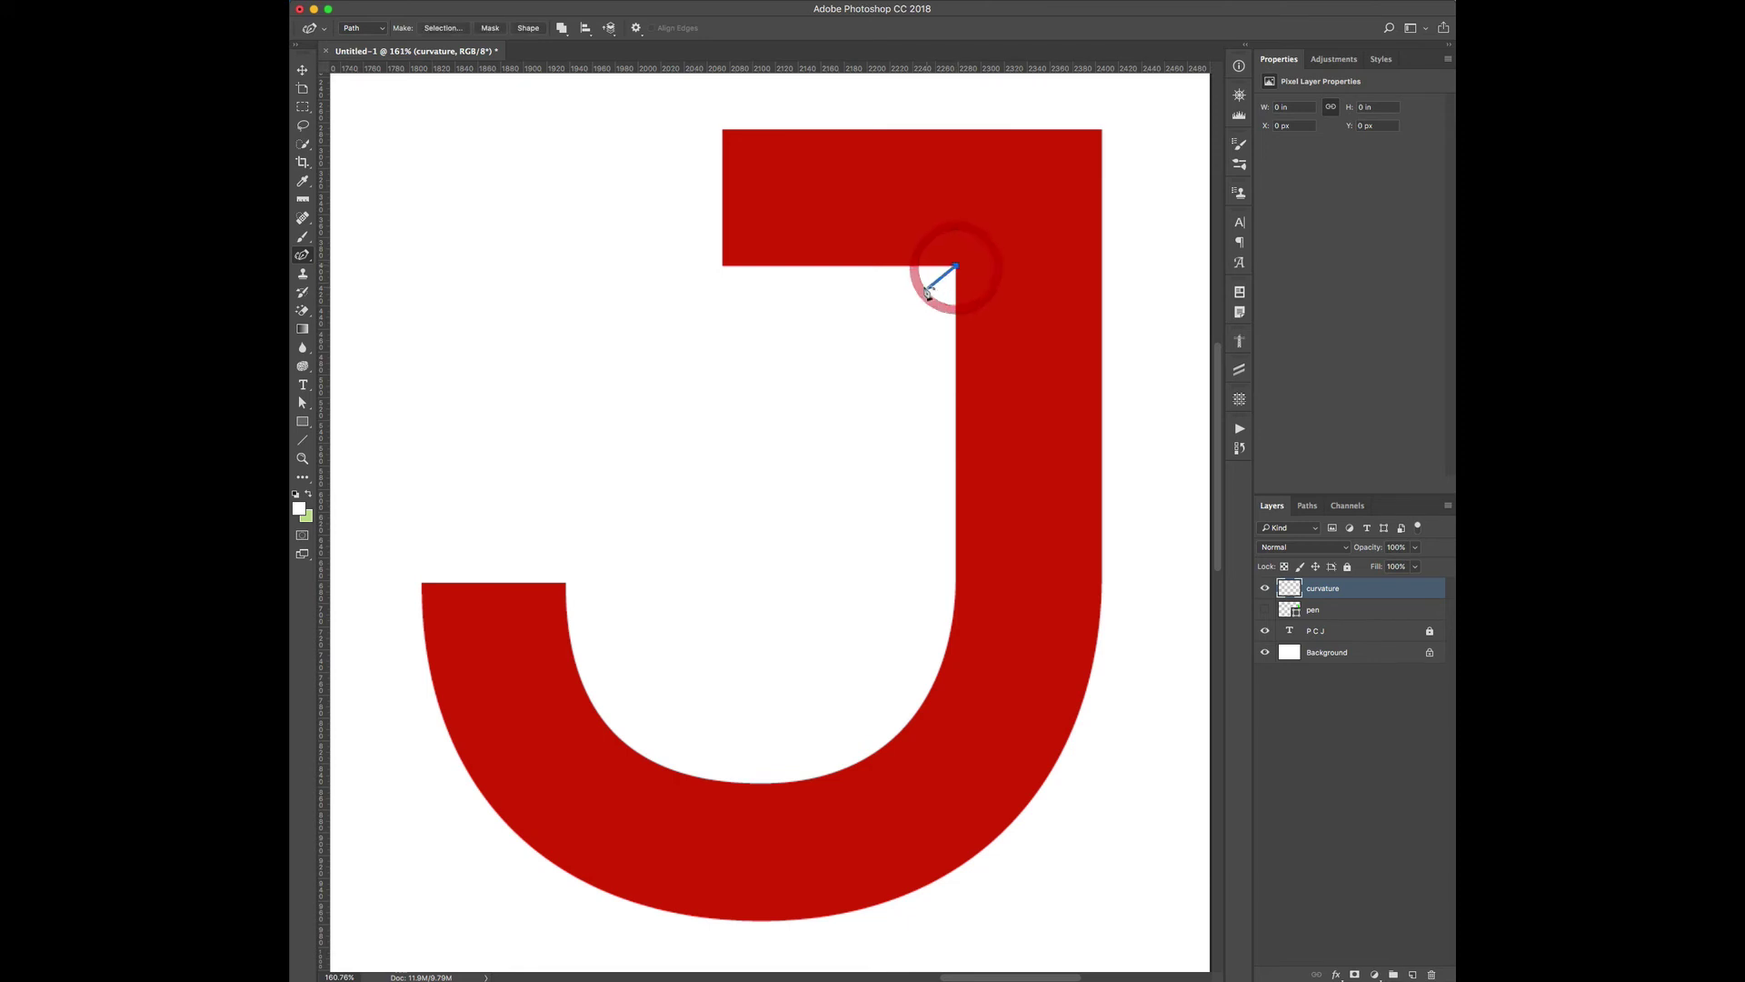
left_click(722, 268)
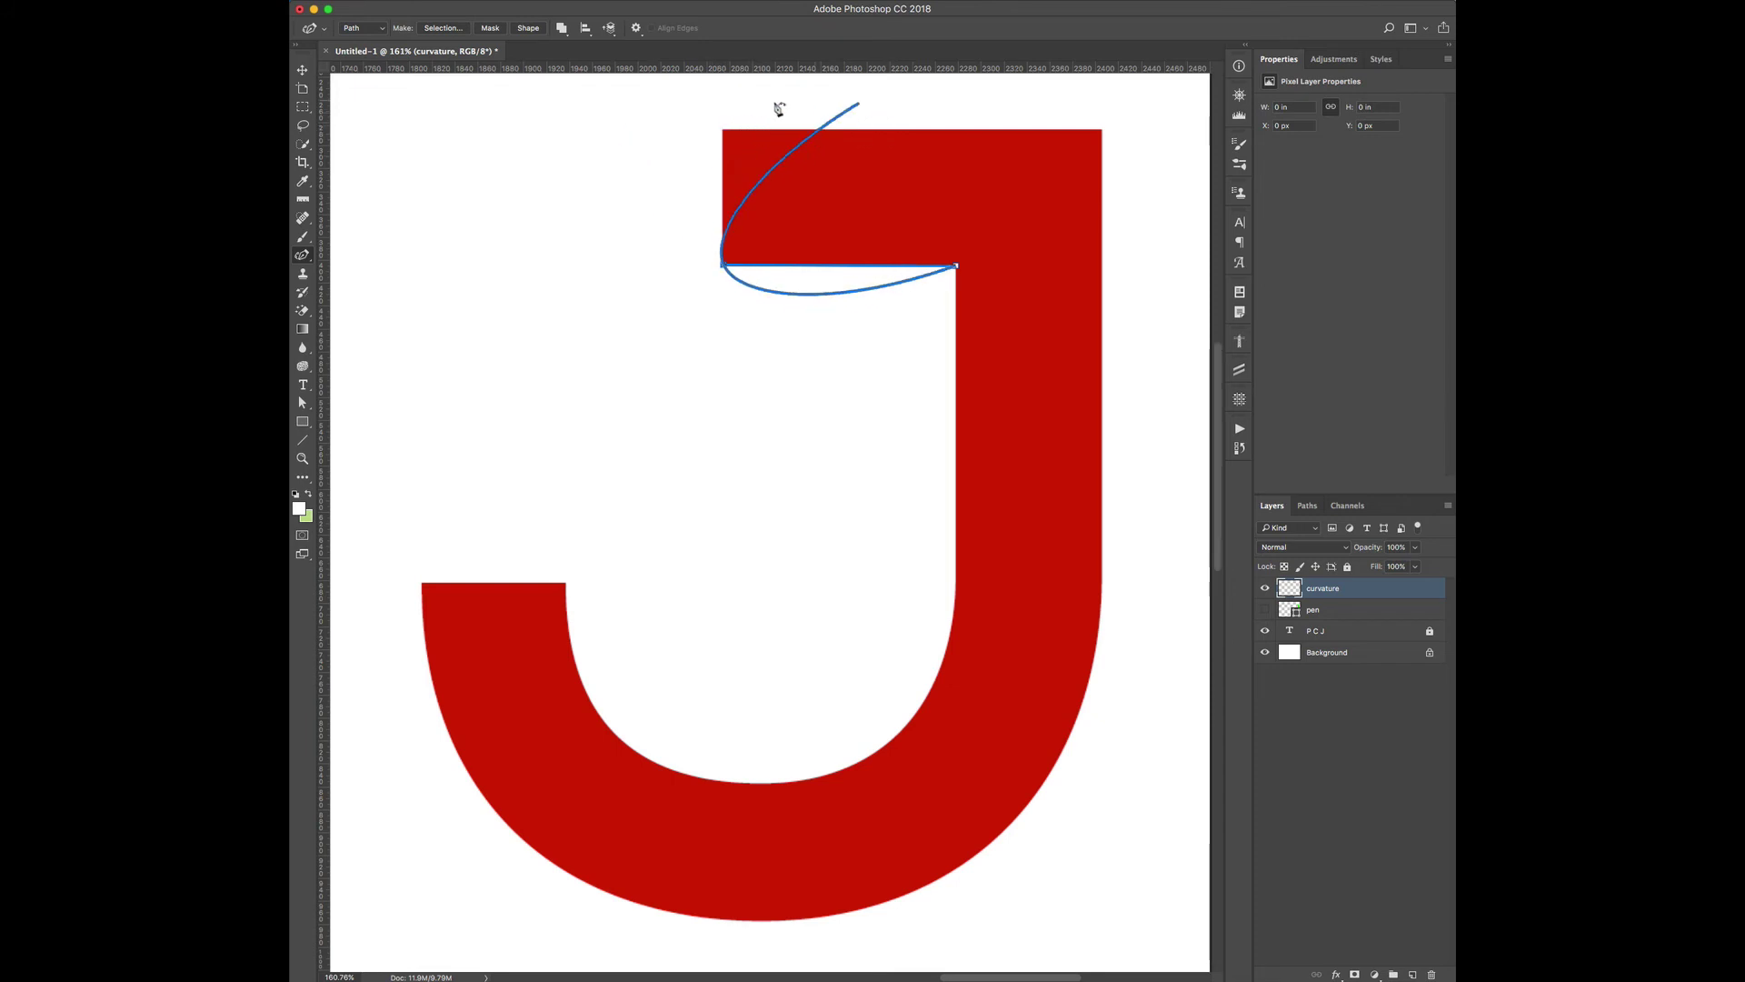
left_click(723, 267)
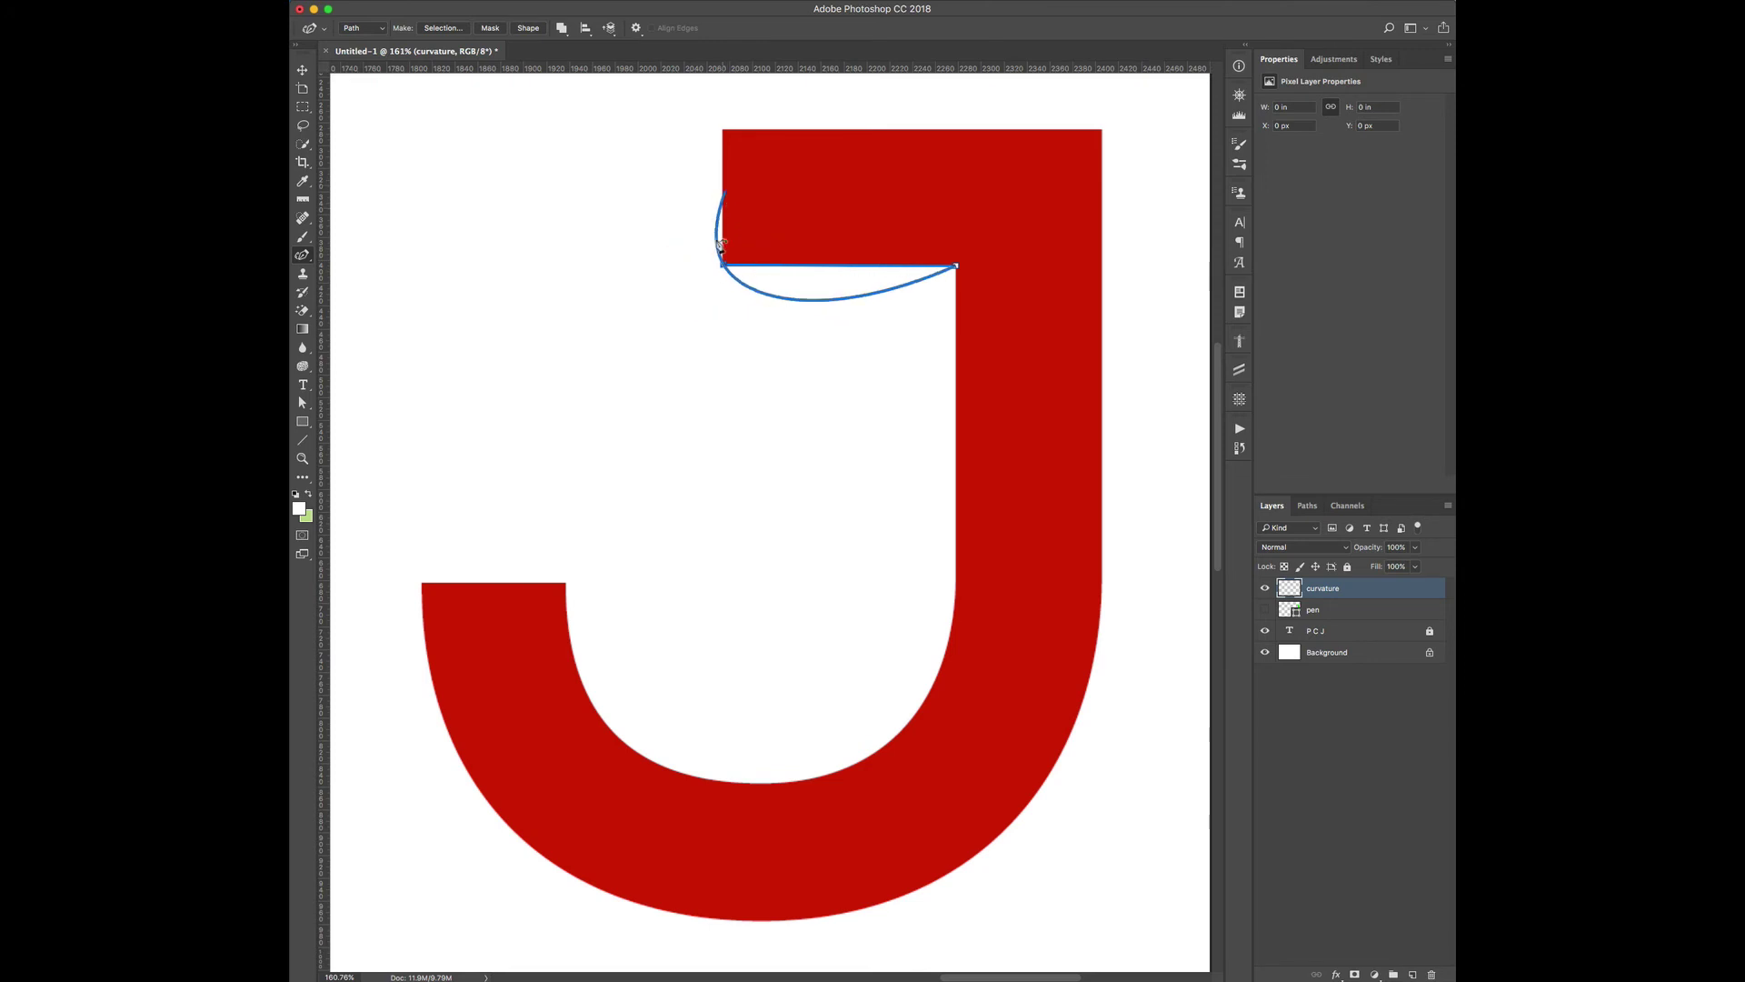
left_click(724, 265)
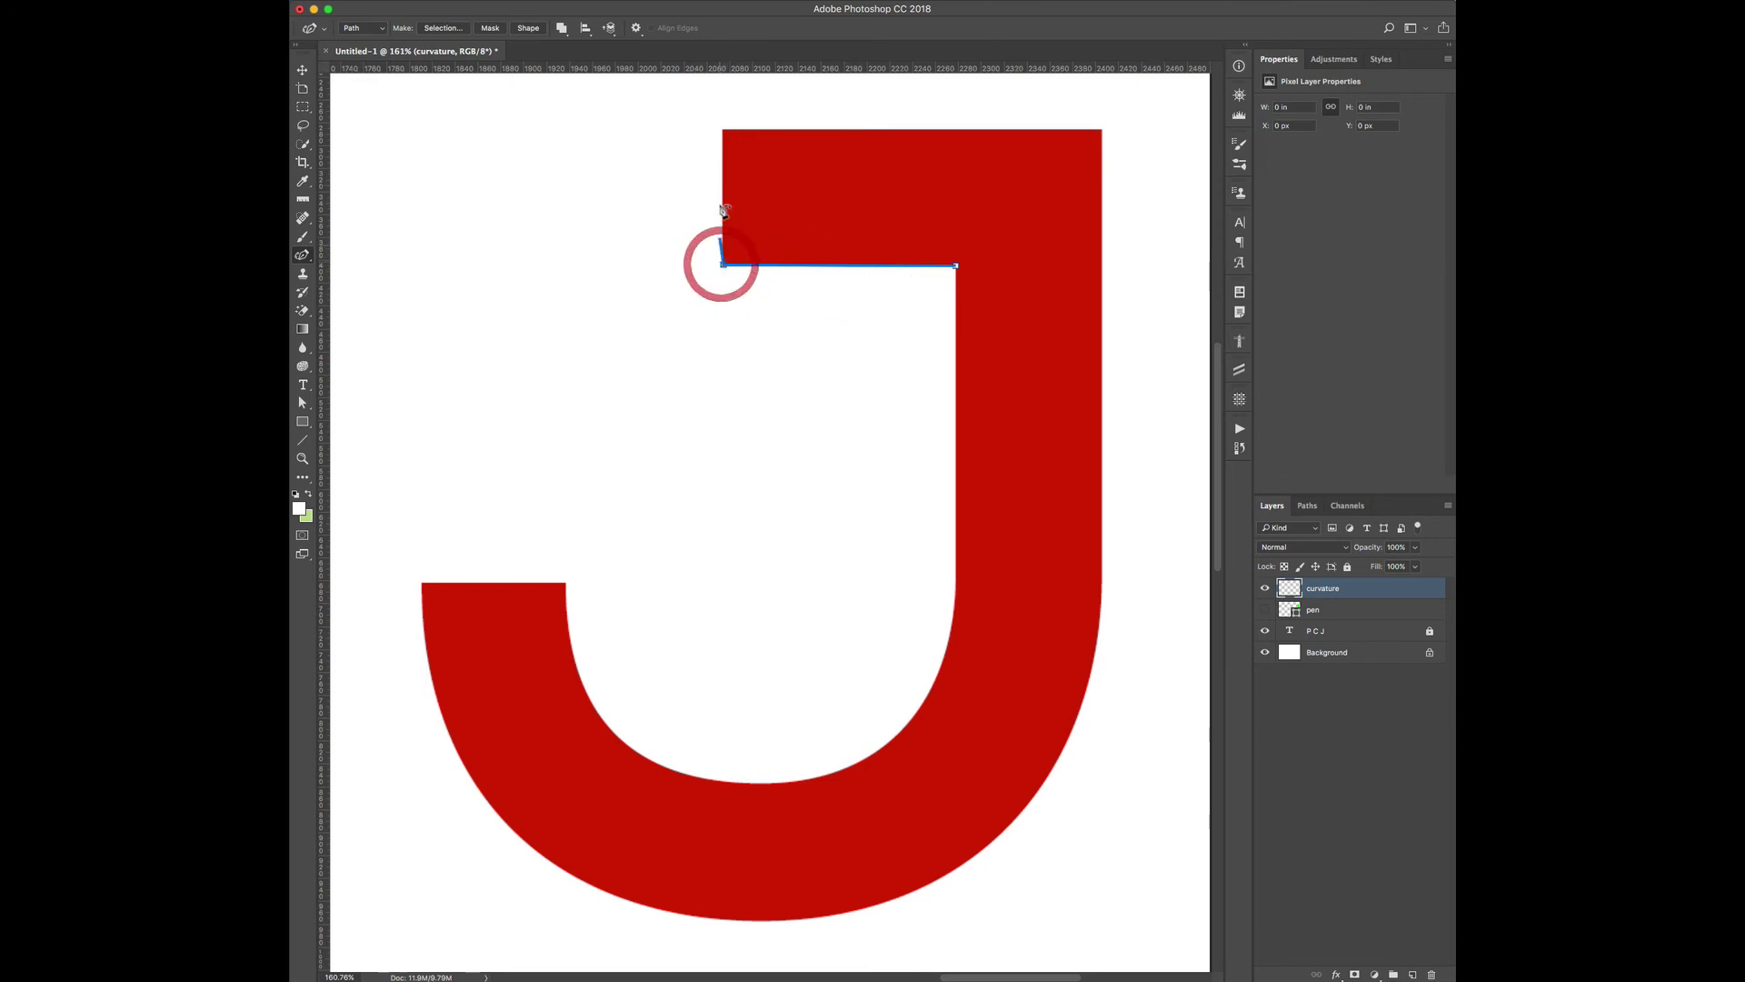
Continue the path with straight segments along the bar's left and top edges and down the stem's outer edge to where the curve begins.
key("shift")
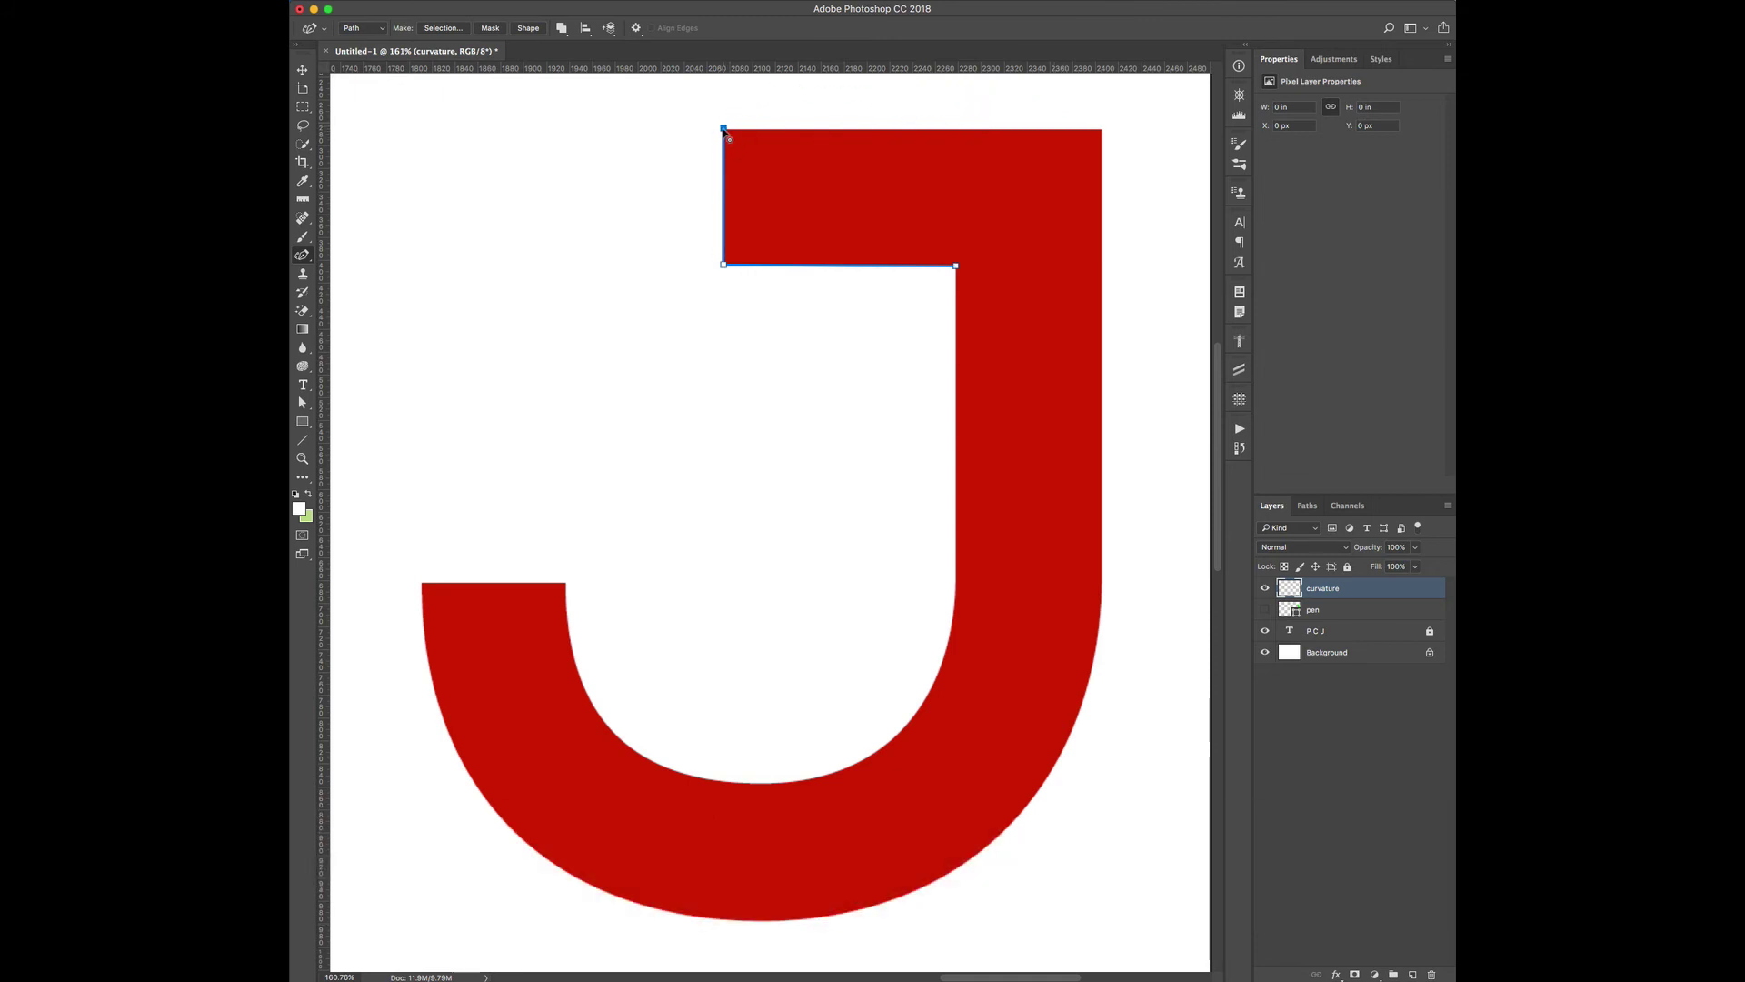
key("shift")
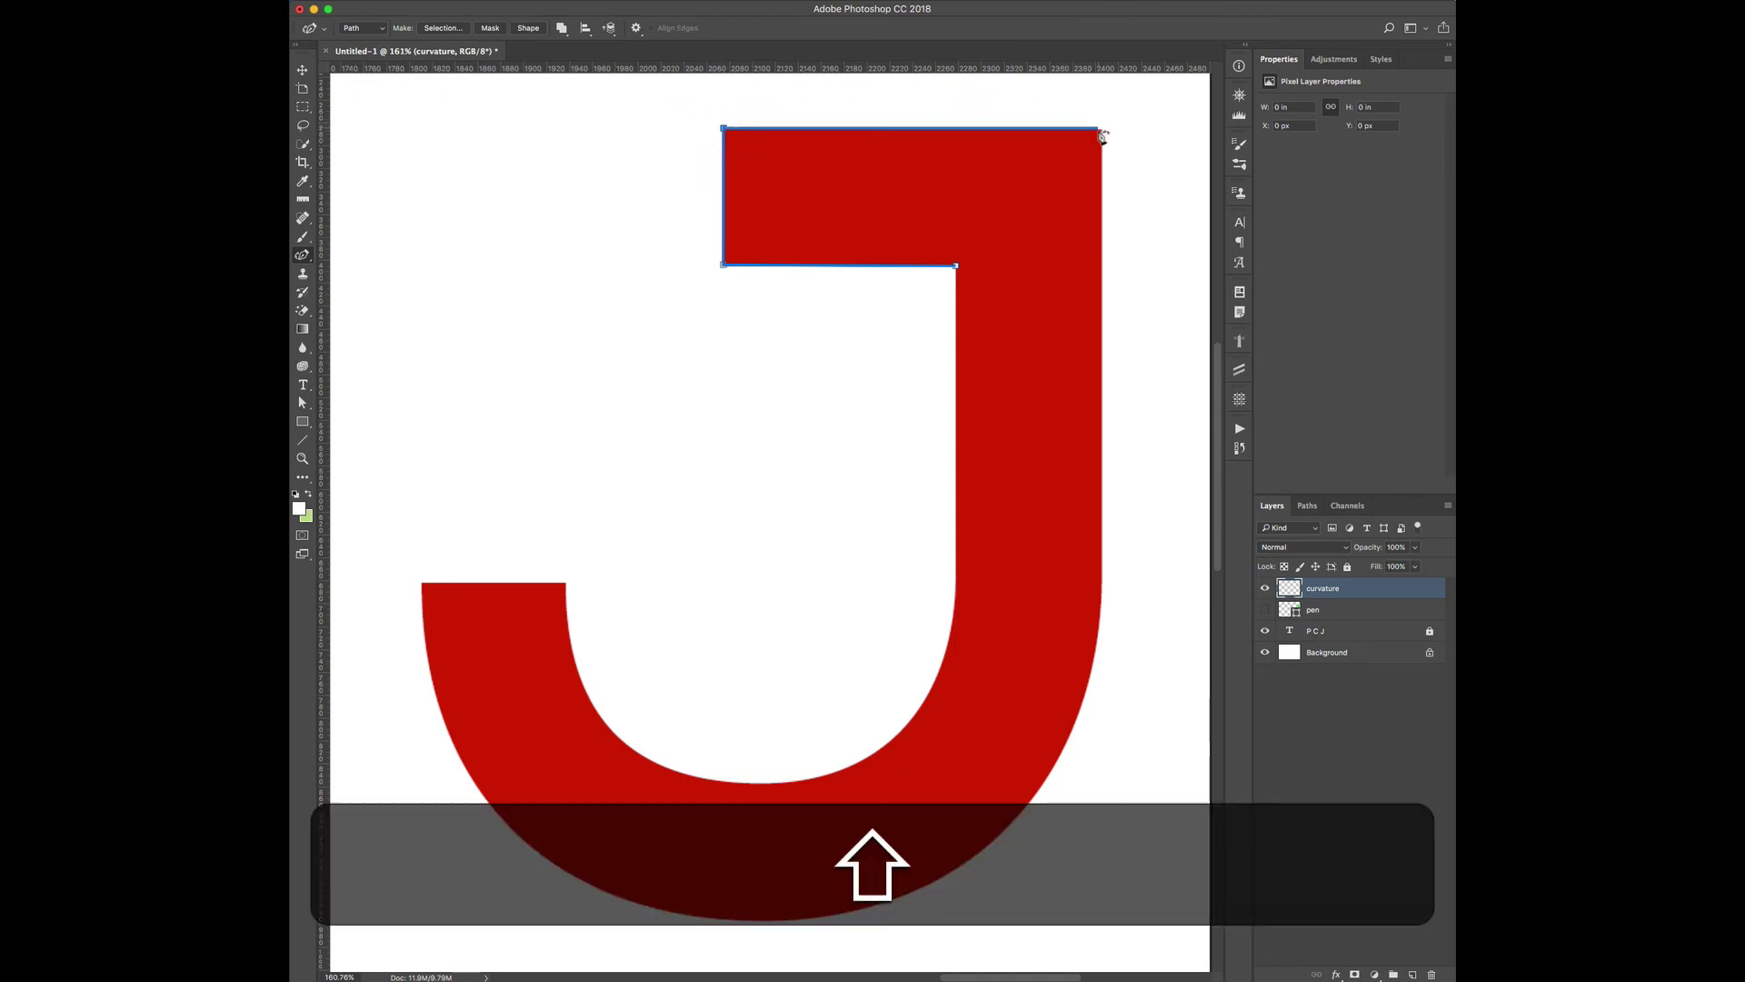
left_click(1104, 132)
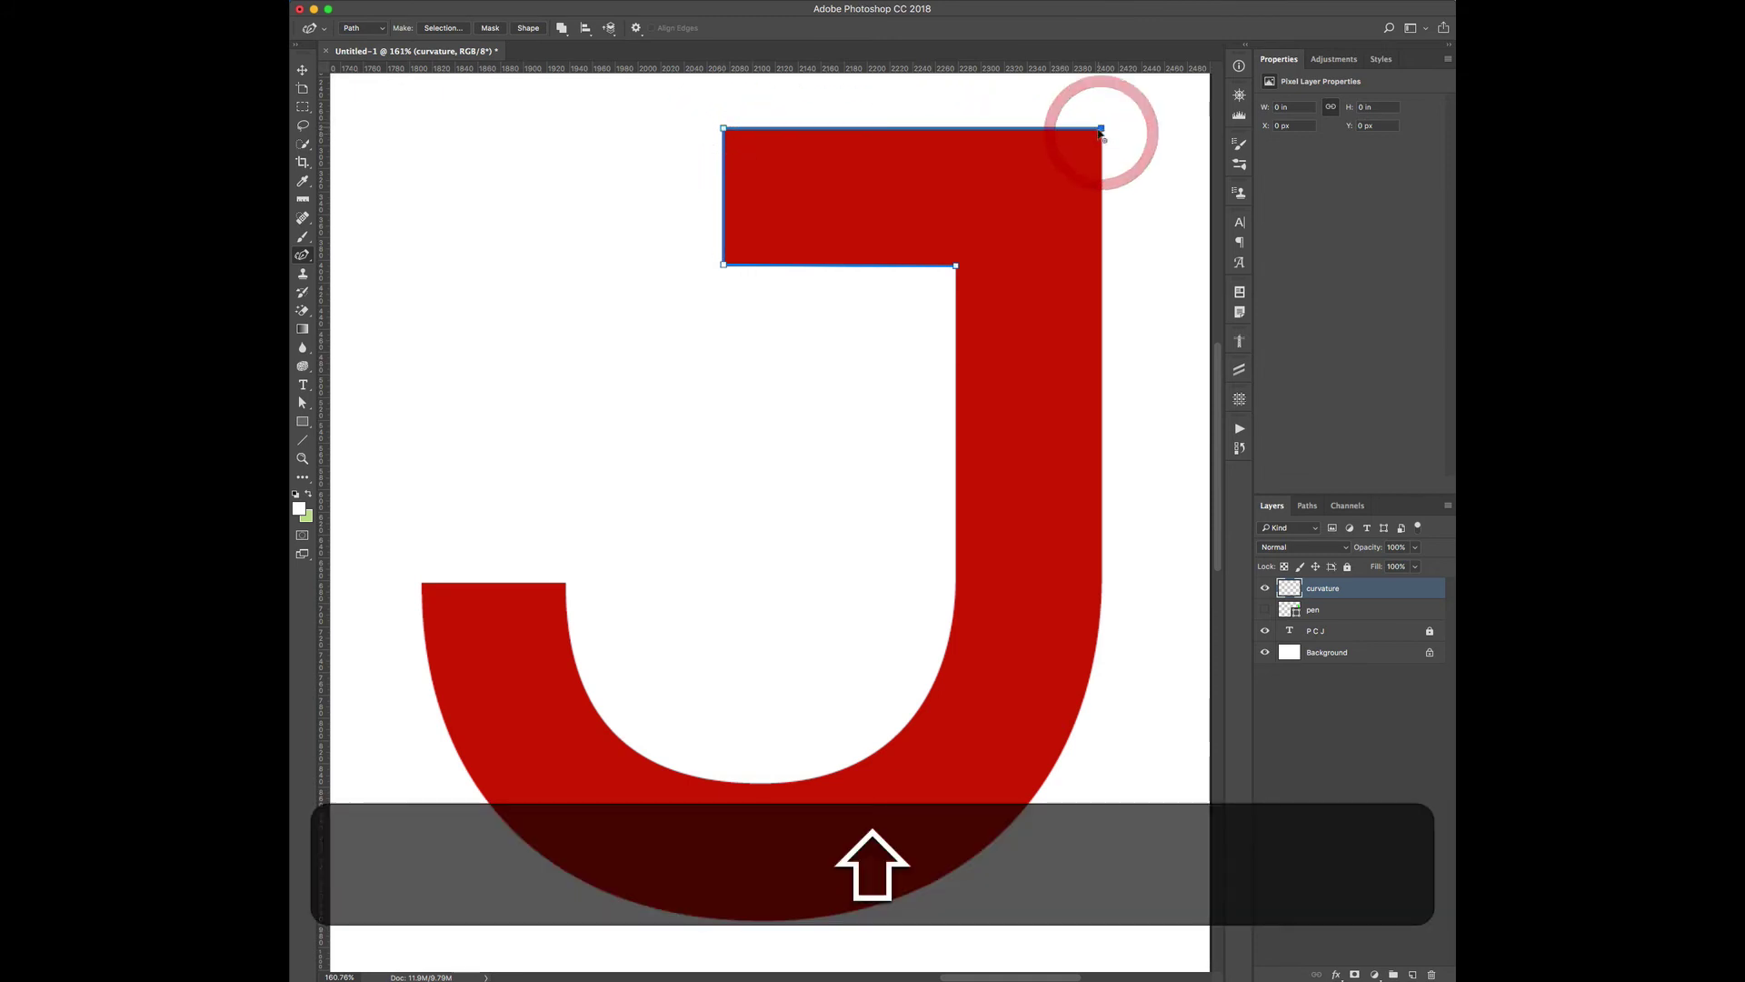
double_click(1102, 130)
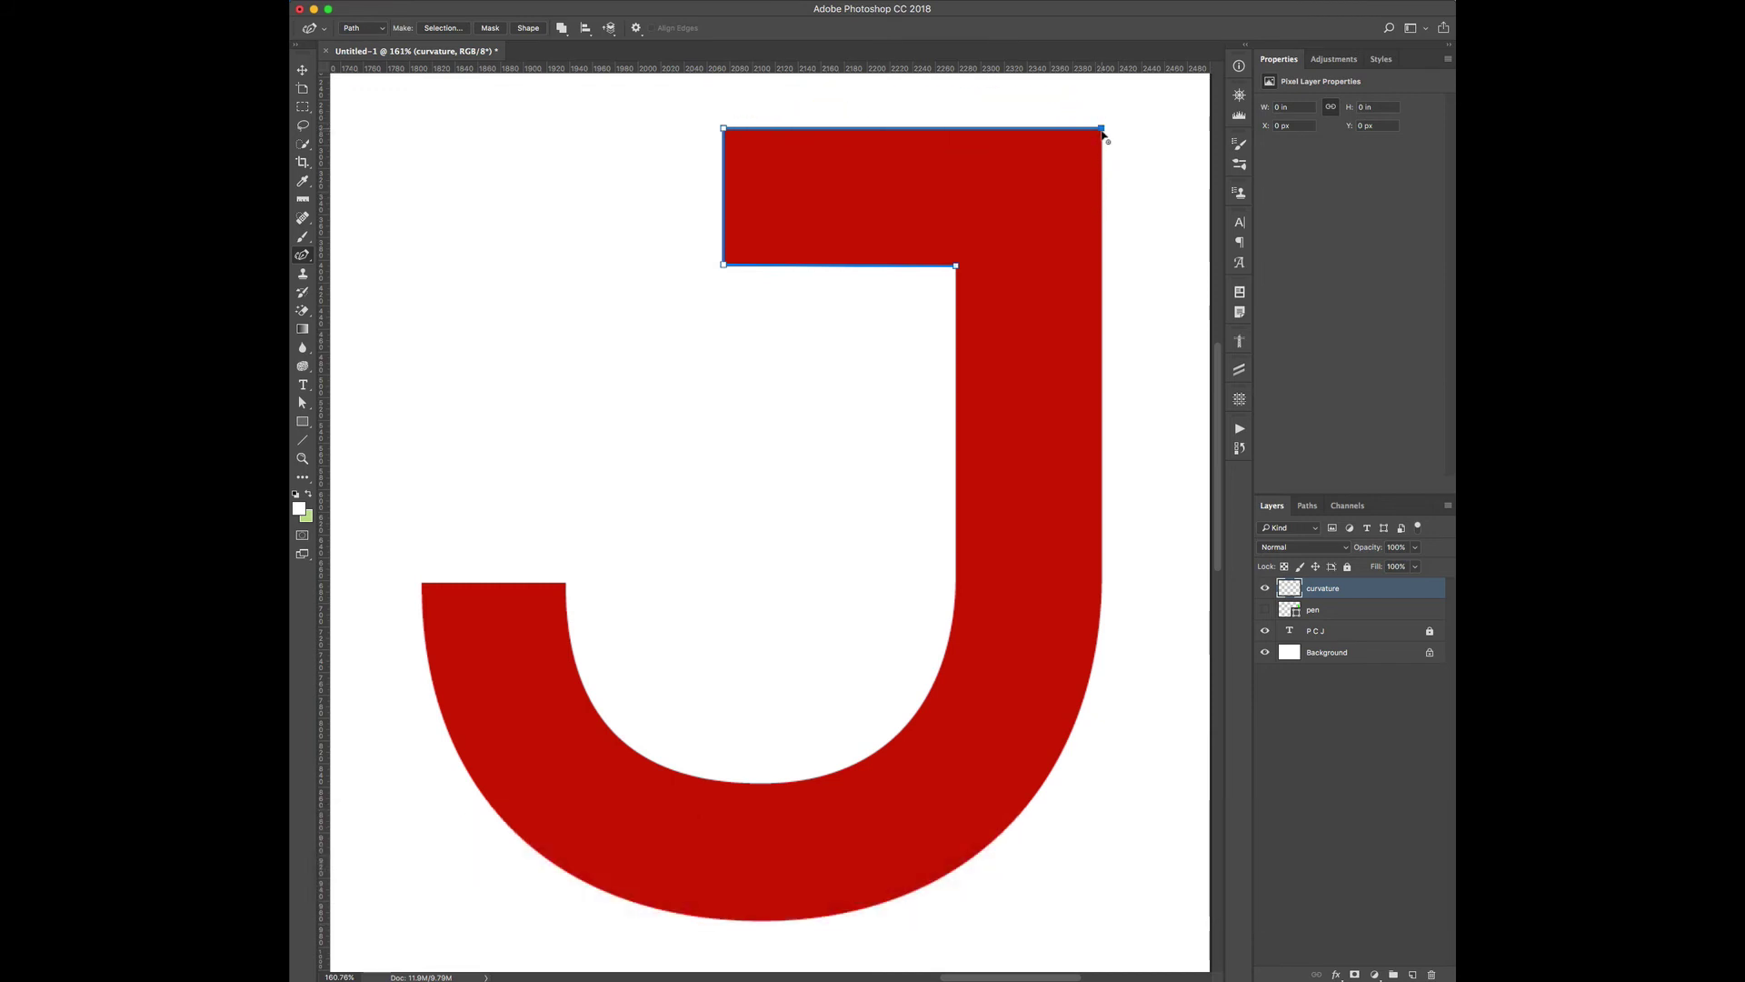
left_click(1104, 131)
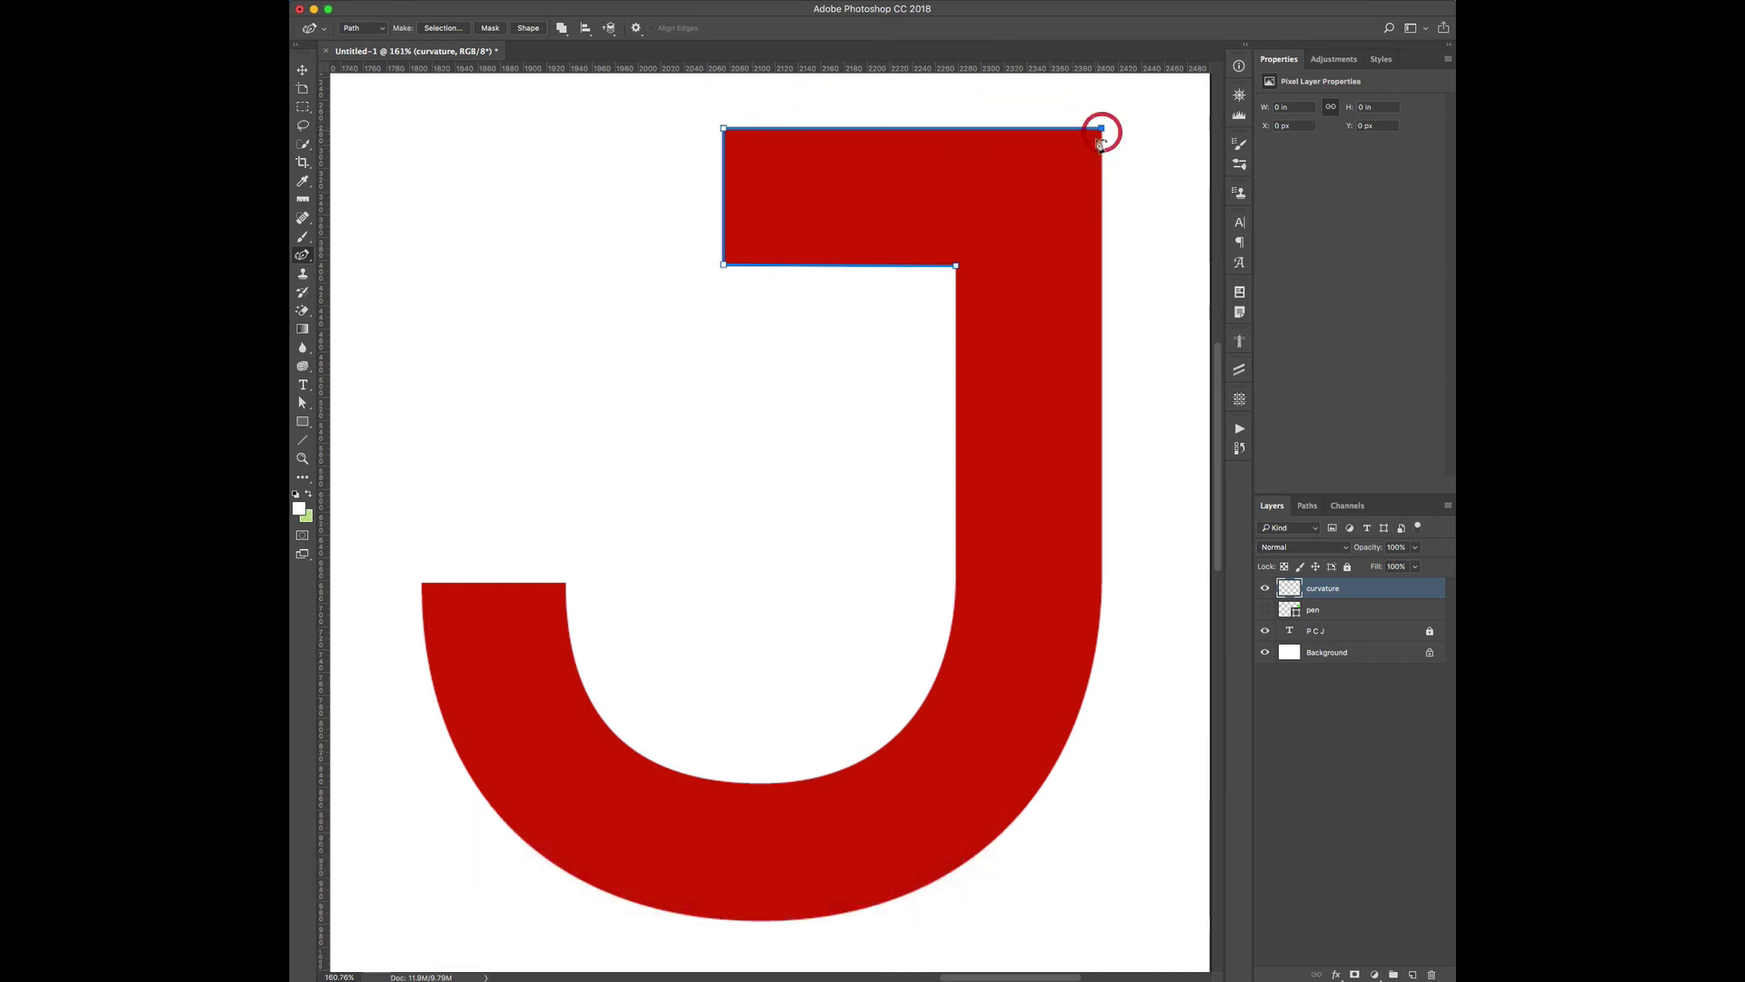
double_click(1102, 582)
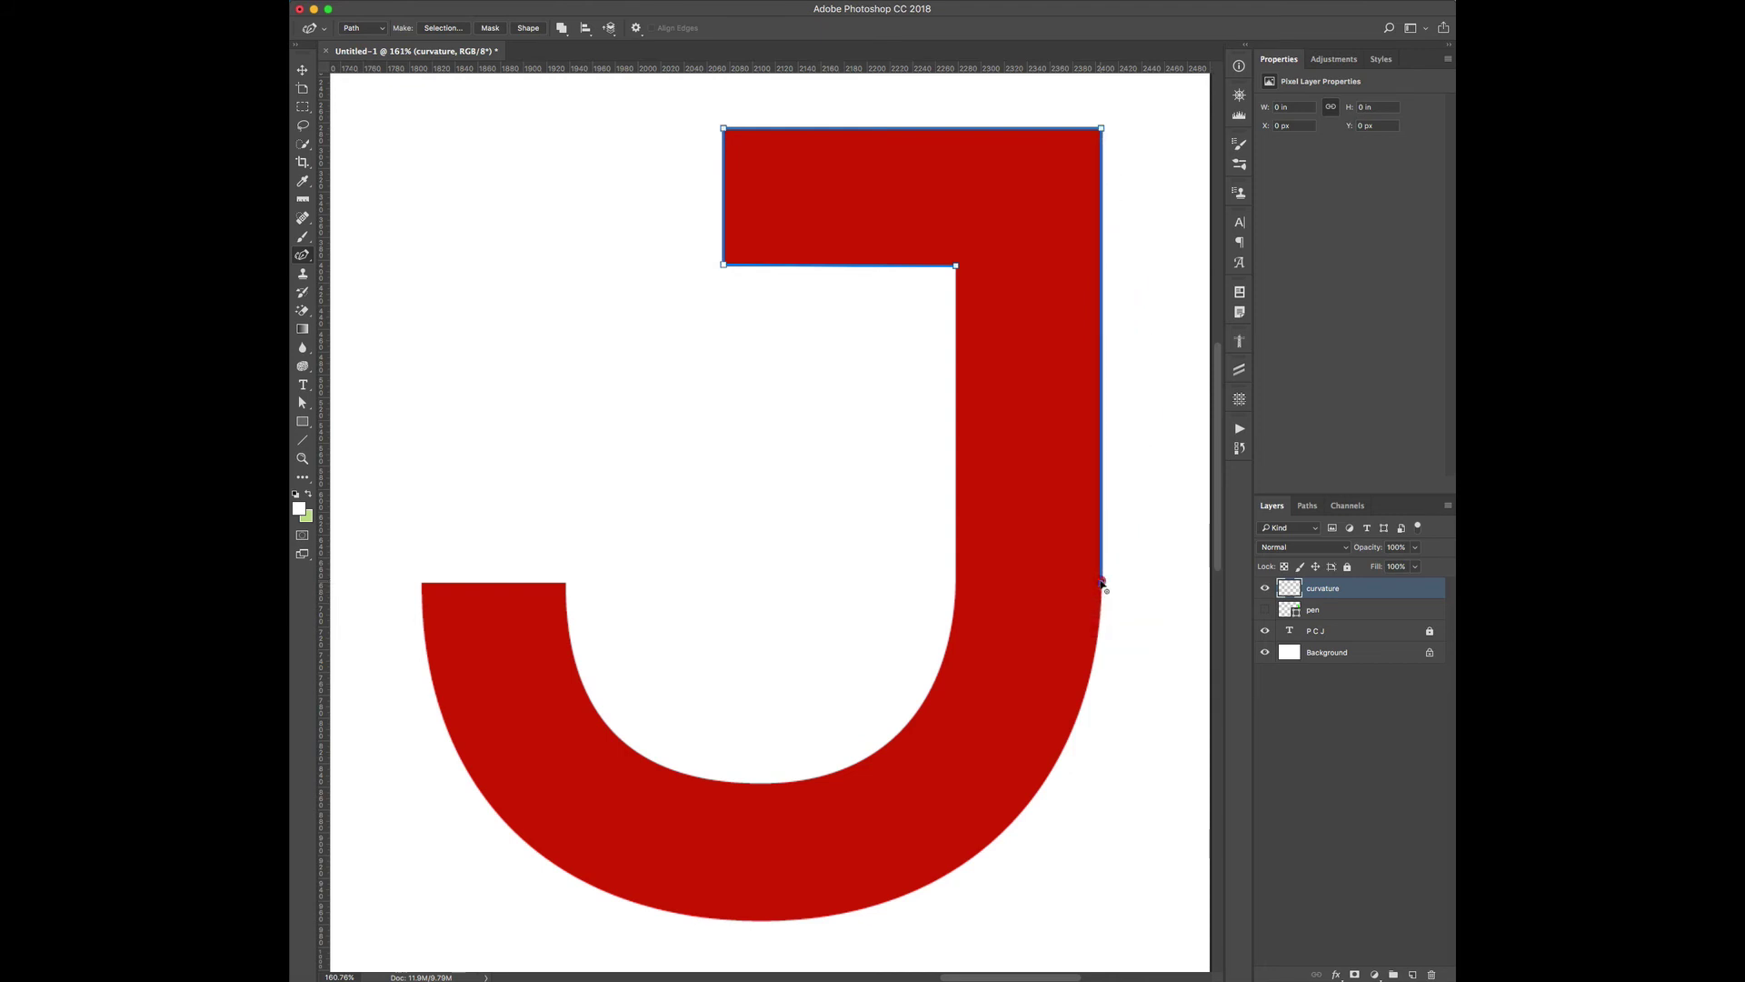
Trace the J's outer curve with smooth points up to the hook's left tip, and add a straight segment across the hook's end.
left_click(991, 844)
left_click(928, 884)
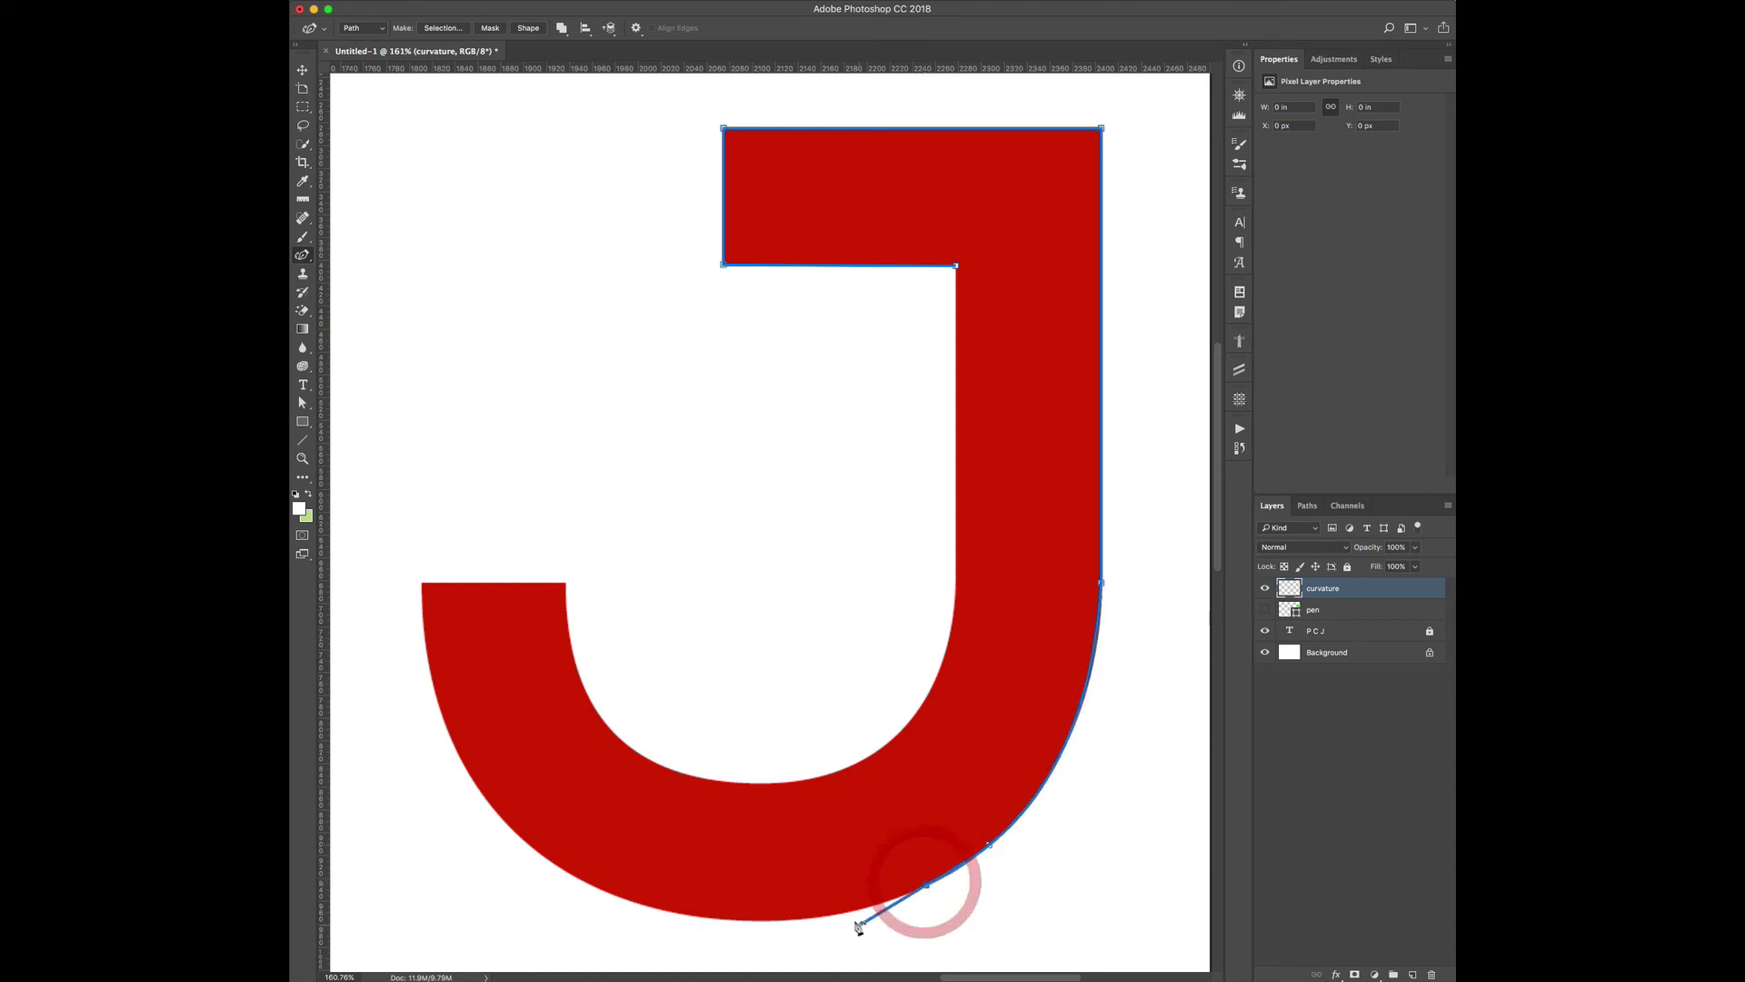
left_click(676, 914)
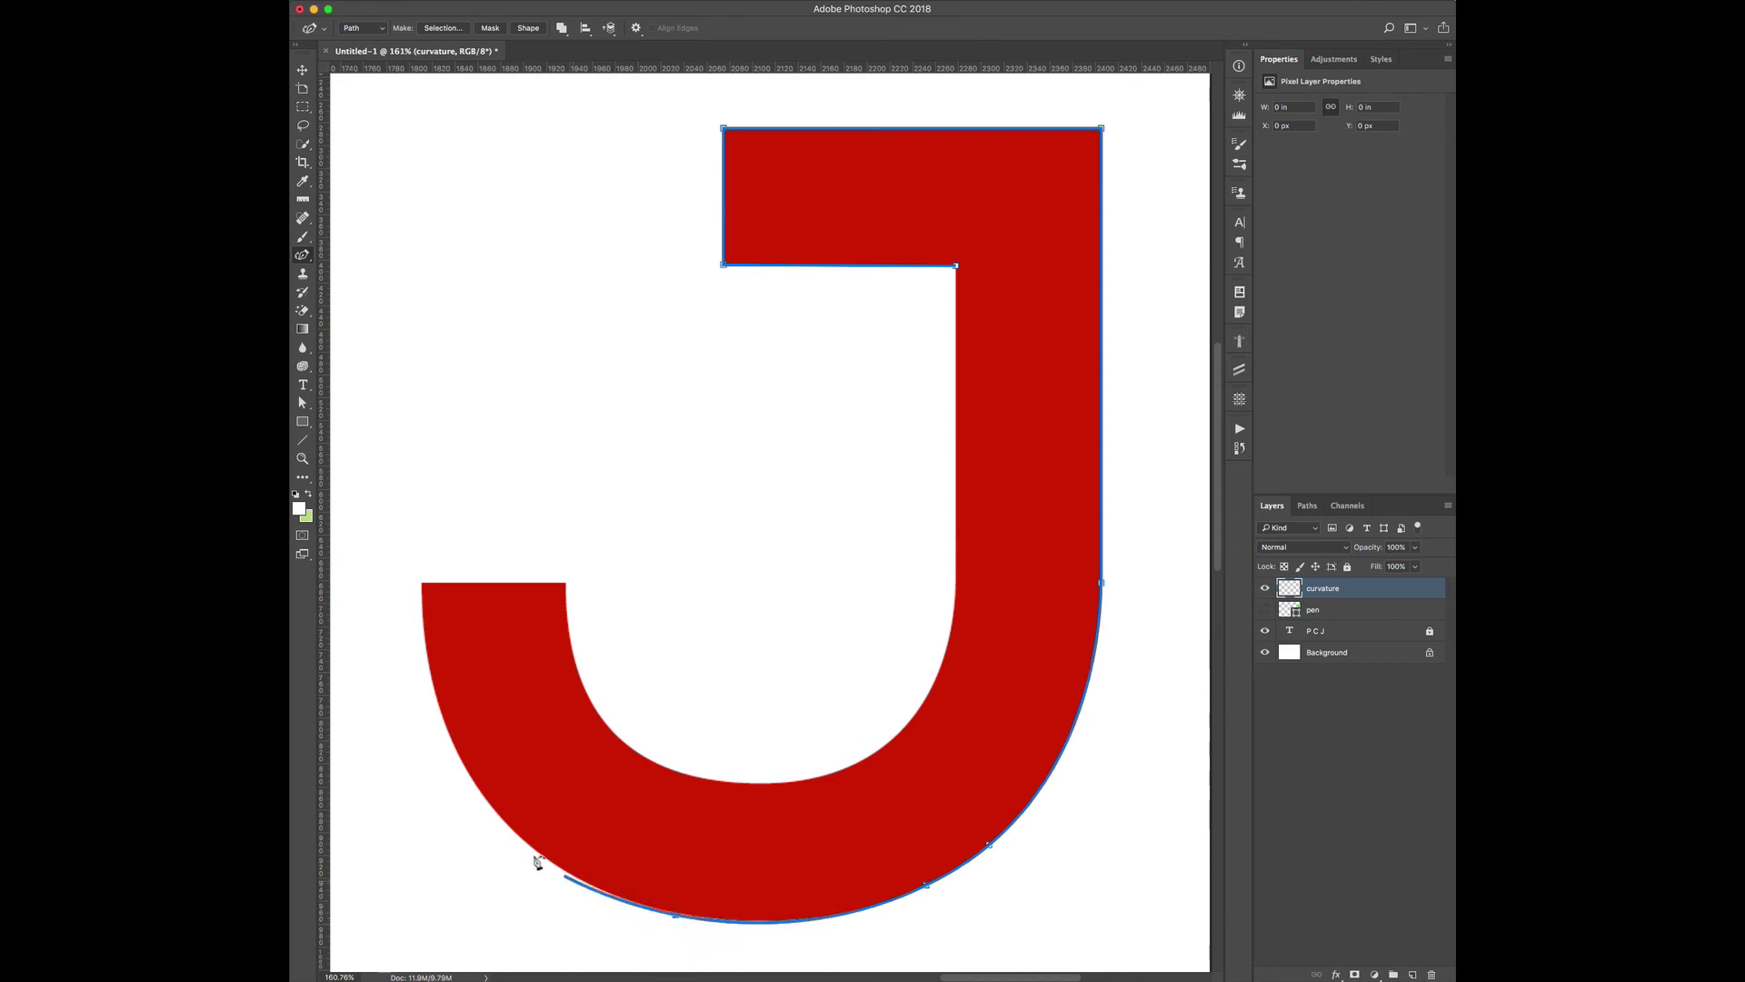
left_click(493, 806)
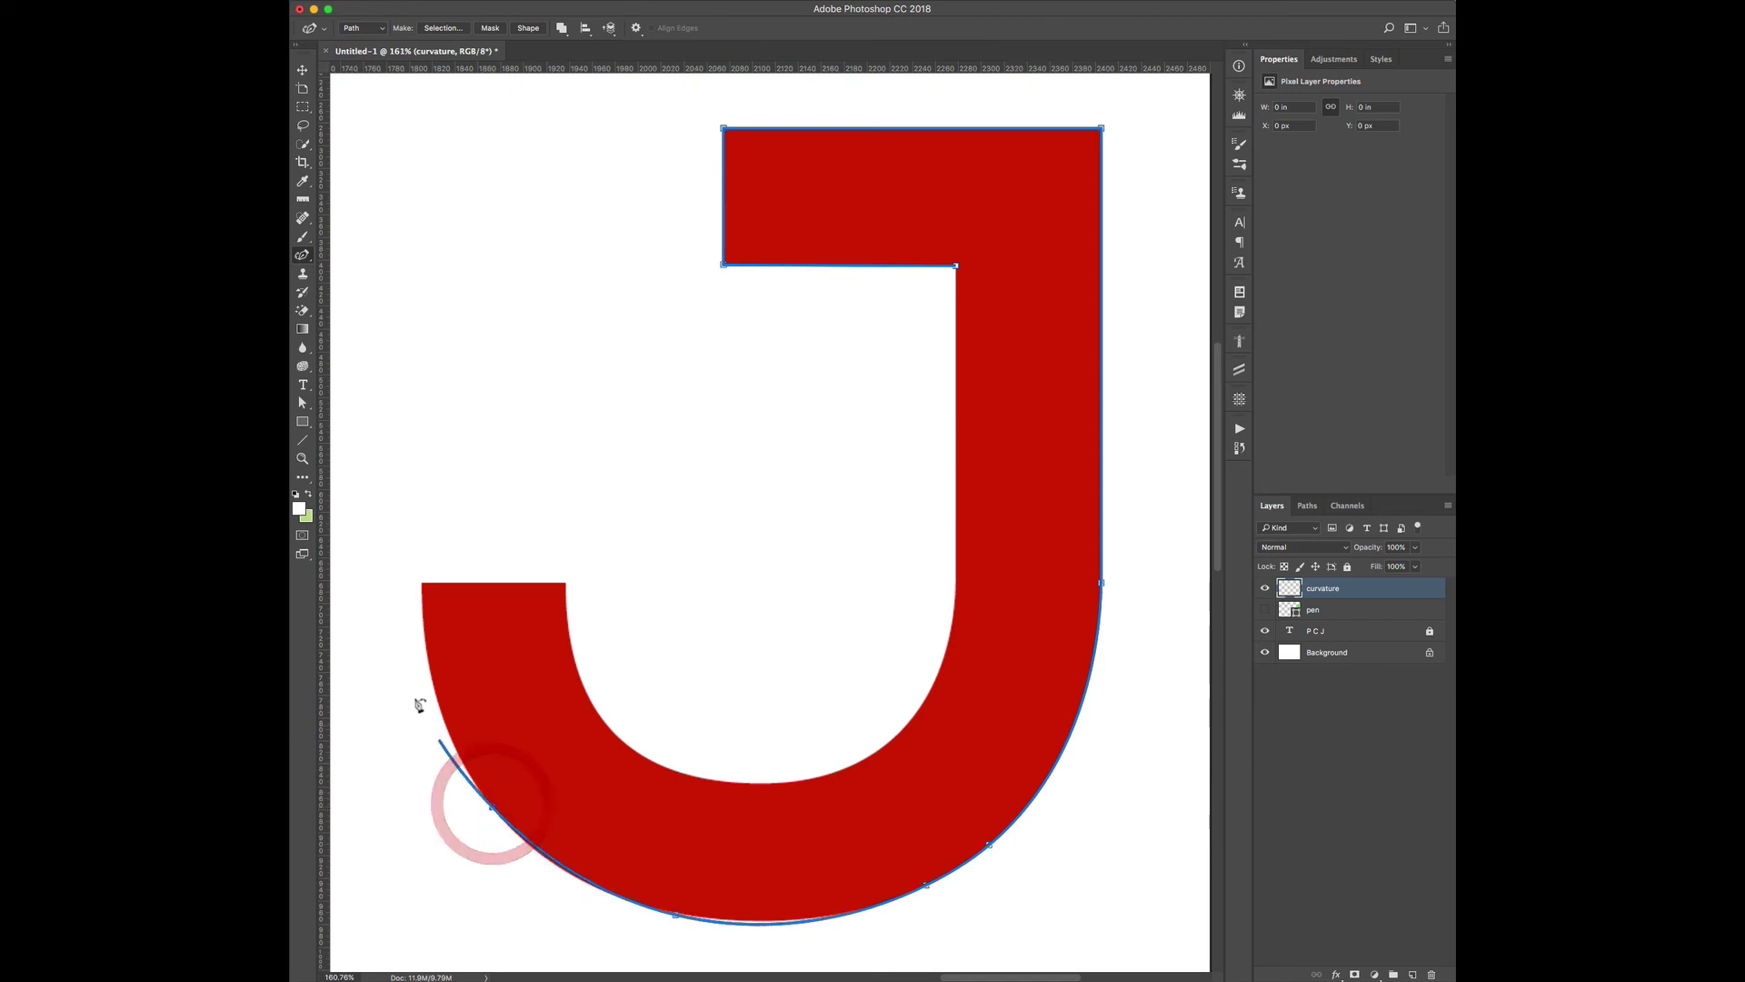
left_click(425, 583)
left_click(424, 583)
key("shift")
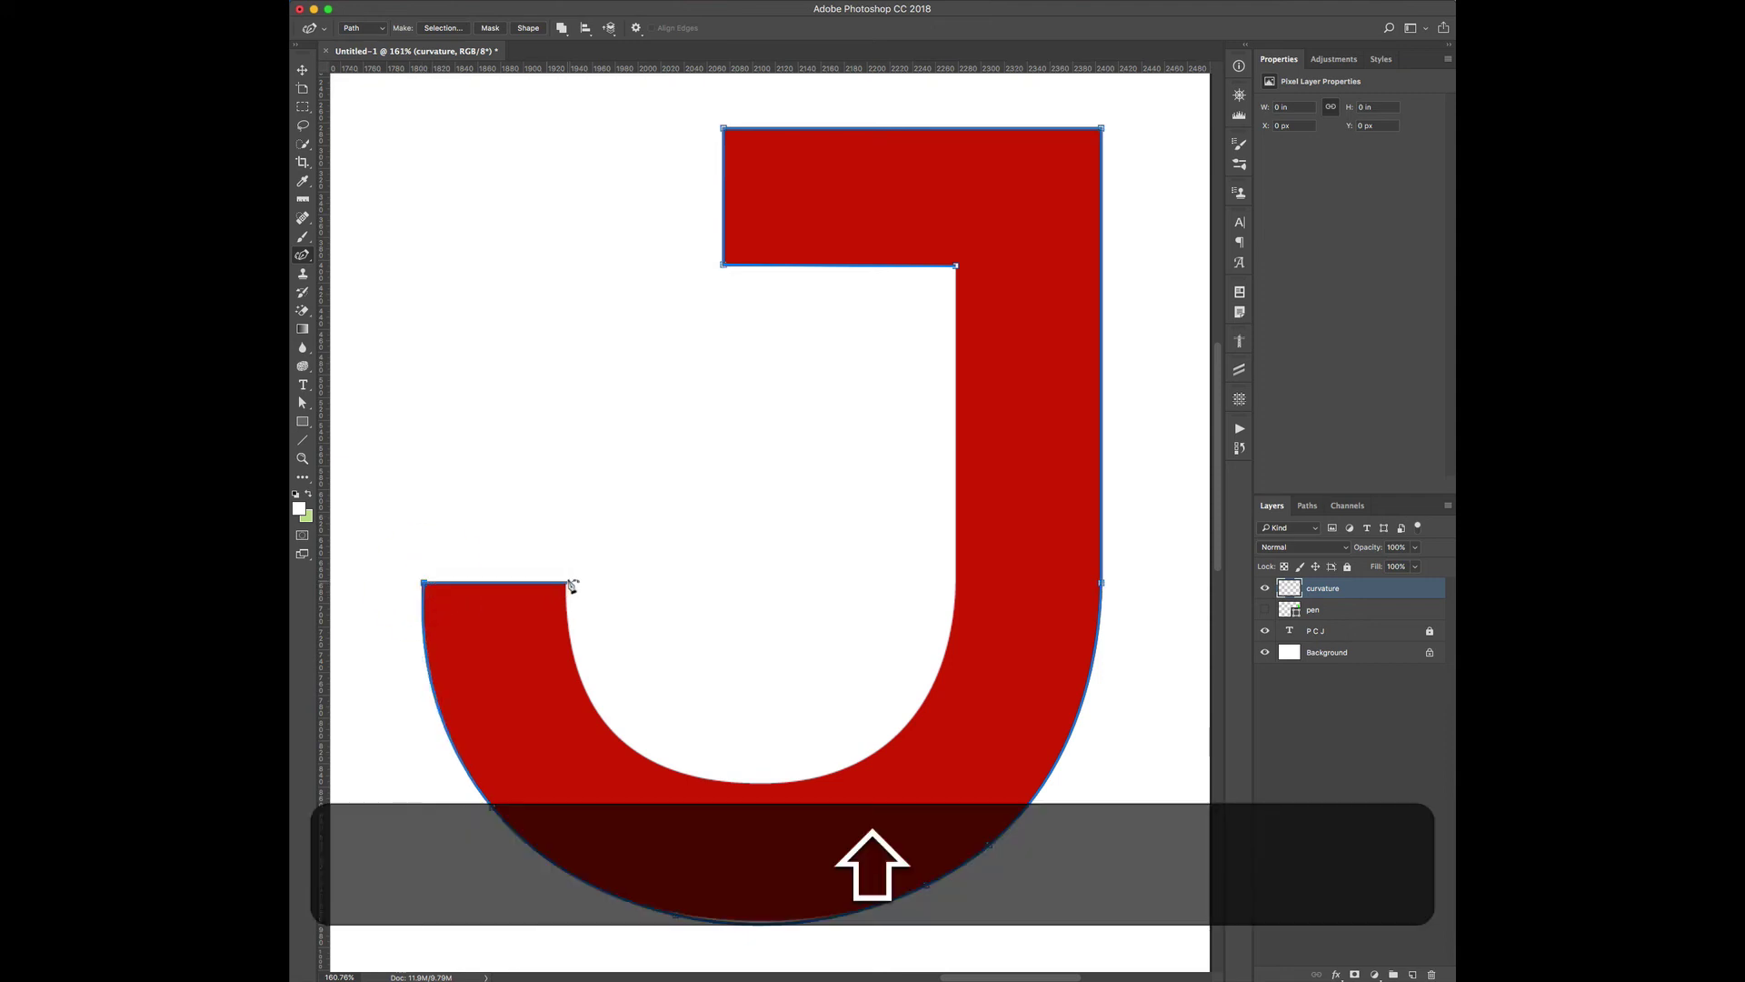
left_click(567, 584)
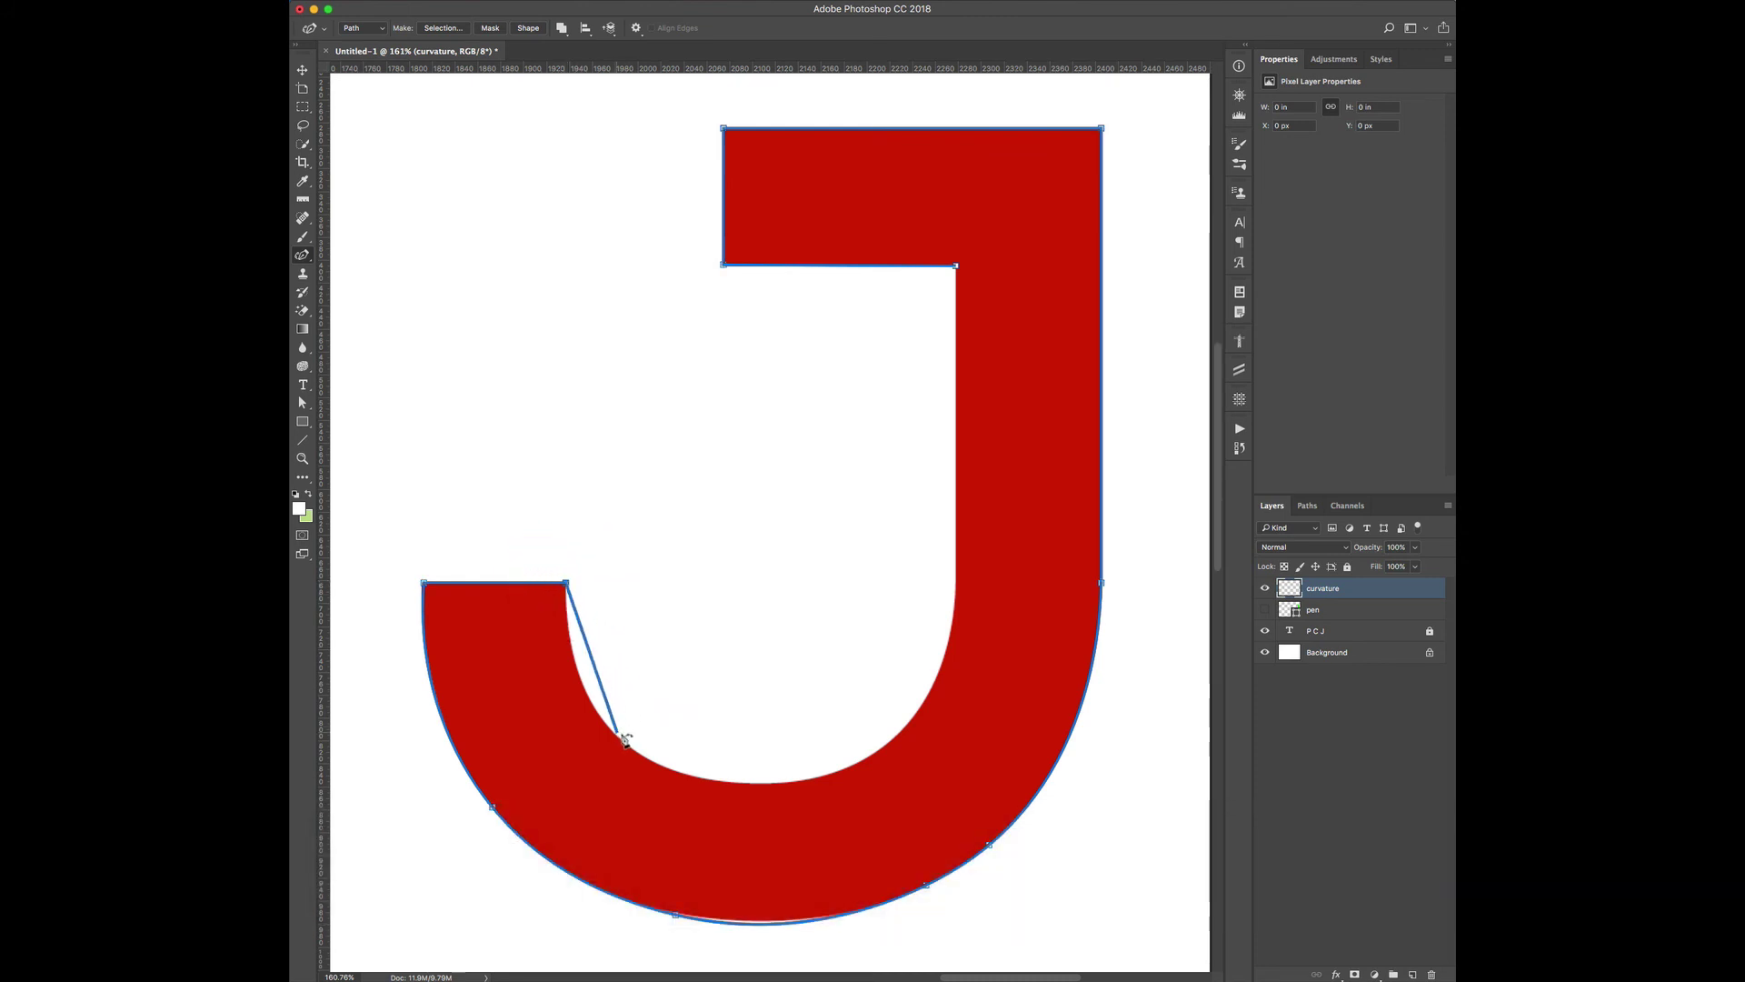
Trace the J's inner curve with smooth points up to the stem's inner edge, ending in a corner point.
left_click(646, 758)
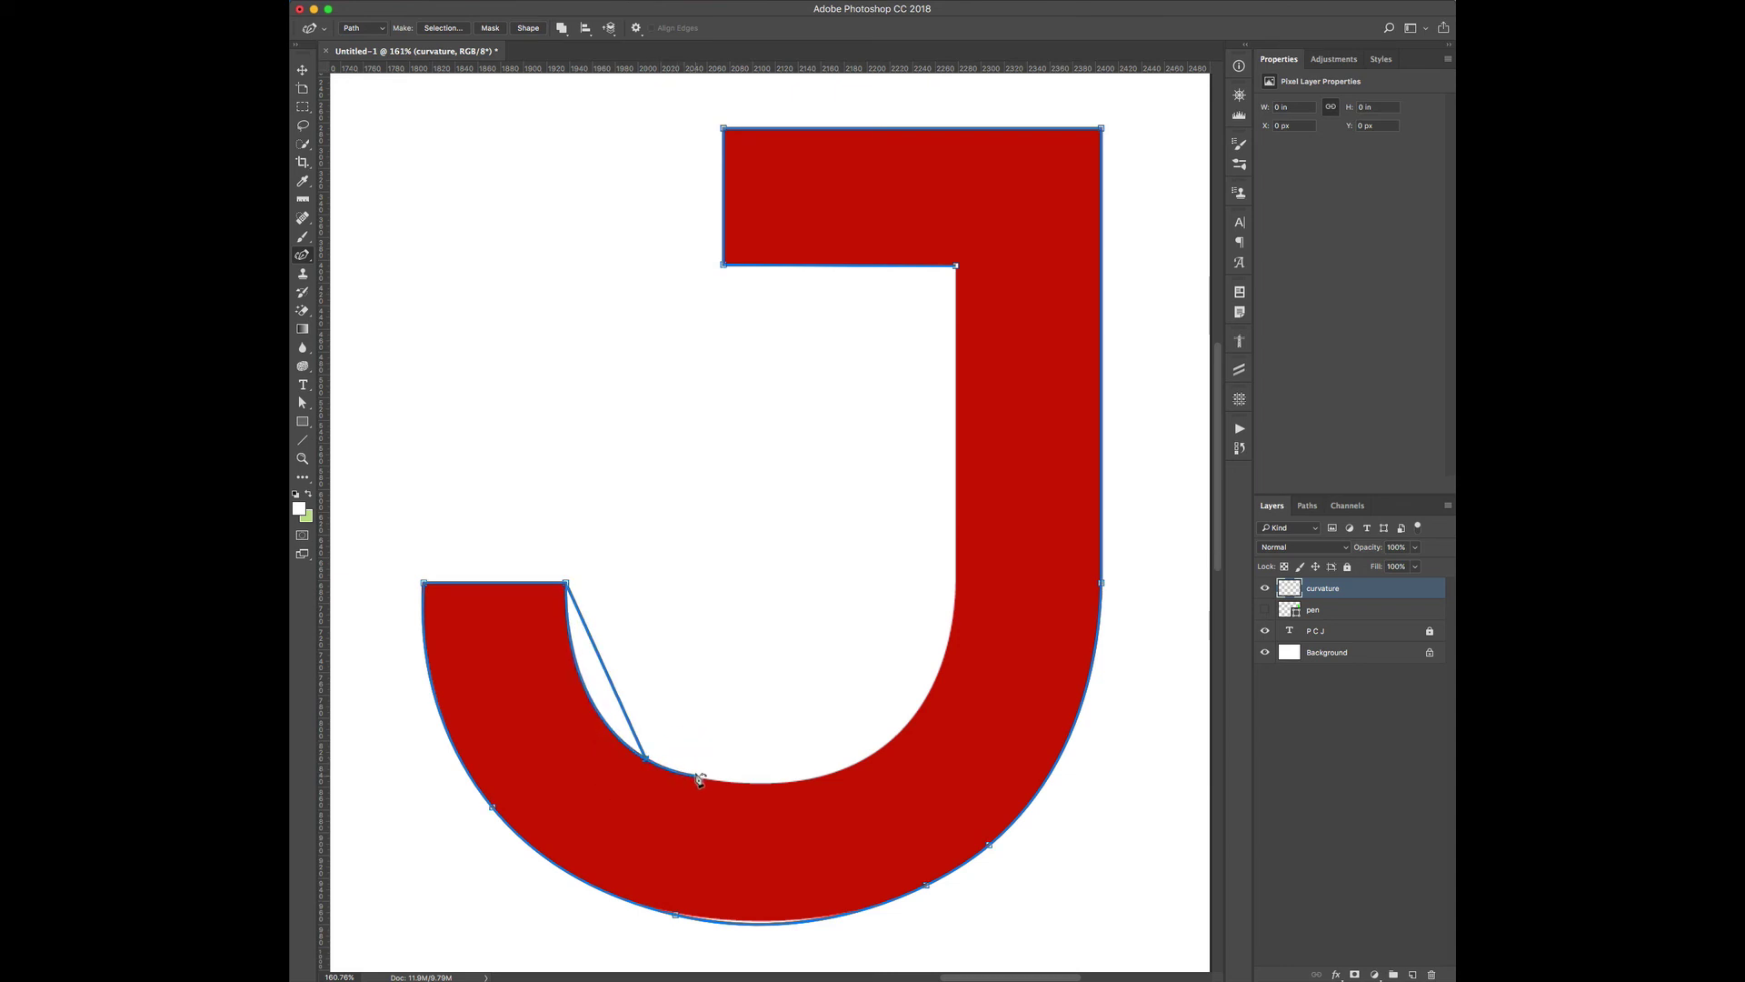
left_click(698, 778)
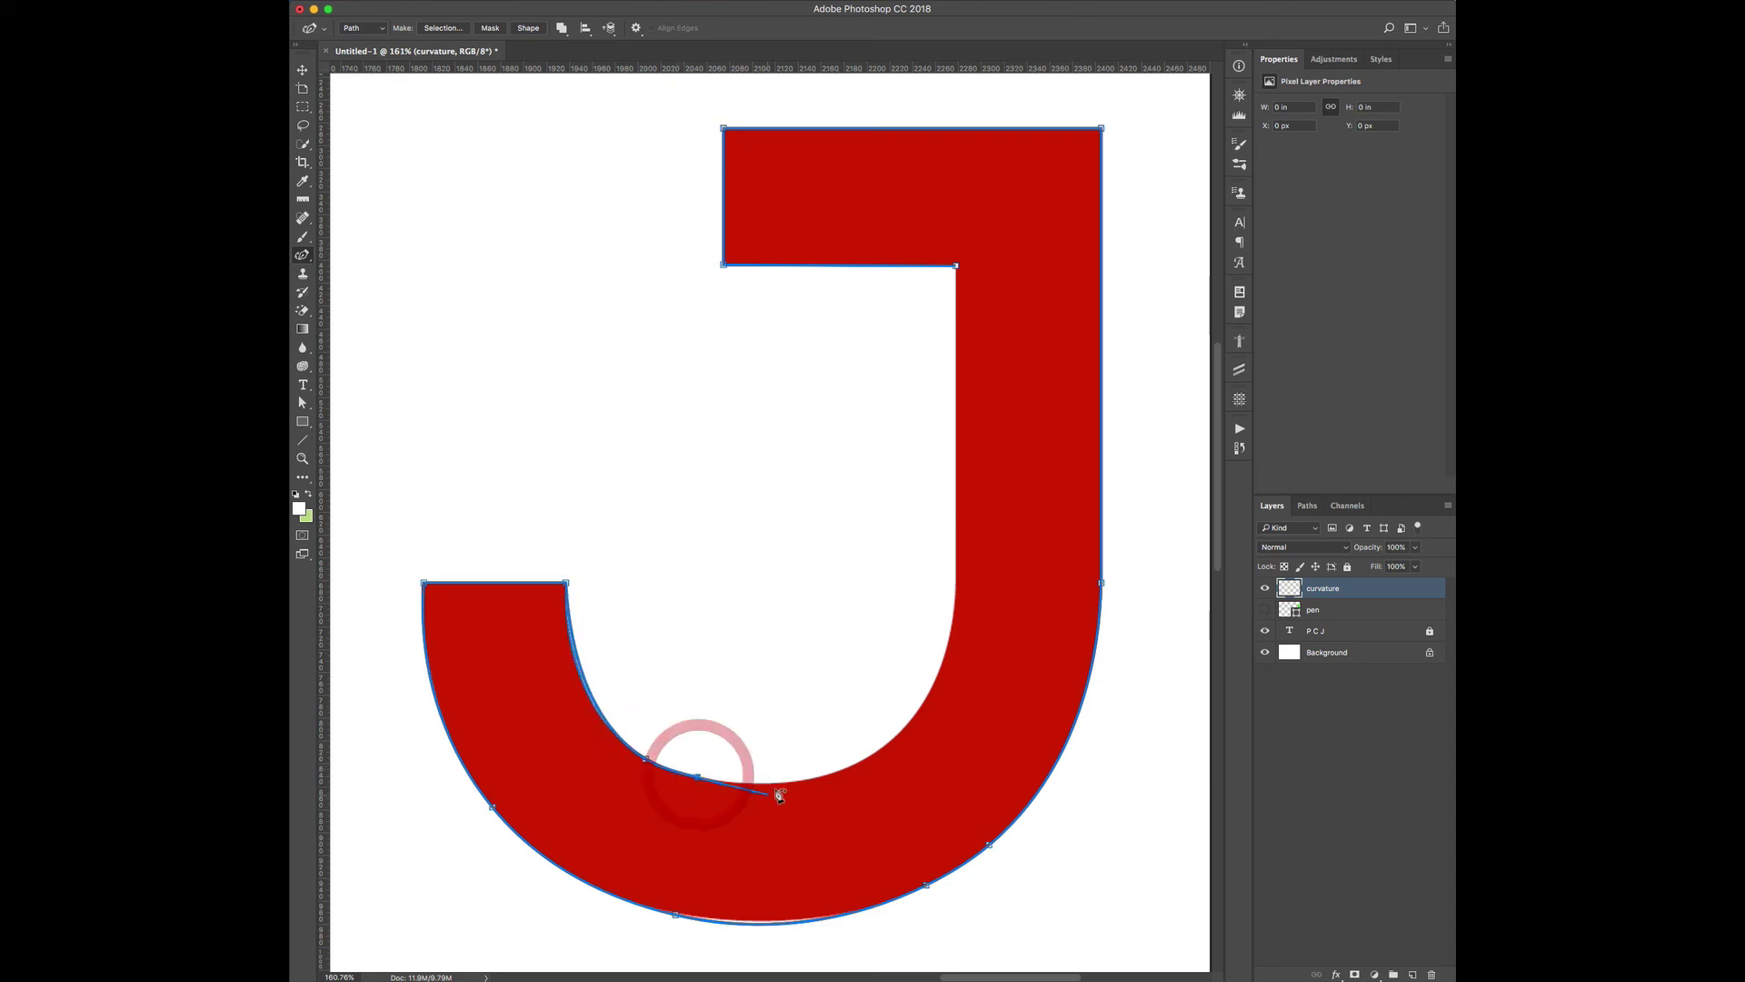
left_click(821, 777)
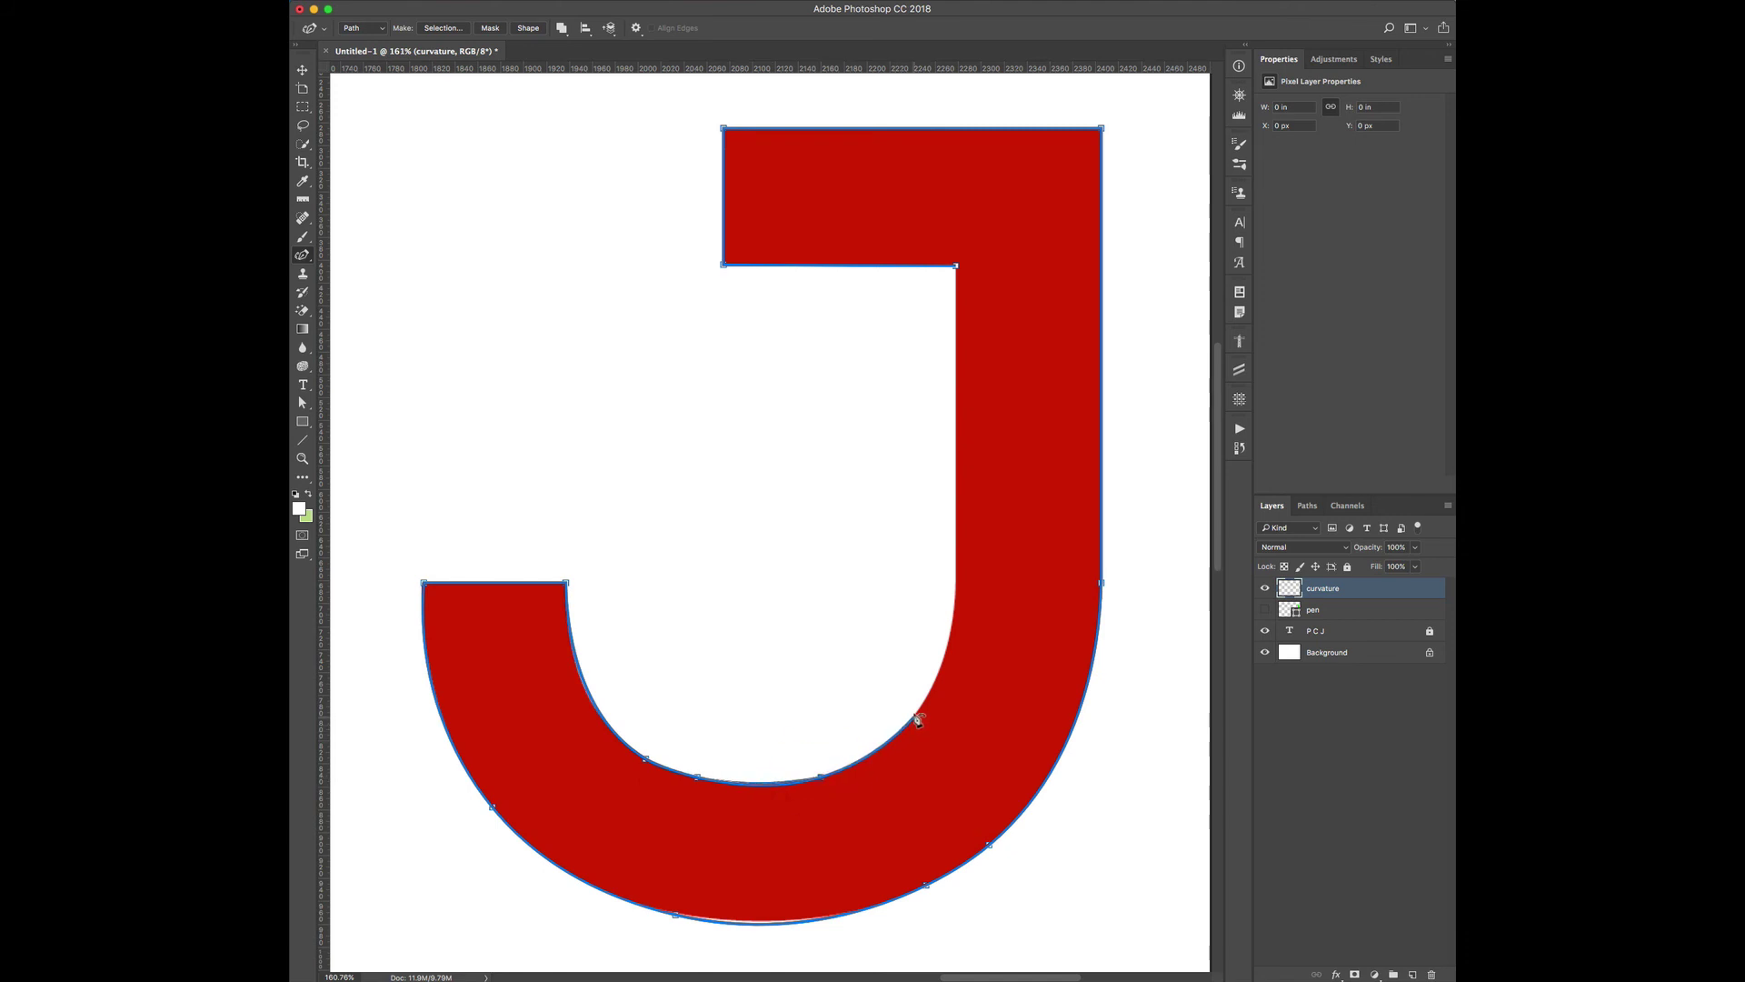
left_click(917, 710)
left_click(954, 620)
left_click(957, 589)
double_click(956, 588)
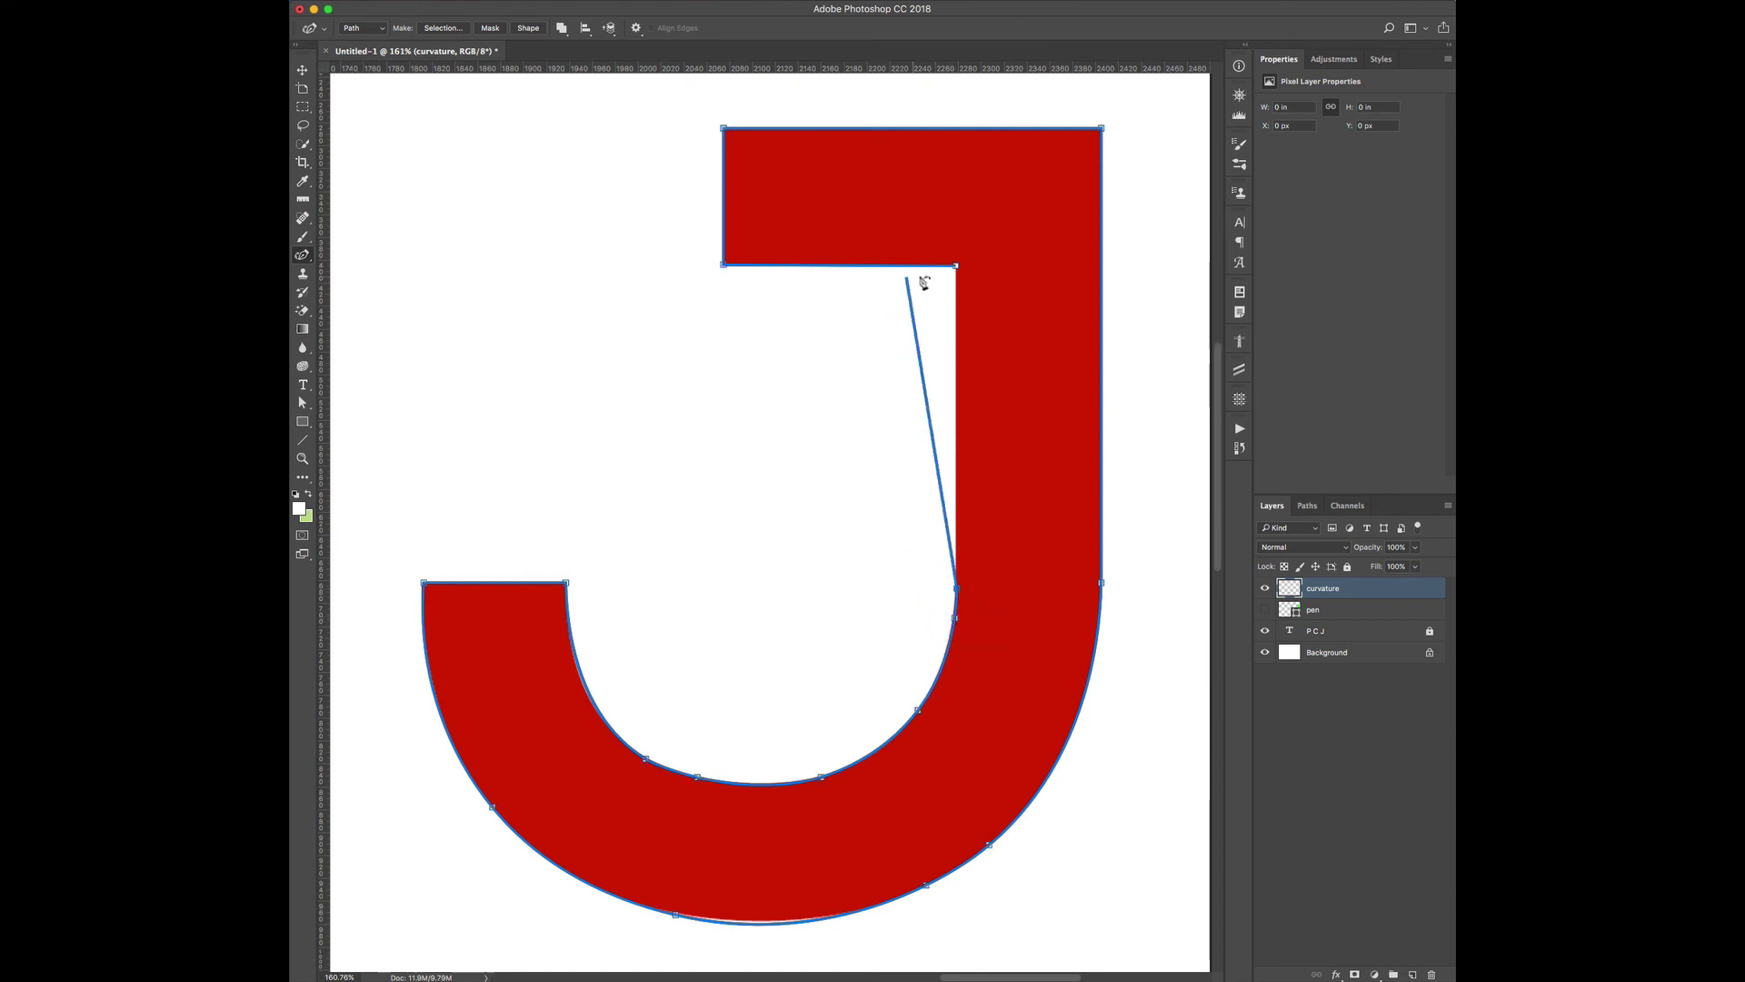
Close the path at the J's inner corner and convert that anchor to a corner point.
left_click(956, 267)
double_click(956, 267)
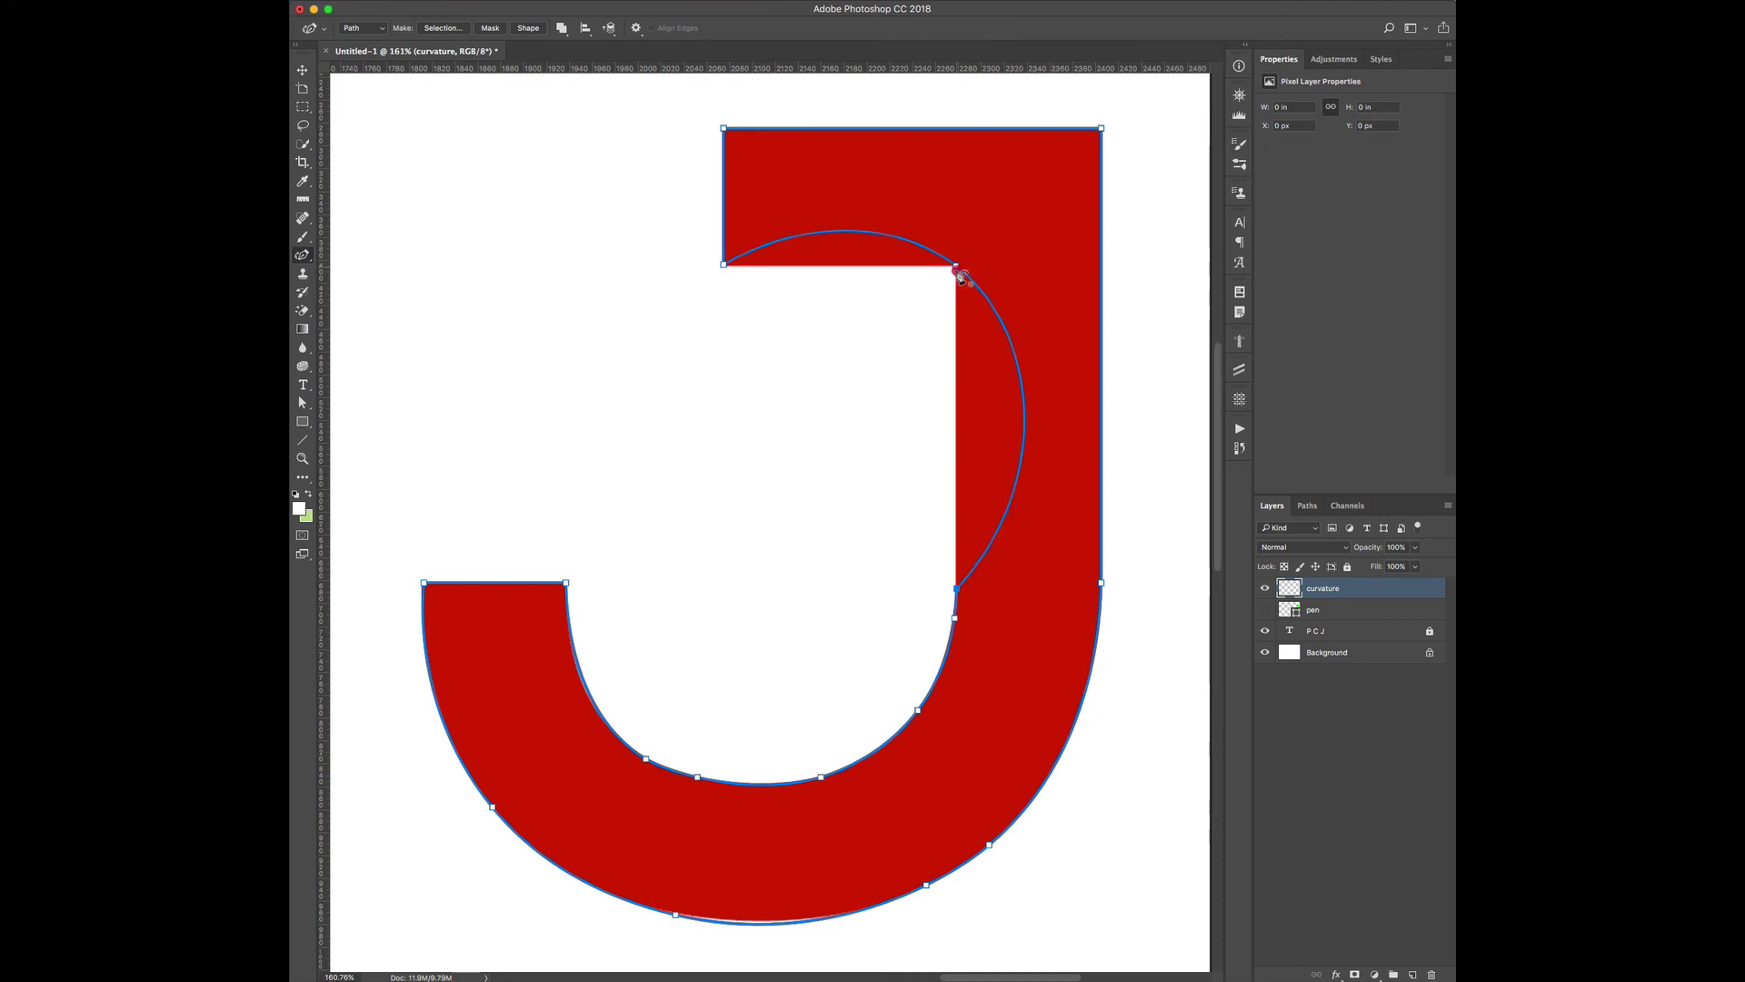
double_click(955, 267)
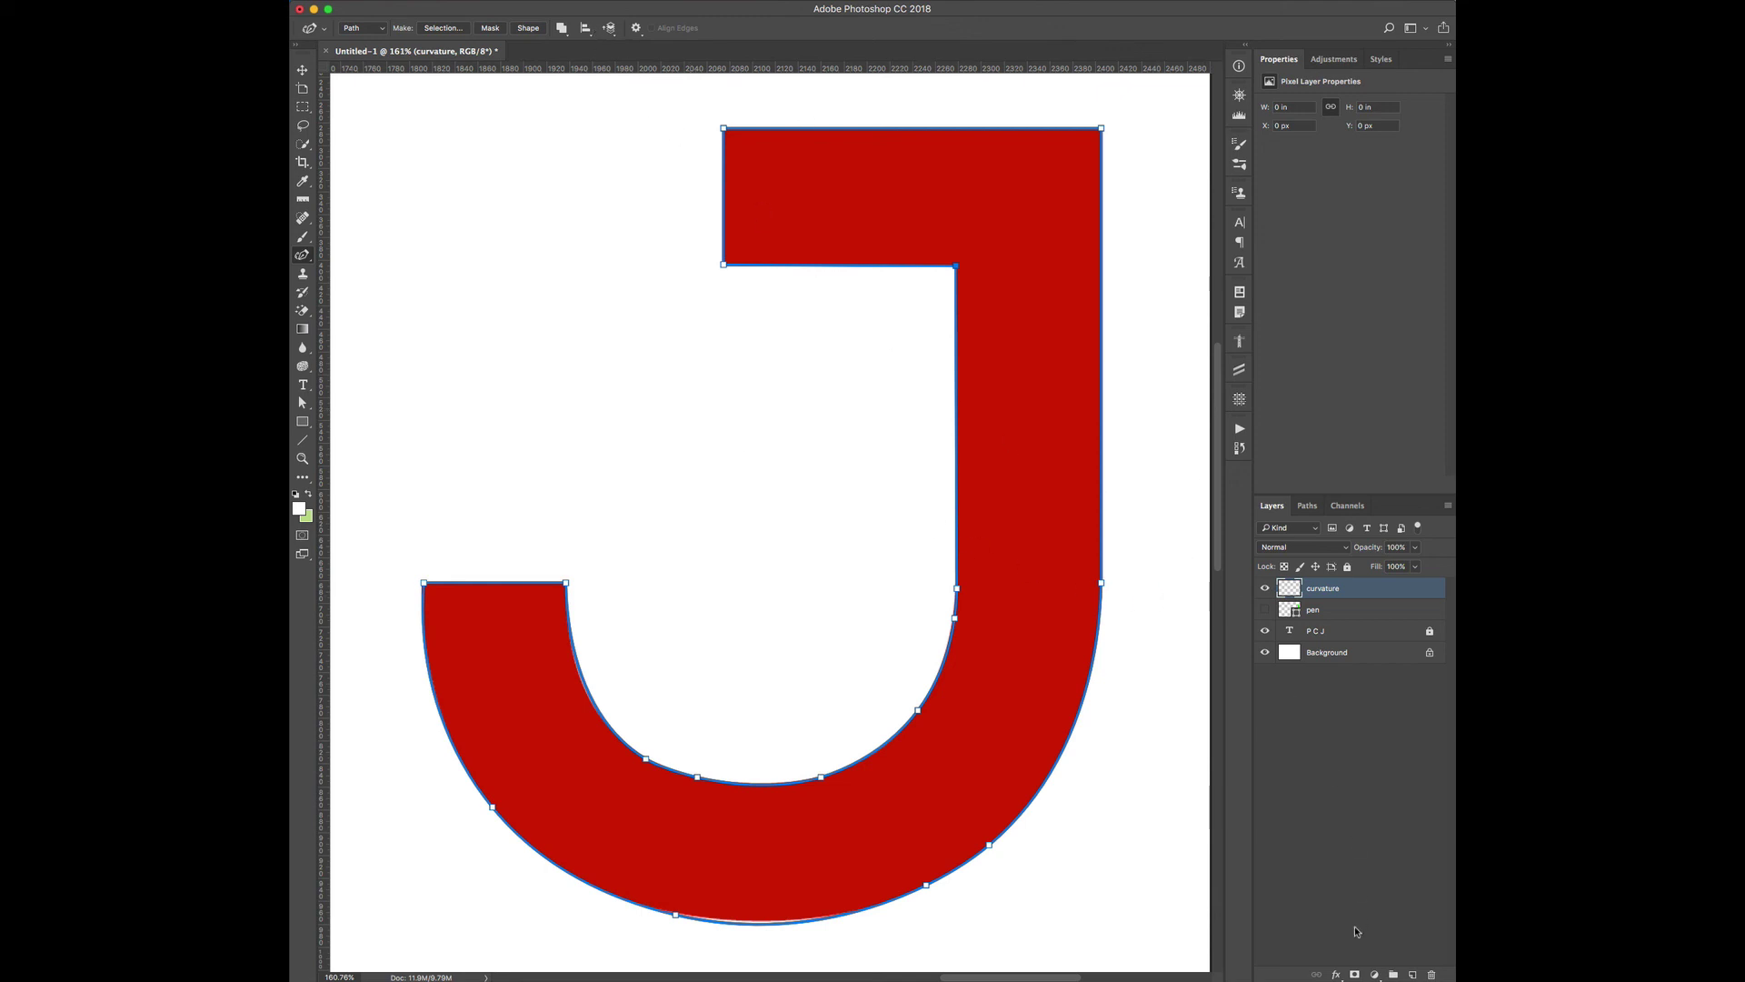
Fill the J-shaped path with a bright purple Solid Color fill on the curvature layer, and deselect the layer.
left_click(1371, 973)
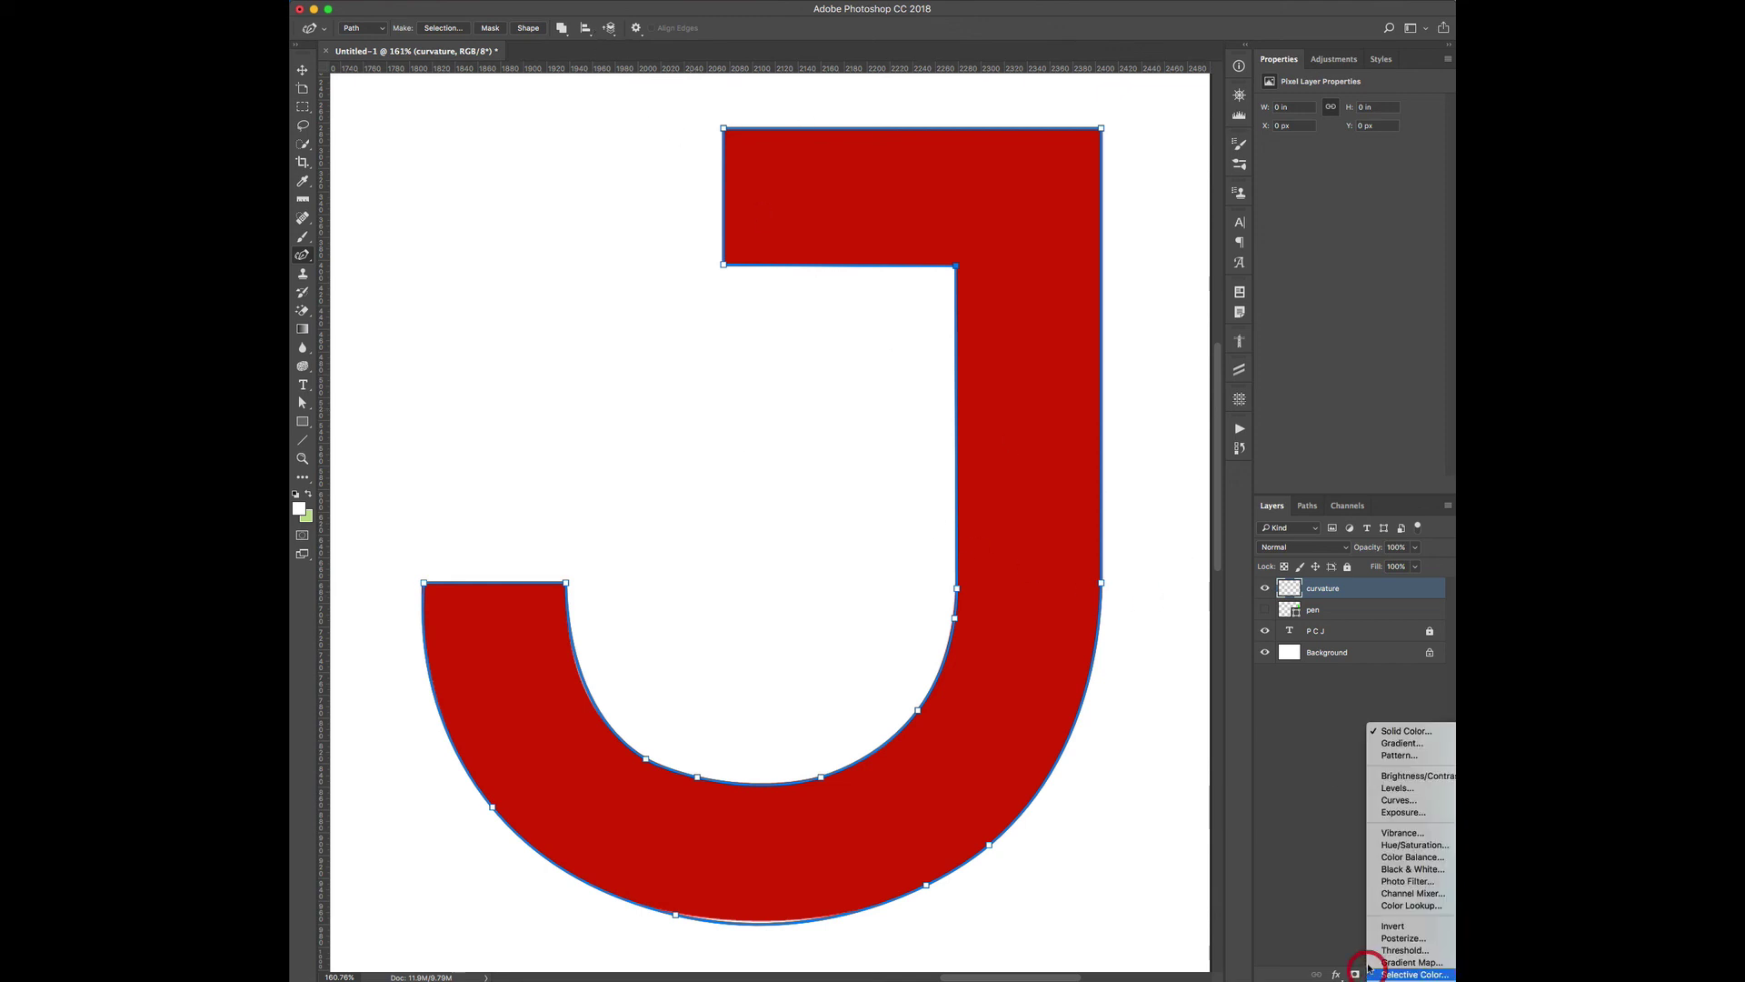
left_click(1397, 730)
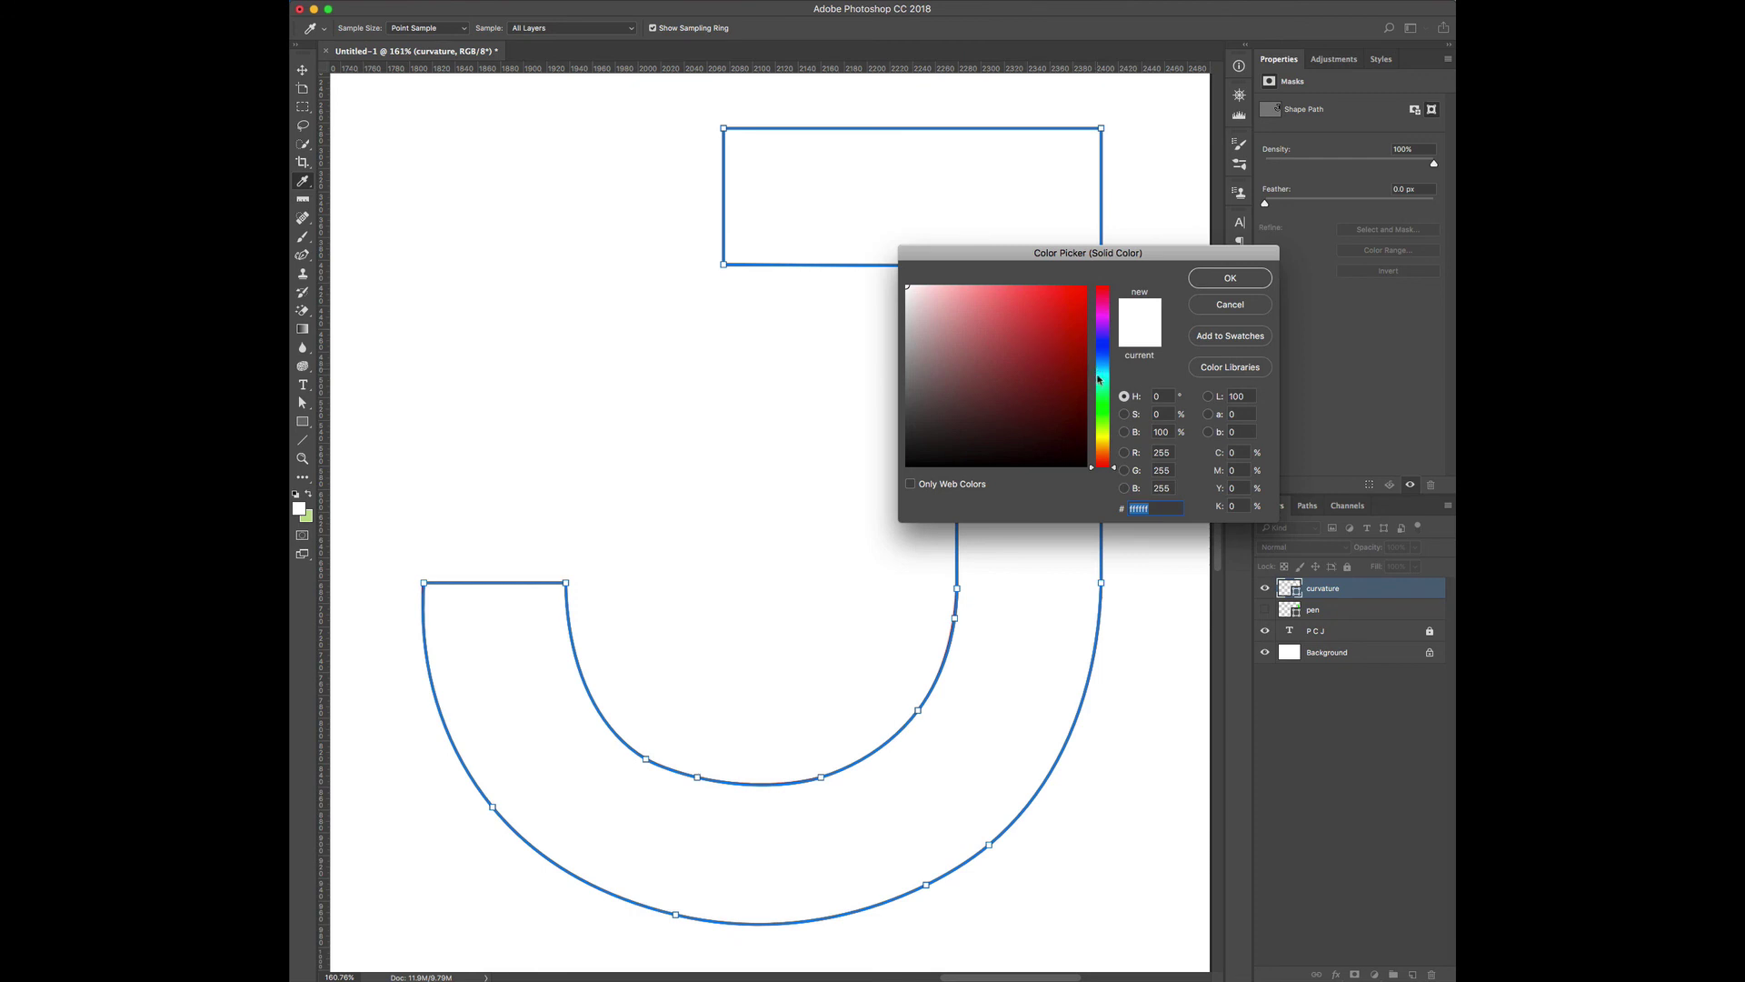
left_click(1104, 322)
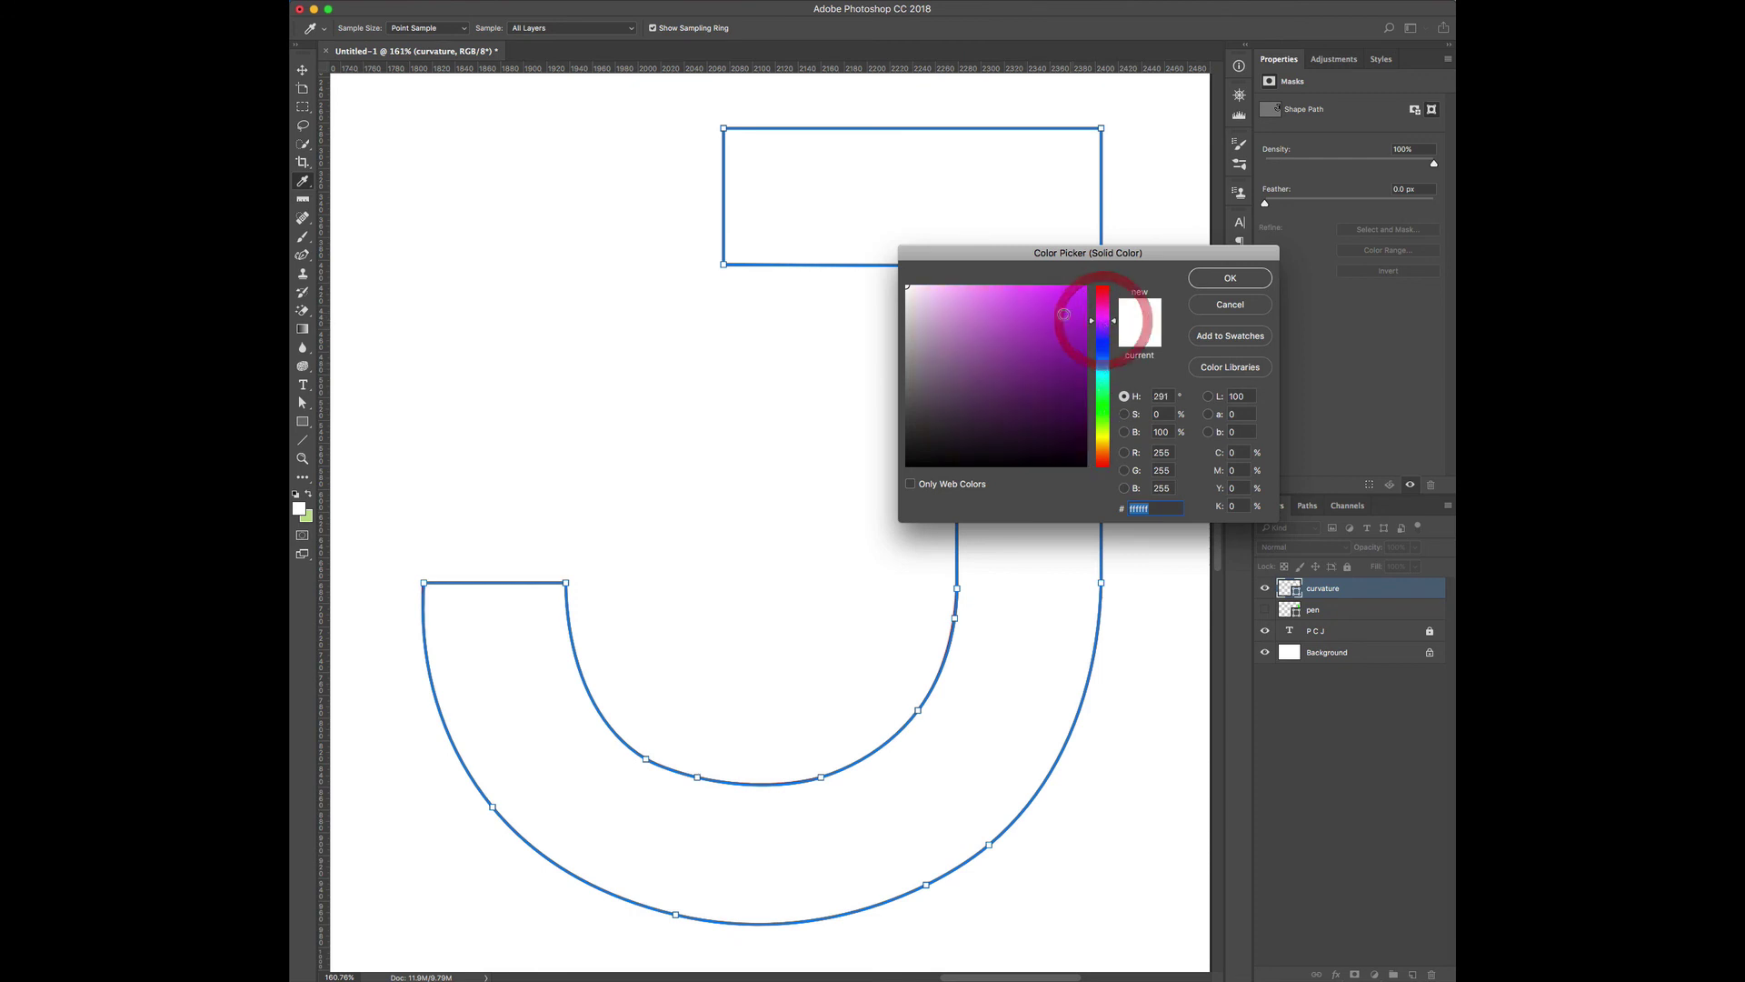
left_click(1083, 297)
left_click(1196, 284)
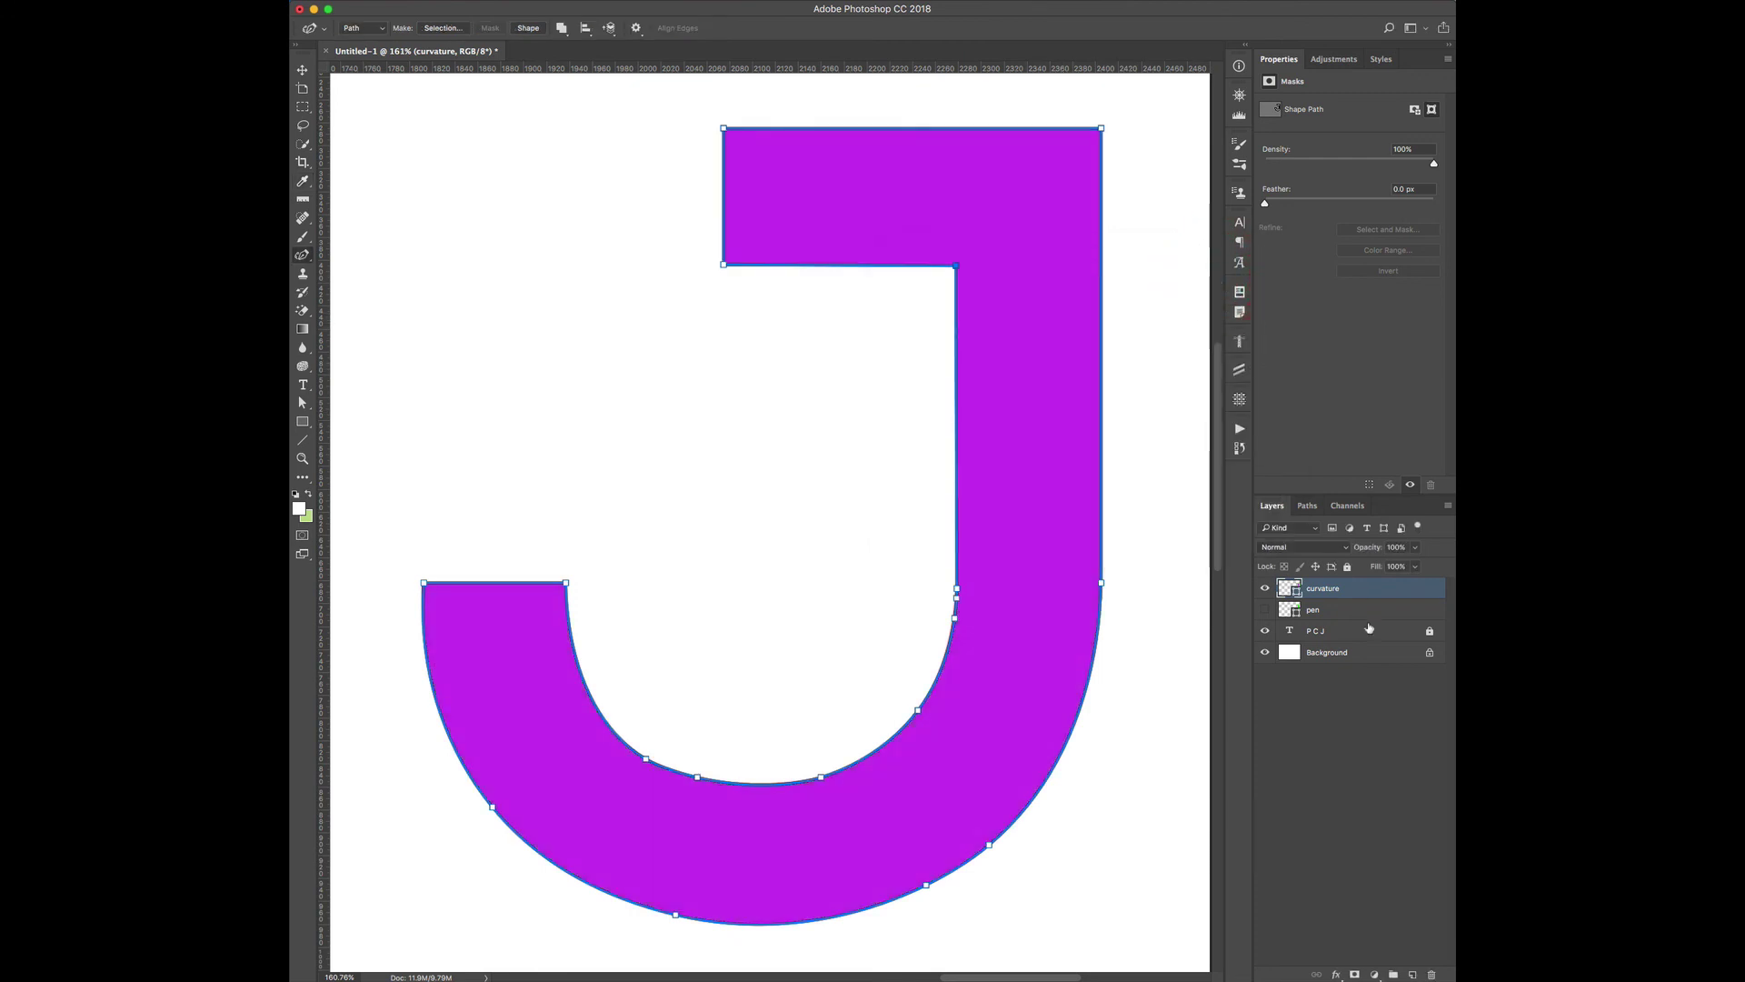
left_click(1322, 694)
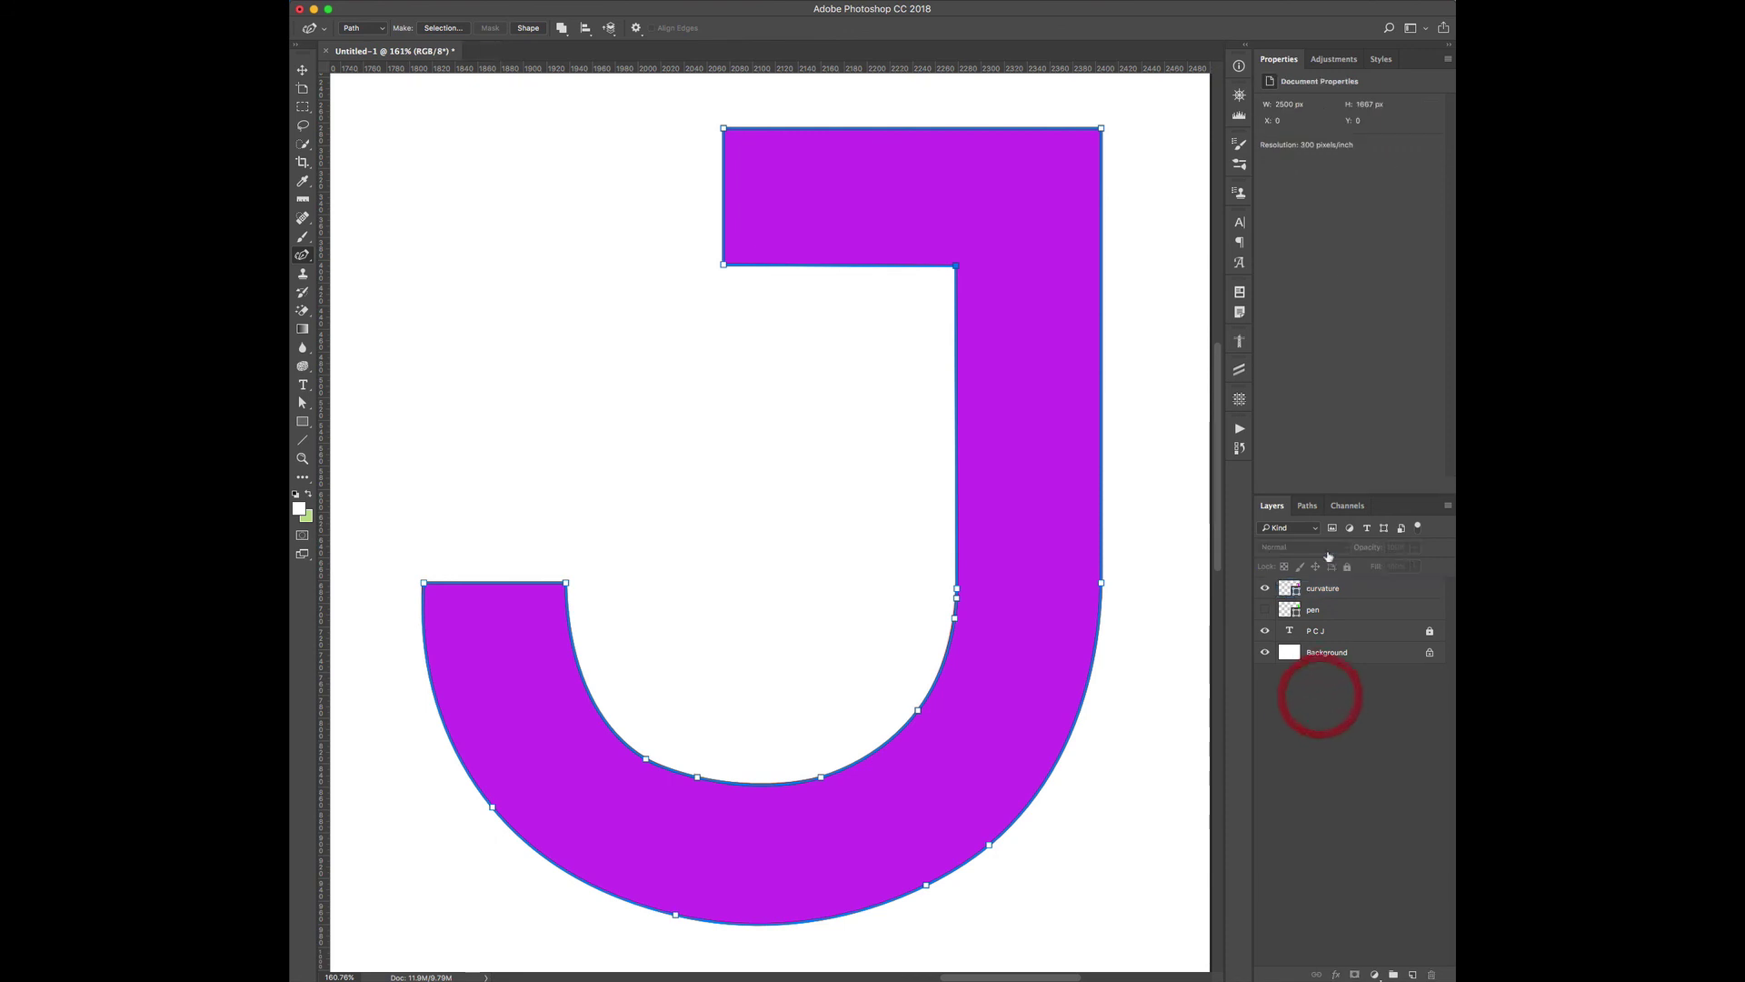
Deselect the J's work path so its outline is hidden, and return to the layer list.
left_click(1308, 506)
left_click(1314, 575)
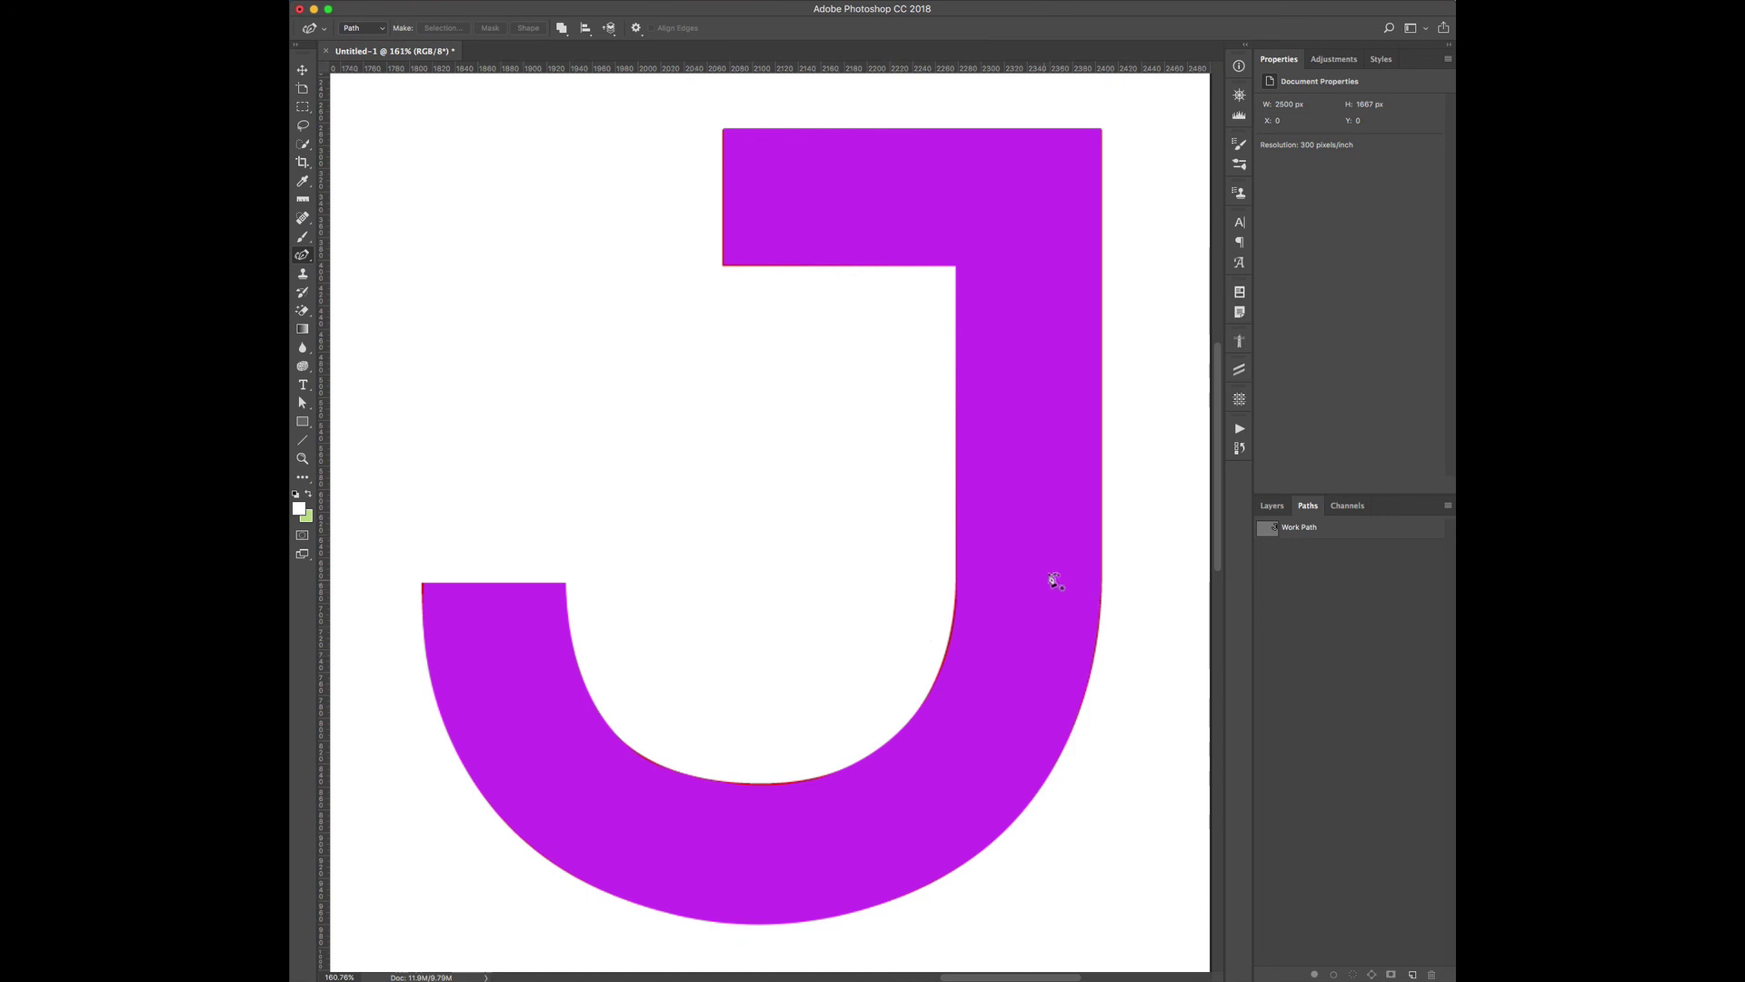
left_click(1272, 509)
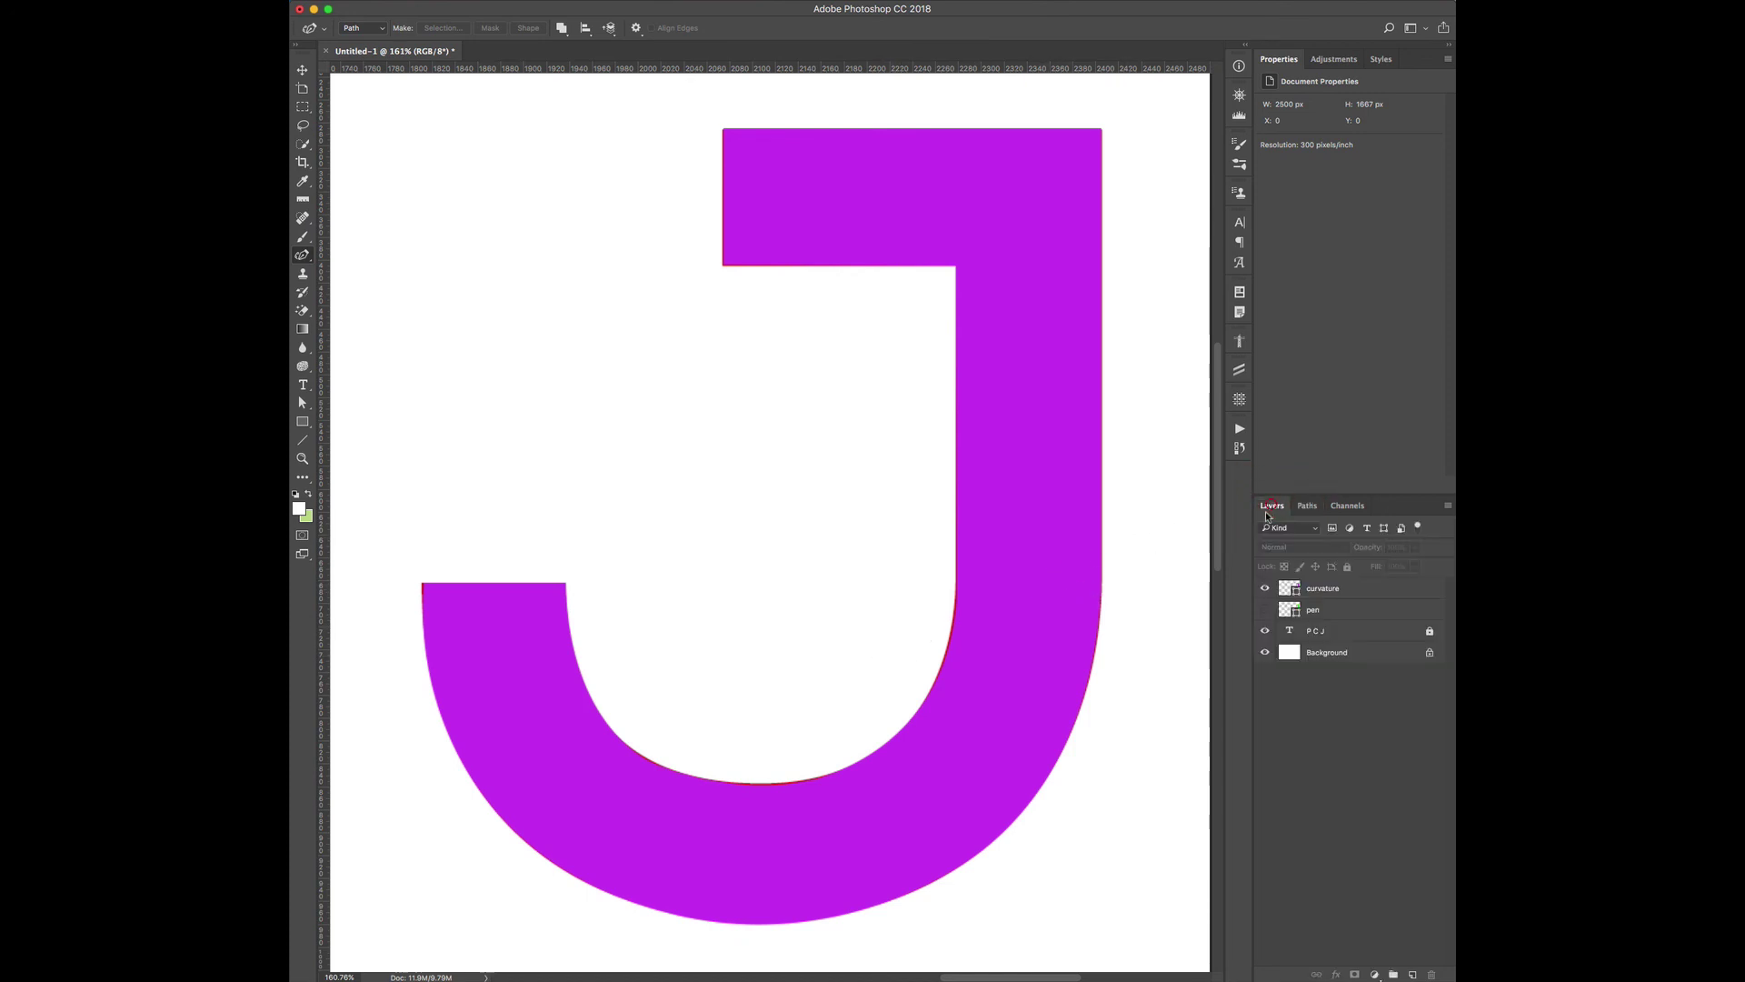
Compare the pen and curvature fills by toggling the visibility of both layers, leaving both layers shown.
left_click(1264, 610)
left_click(1265, 588)
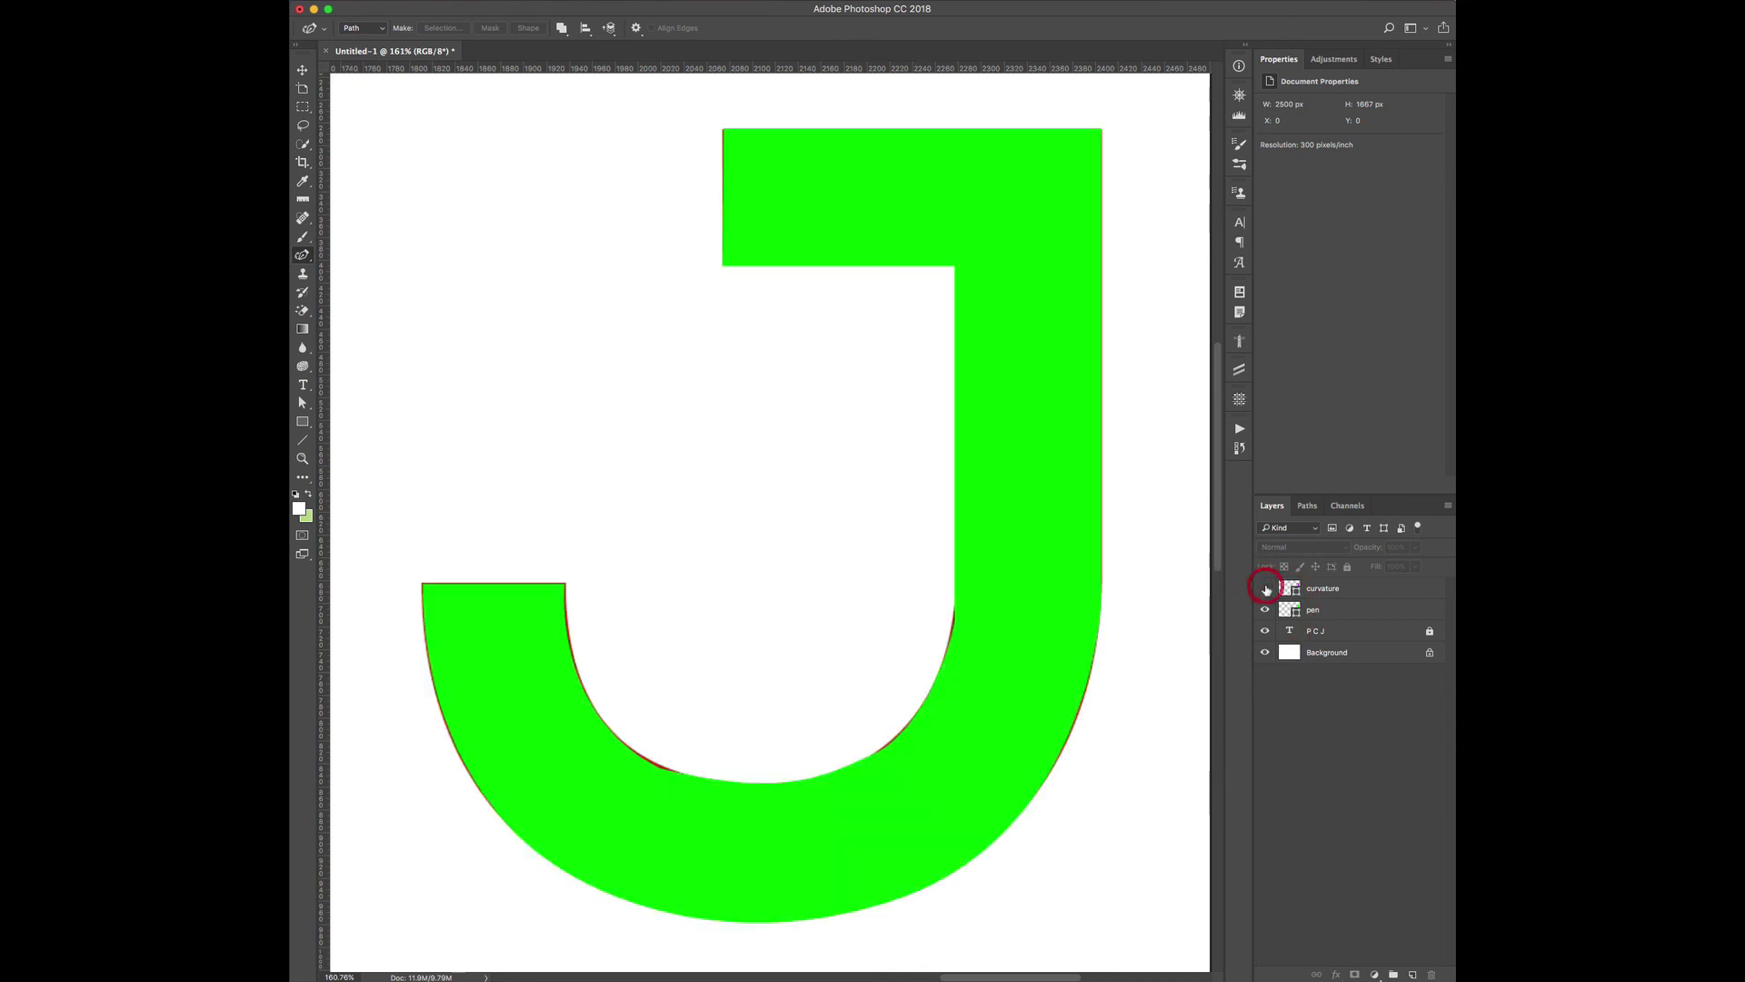
left_click(1266, 589)
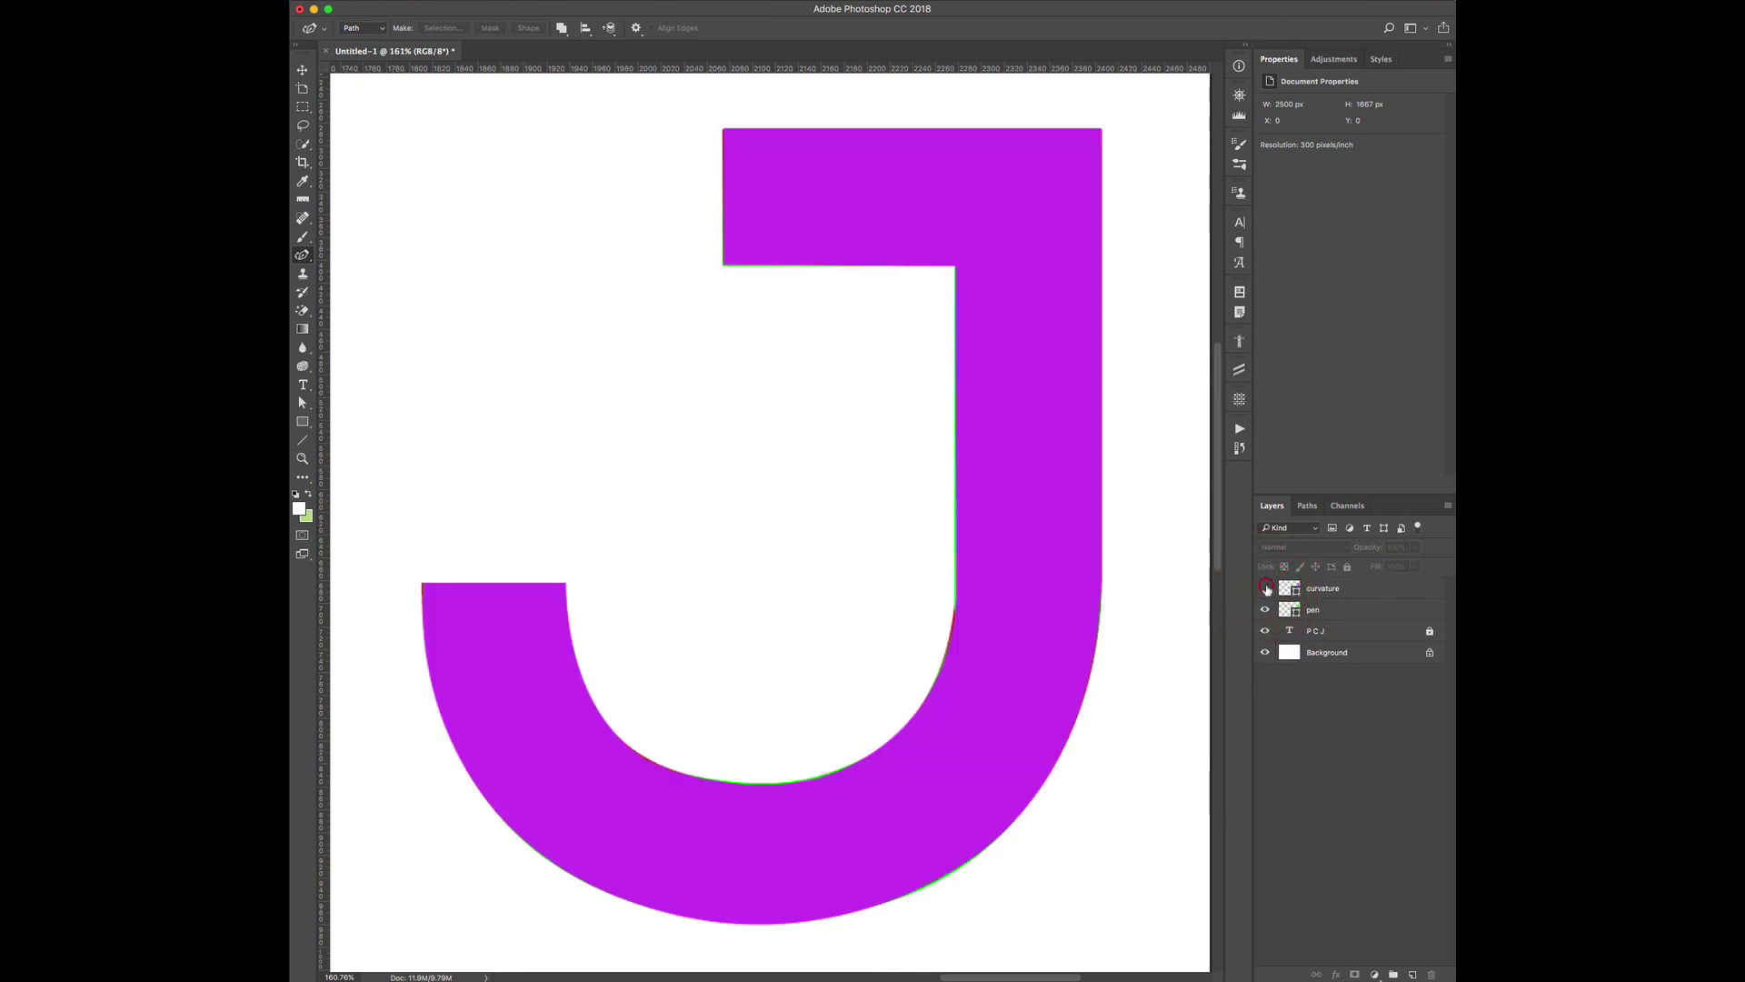
left_click(1266, 590)
left_click(1267, 586)
left_click(1266, 605)
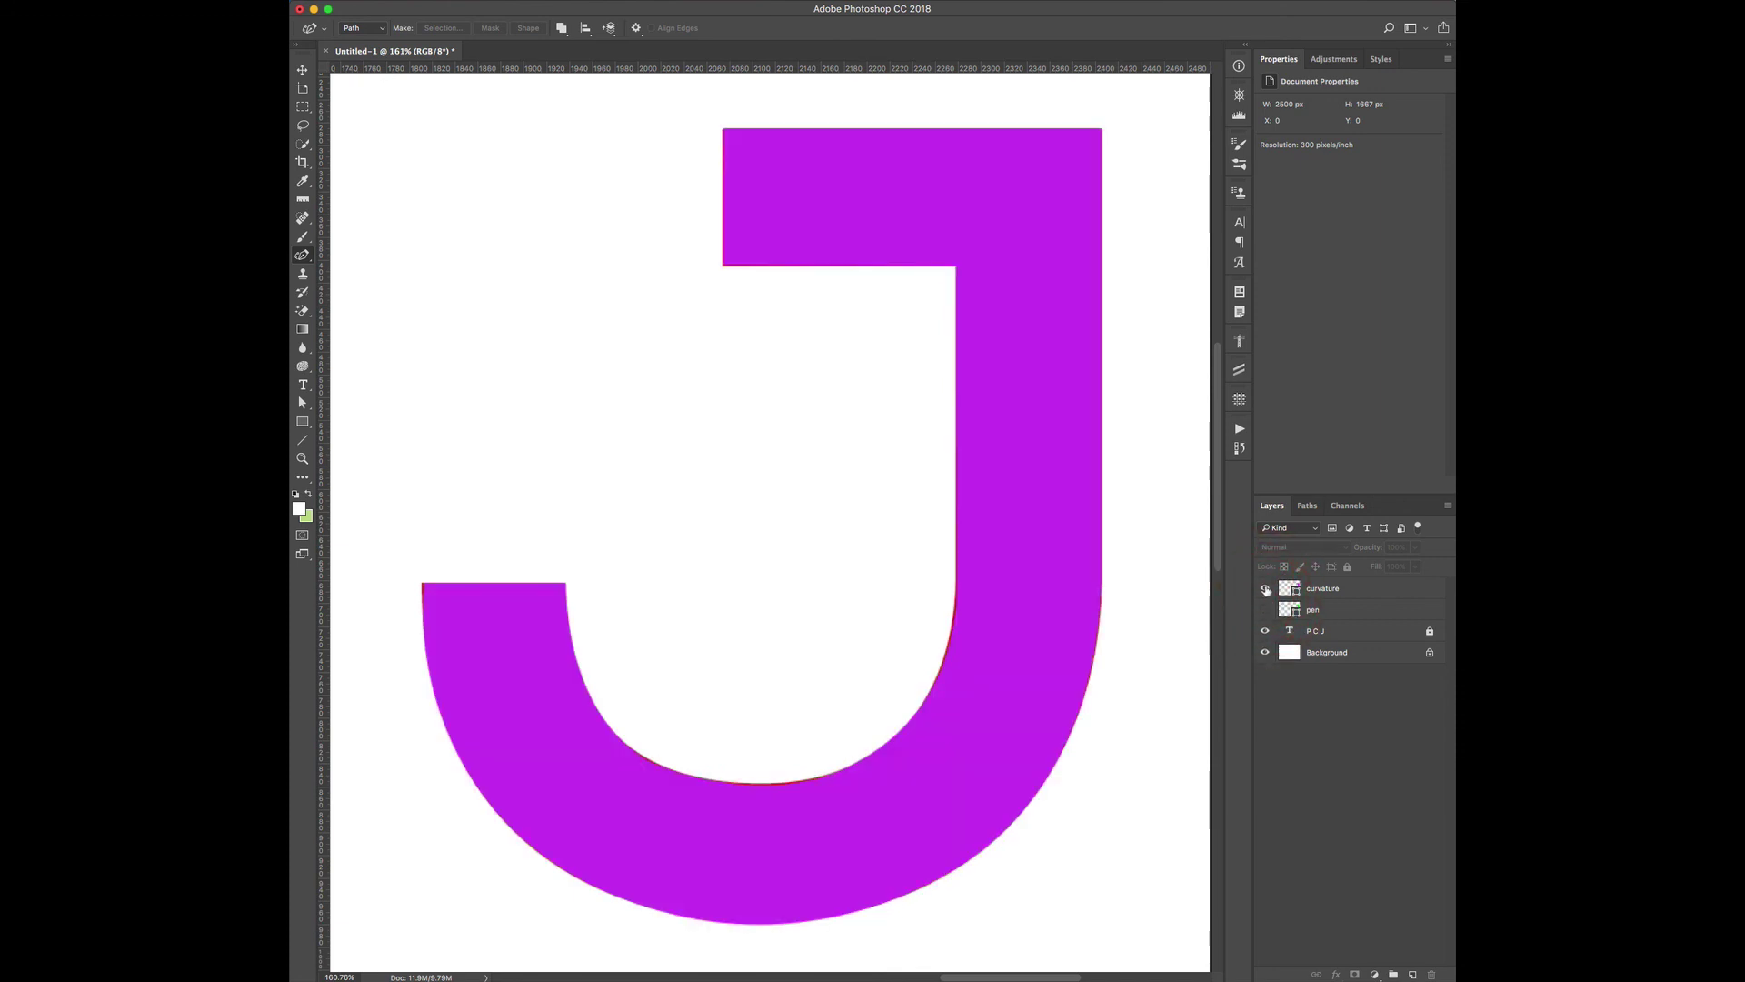
left_click(1266, 588)
left_click(1263, 607)
left_click(1264, 588)
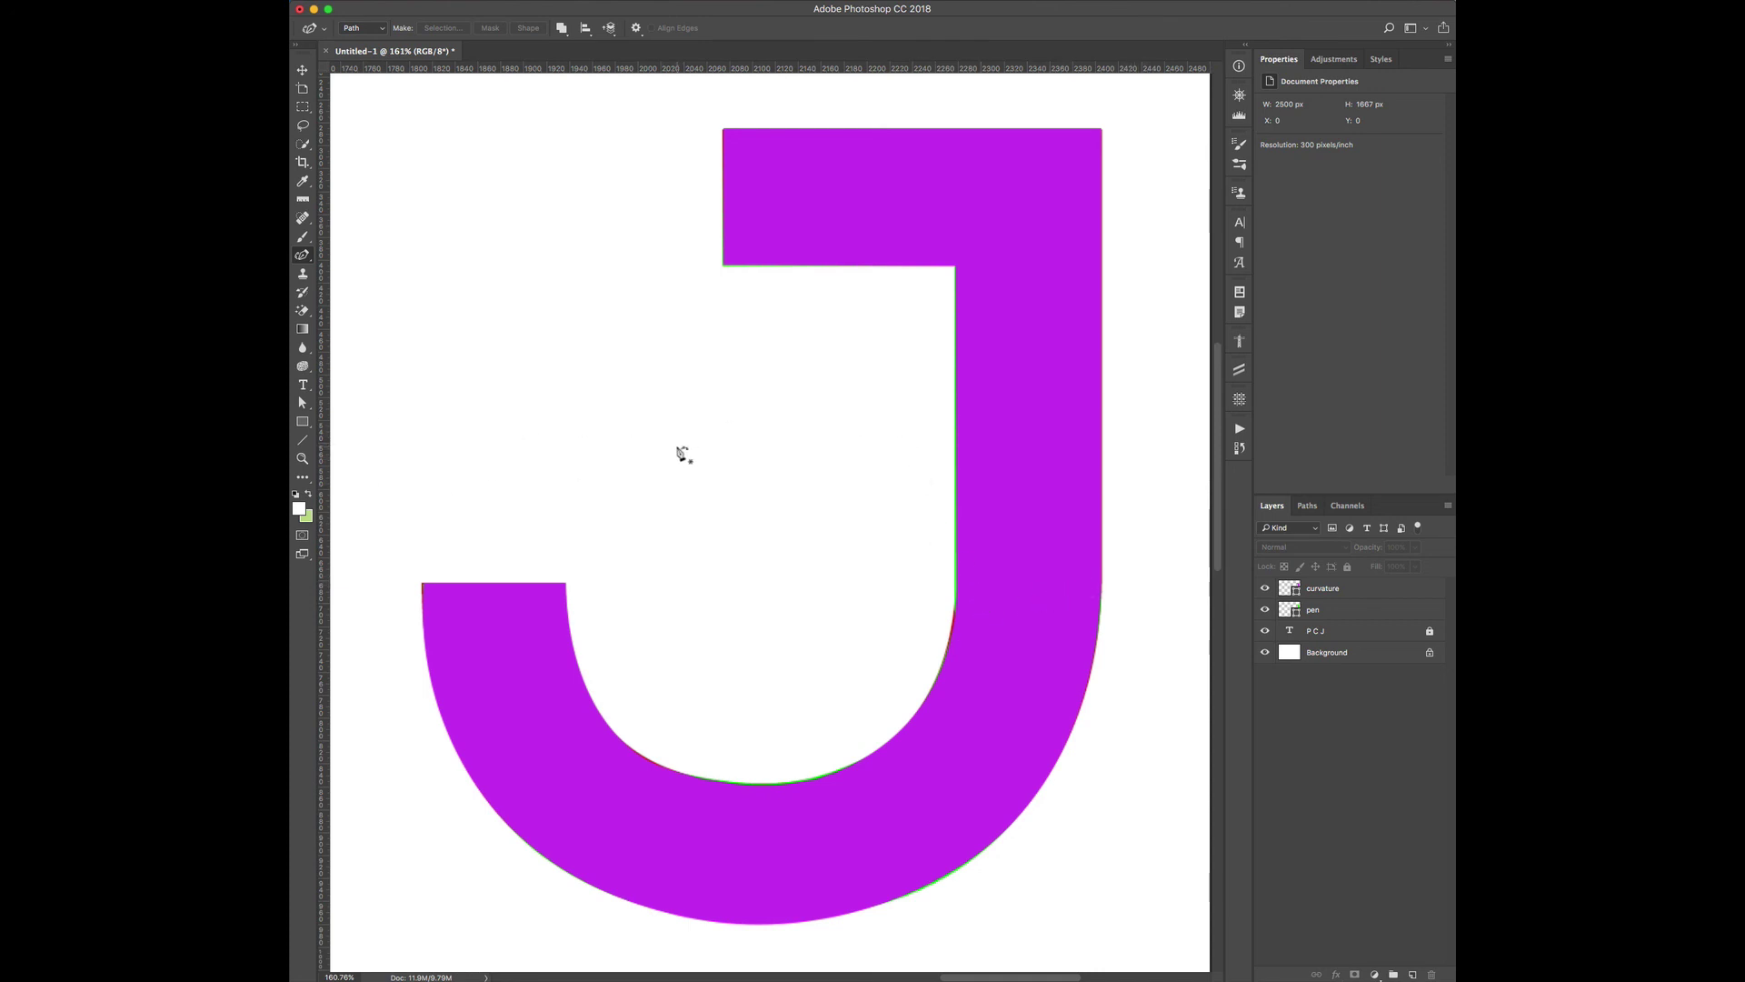
Draw a closed, smooth three-point path with the Curvature Pen in the white area inside the J's hook.
left_click(619, 376)
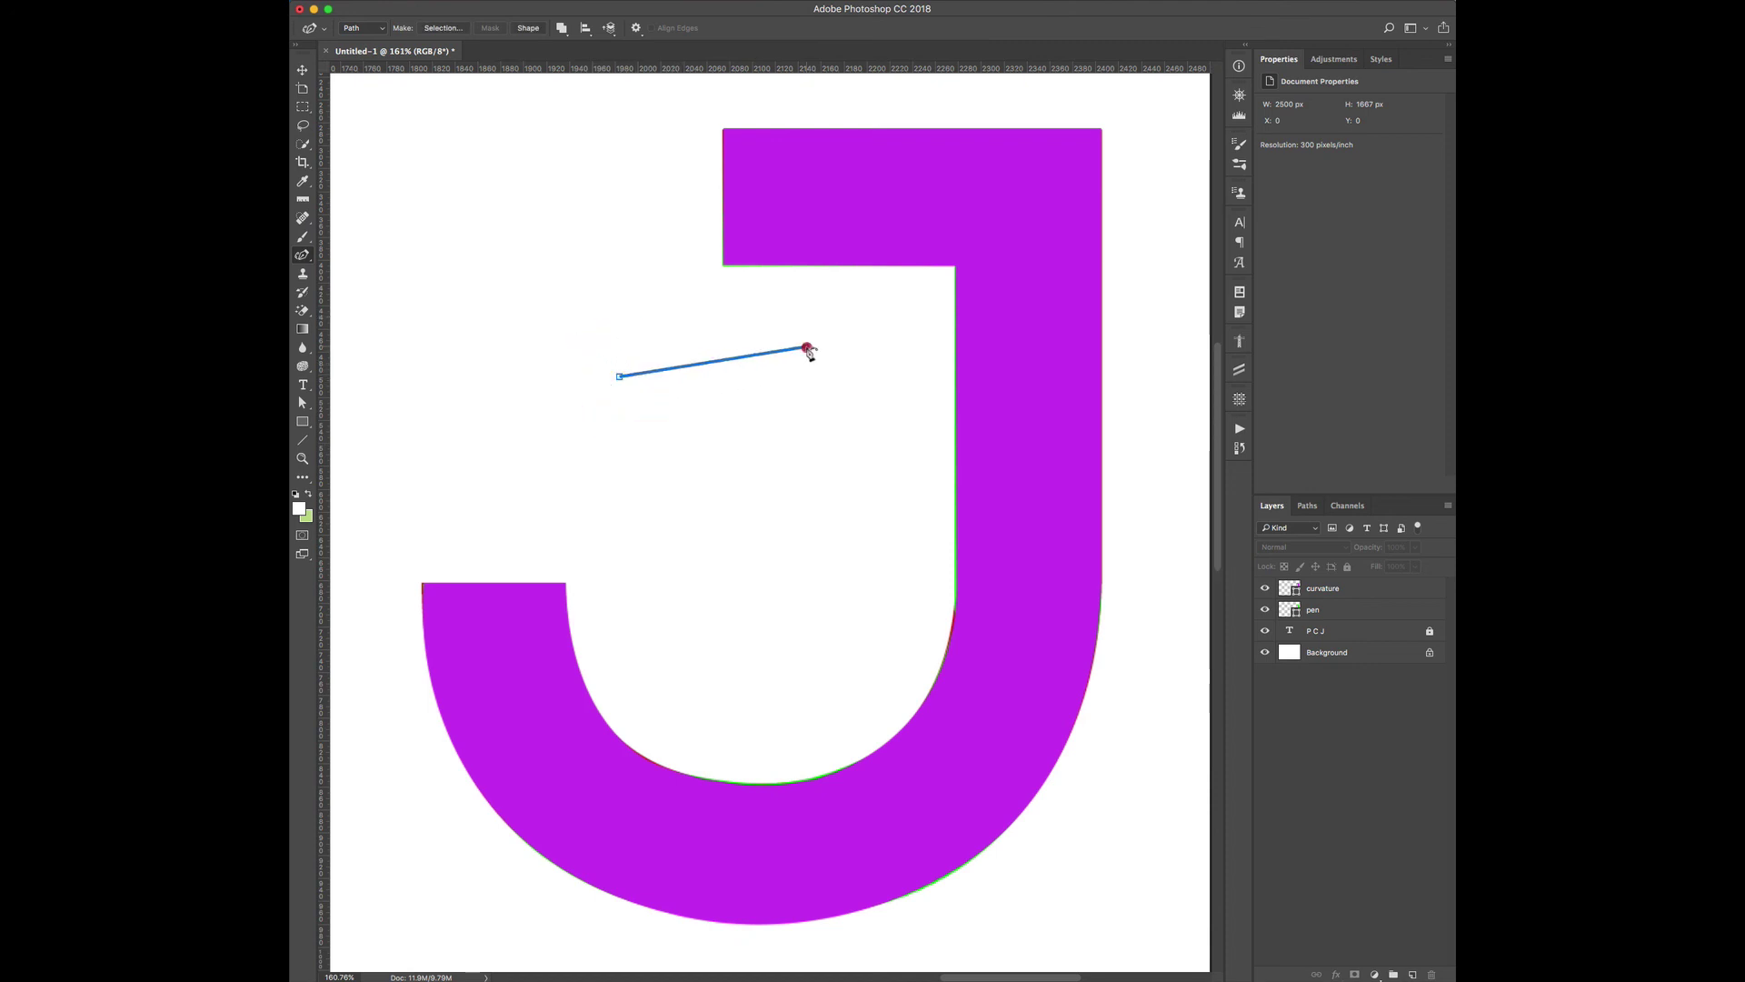
left_click(806, 347)
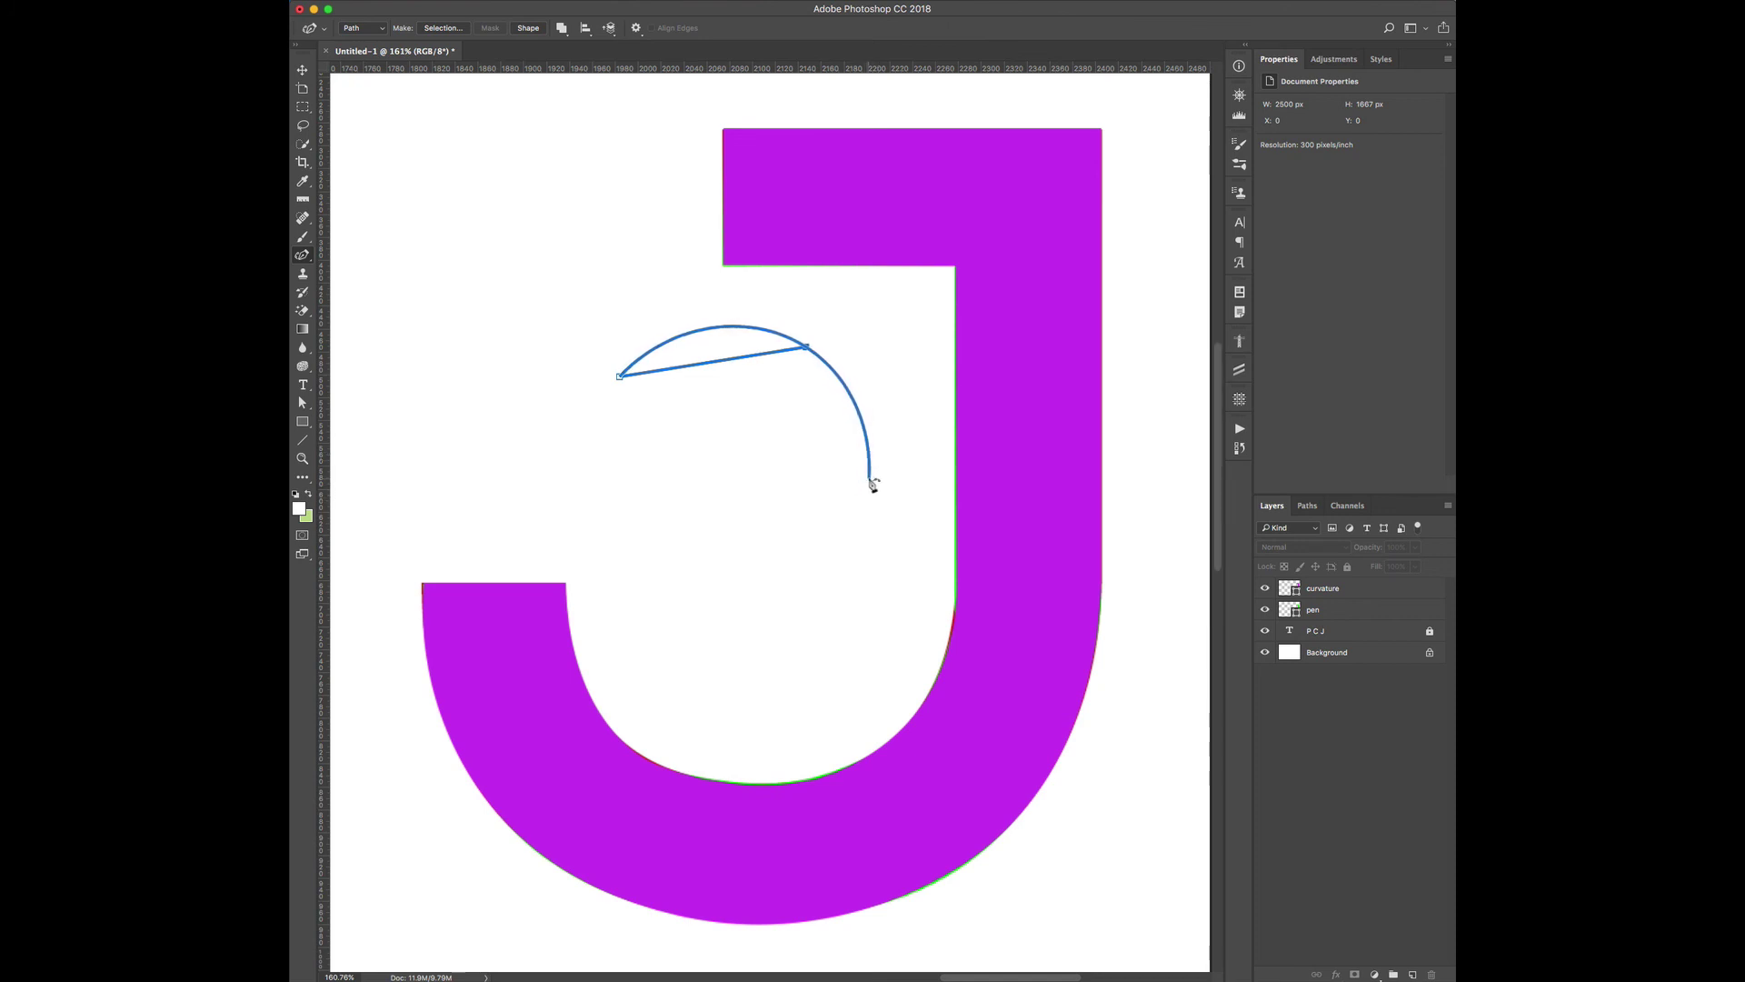
left_click(869, 475)
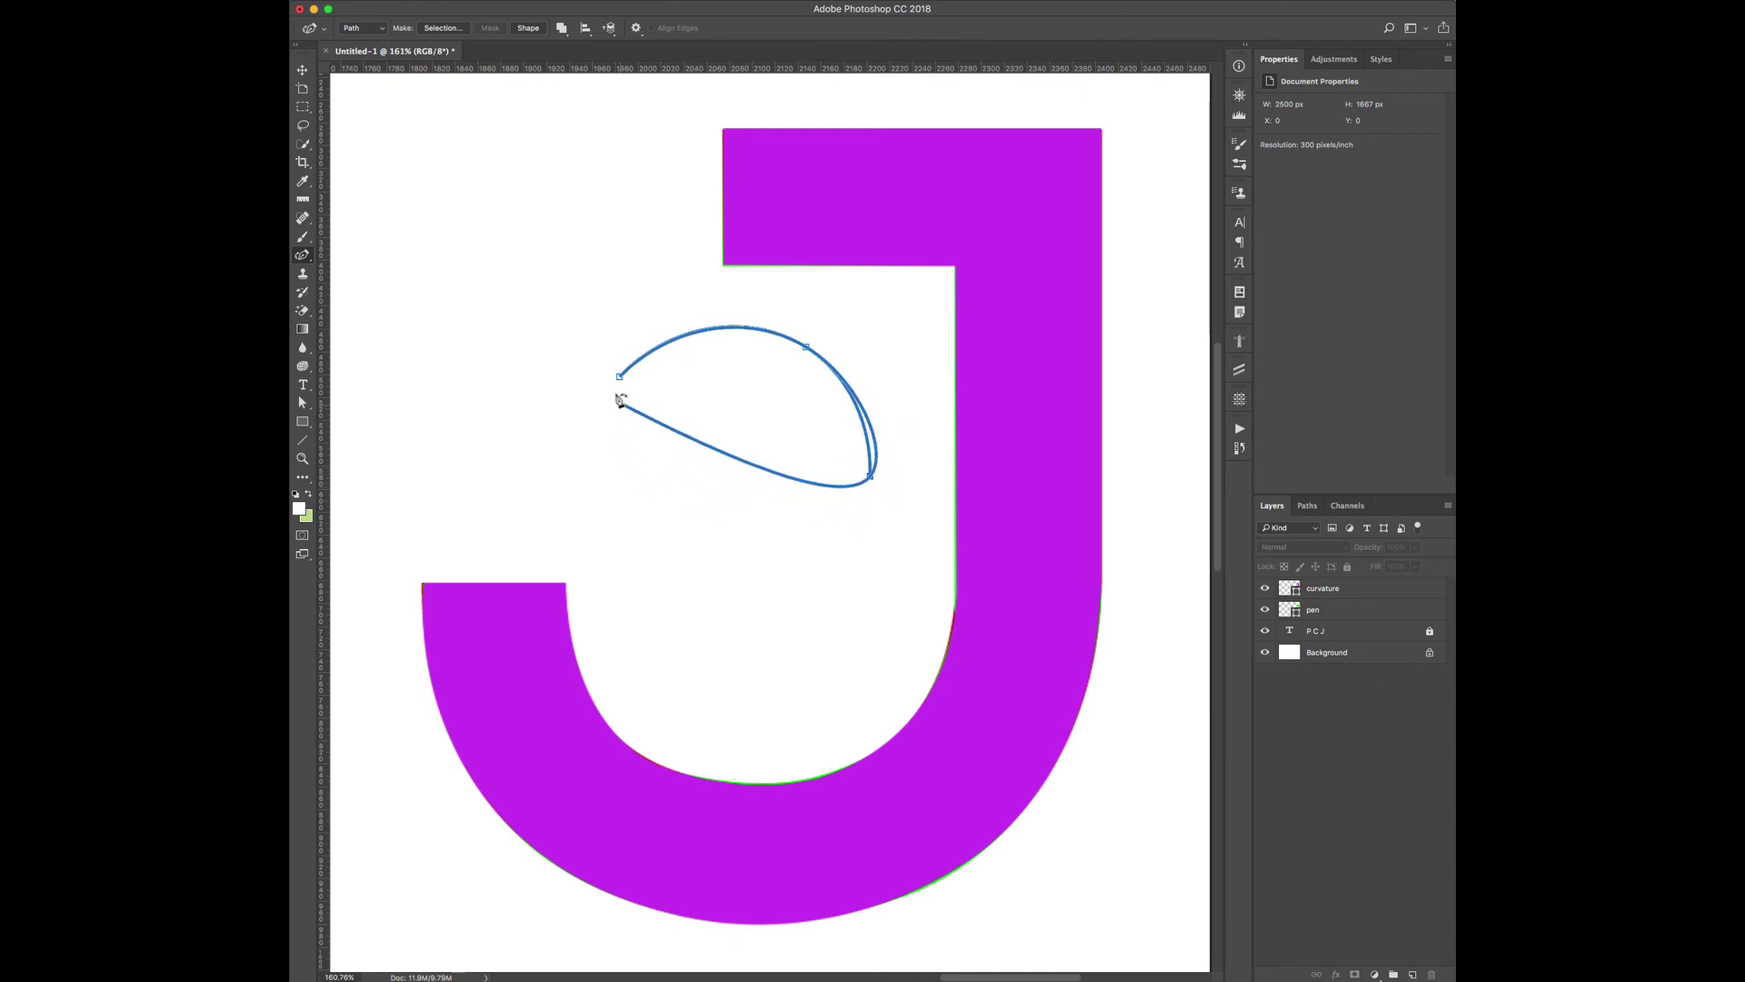
left_click(618, 375)
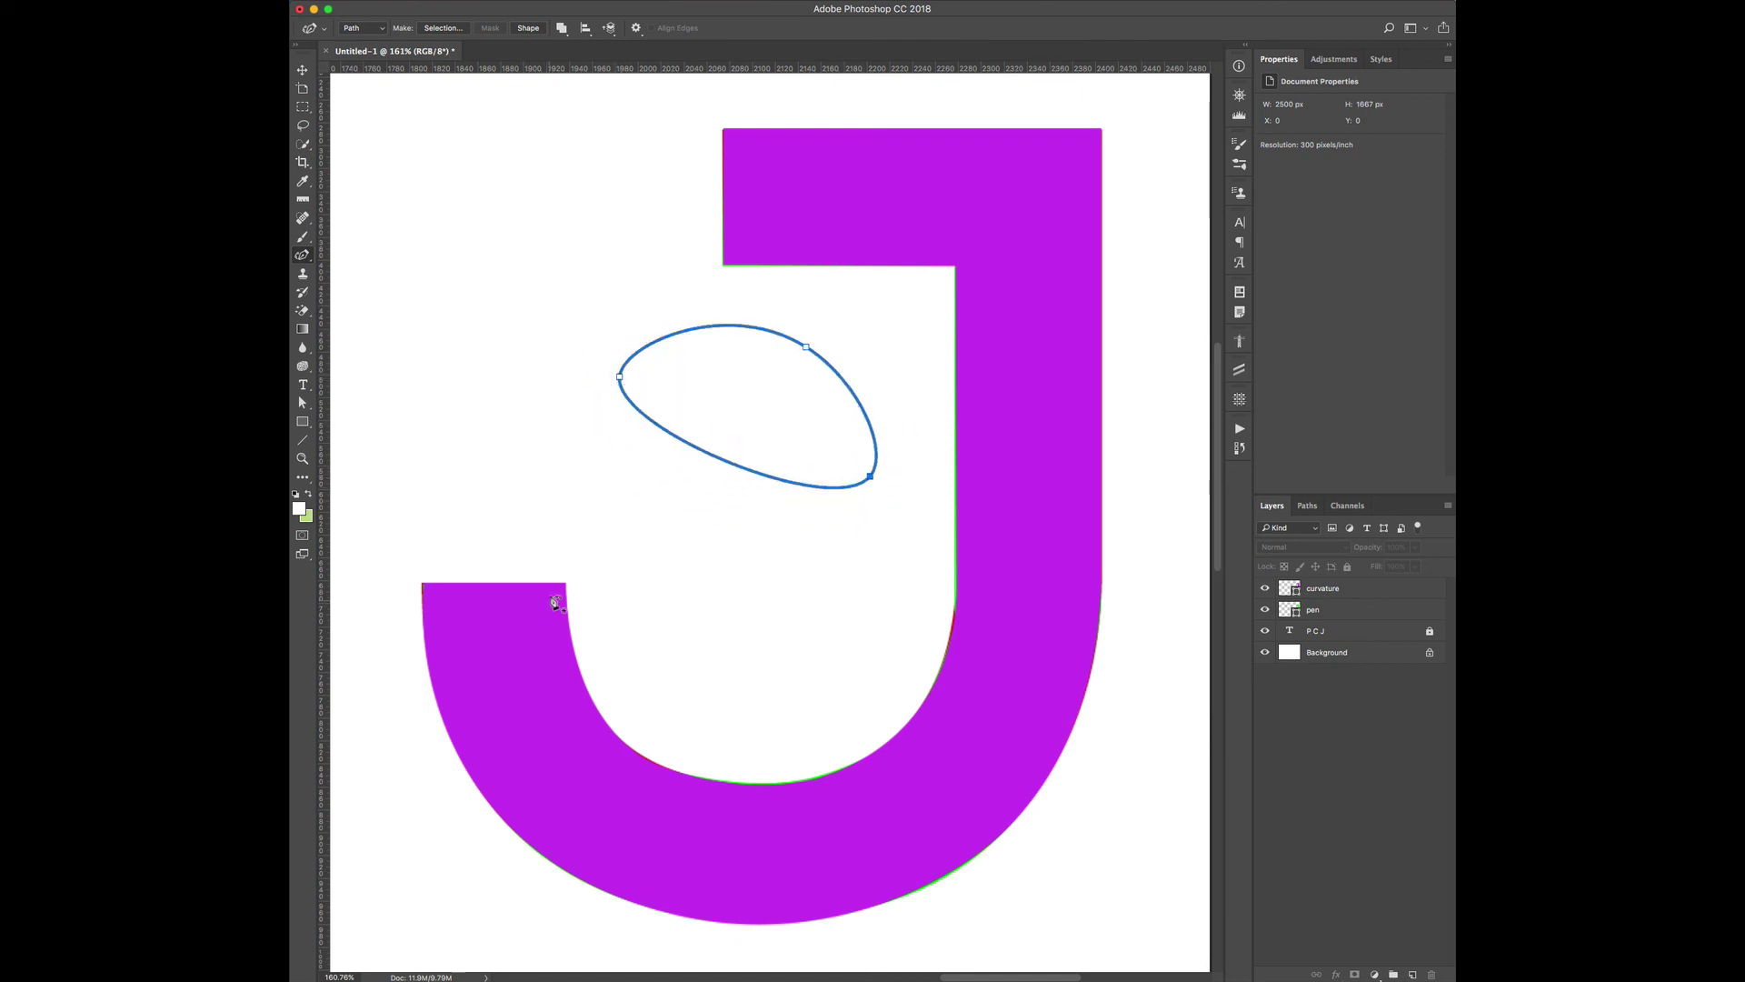